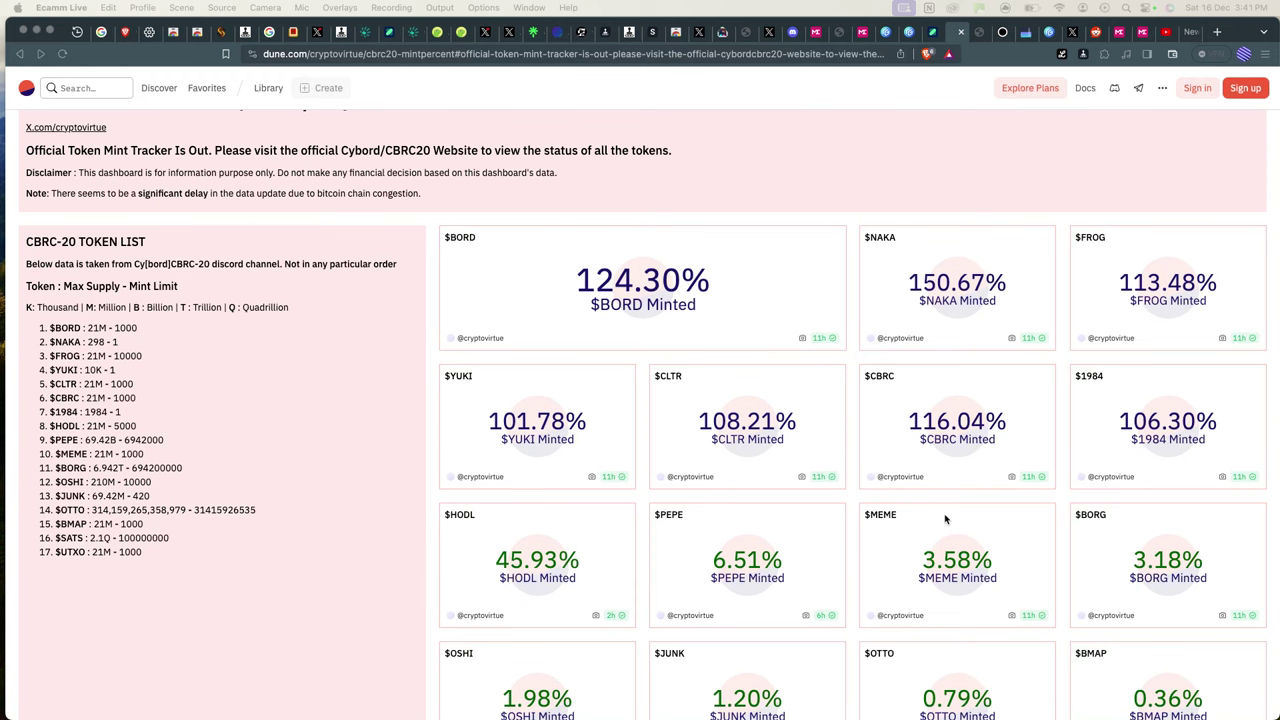
Bring the browser forward and switch from Dune to the Cybord Crafter page at cybord.org/thecraft.html.
left_click(922, 162)
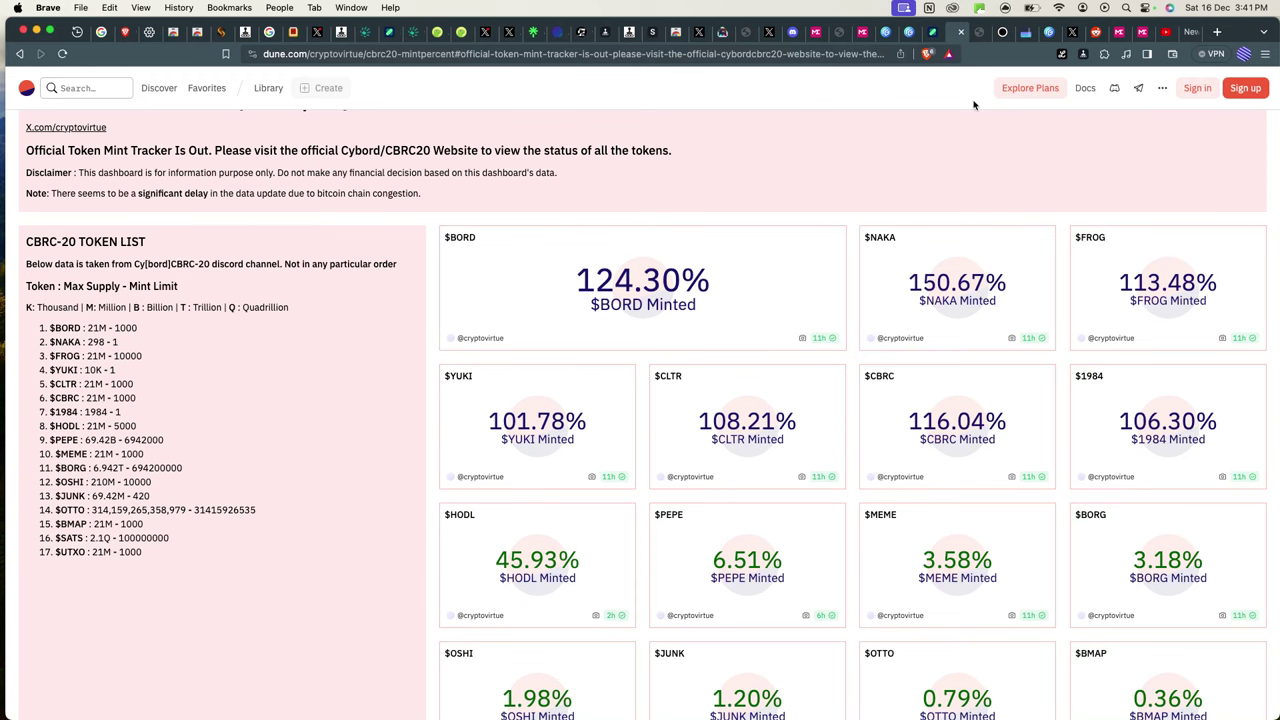
left_click(981, 36)
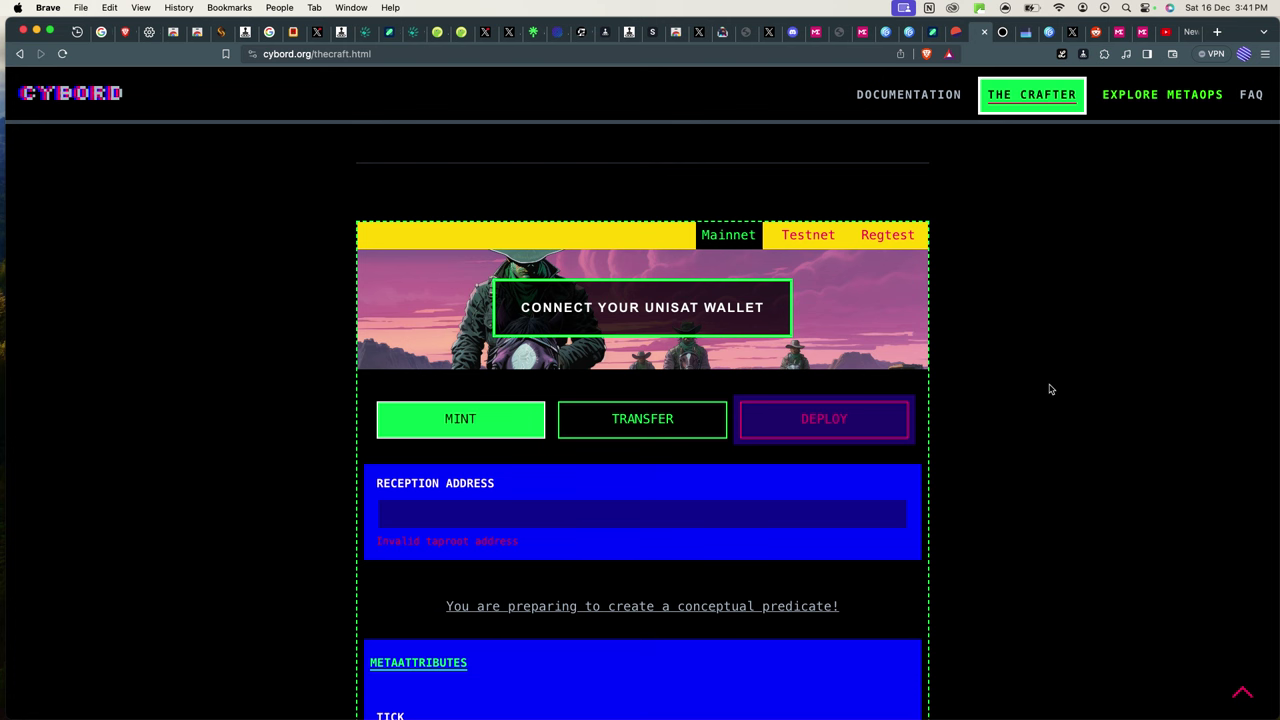
scroll(1038, 441, "down", 1)
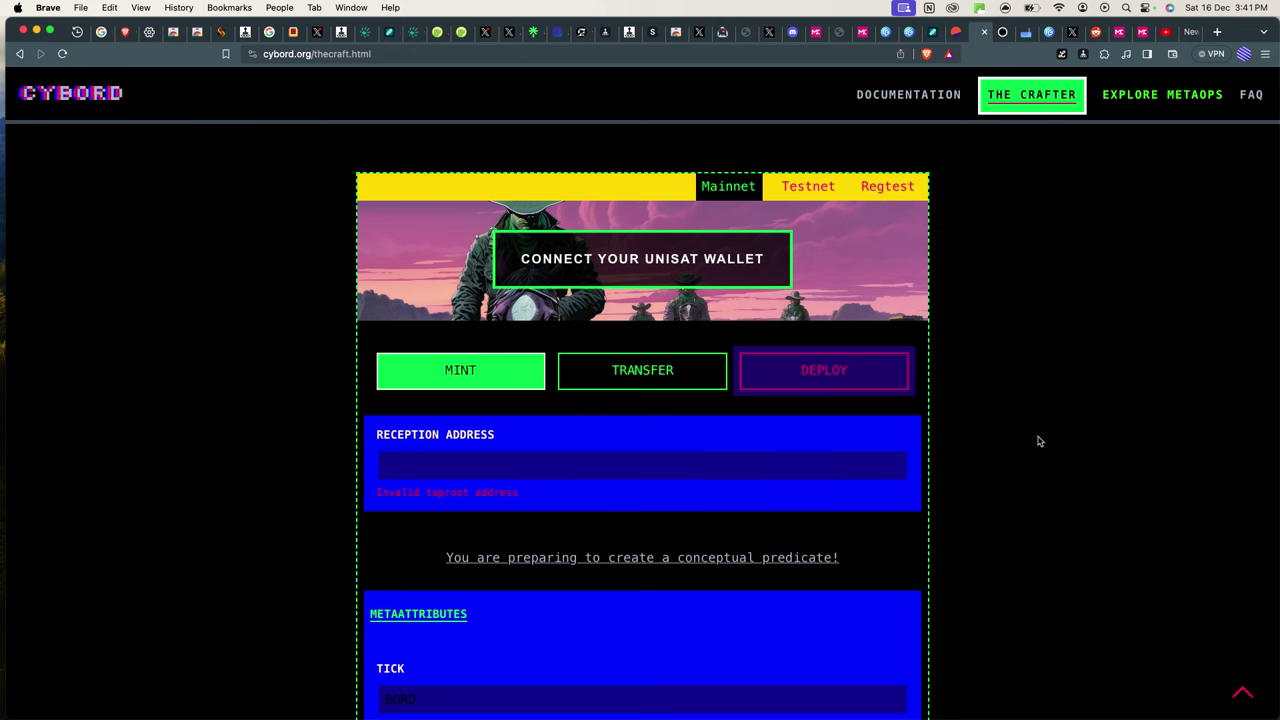
scroll(1038, 441, "down", 3)
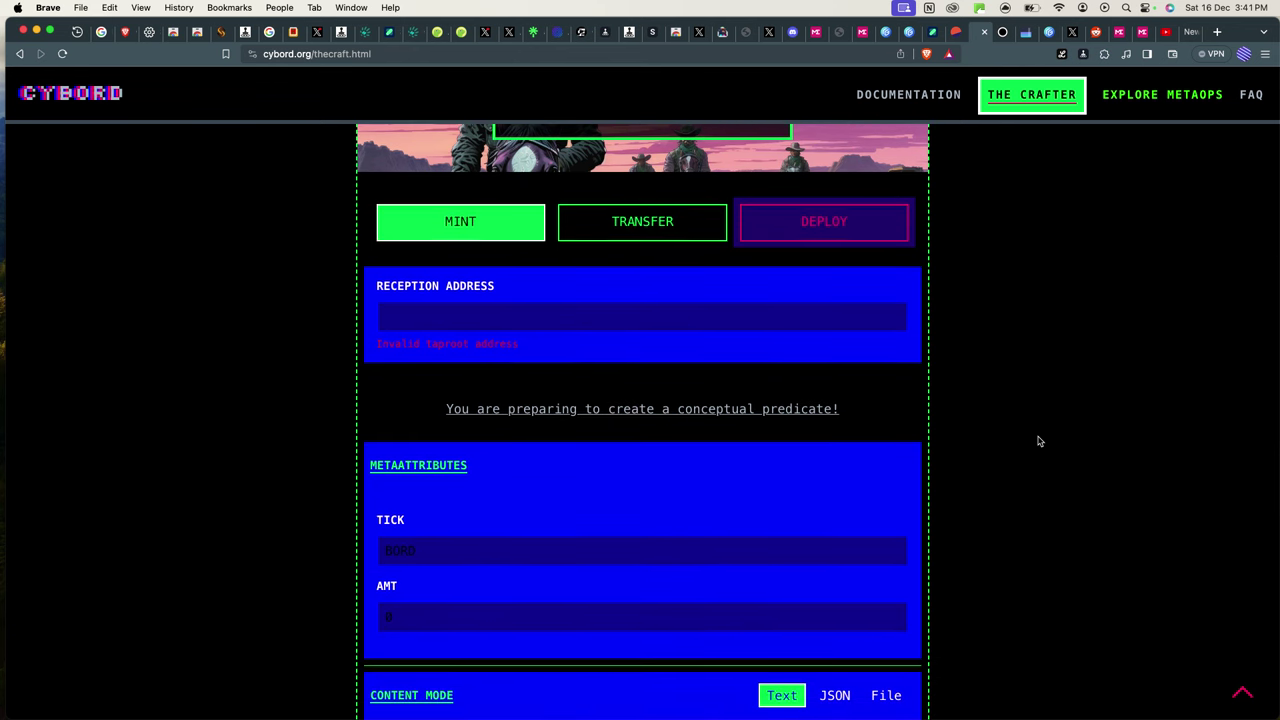
scroll(1038, 441, "up", 1)
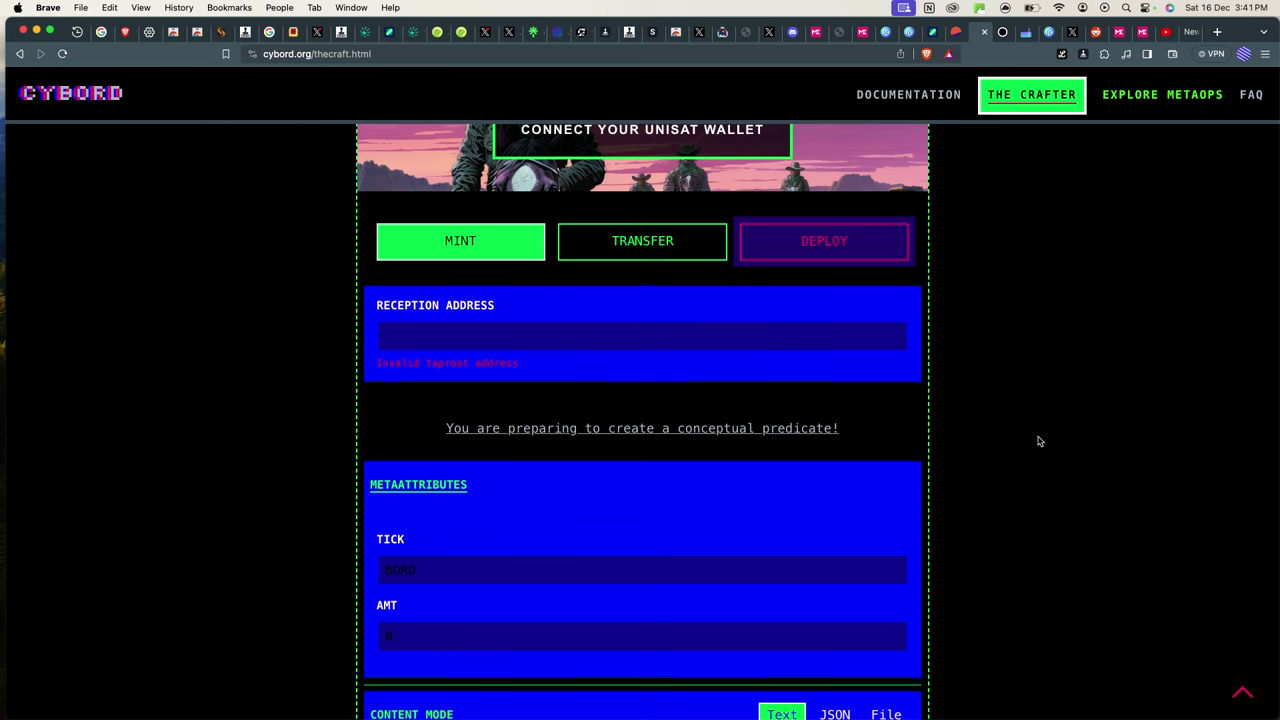
scroll(1026, 437, "up", 9)
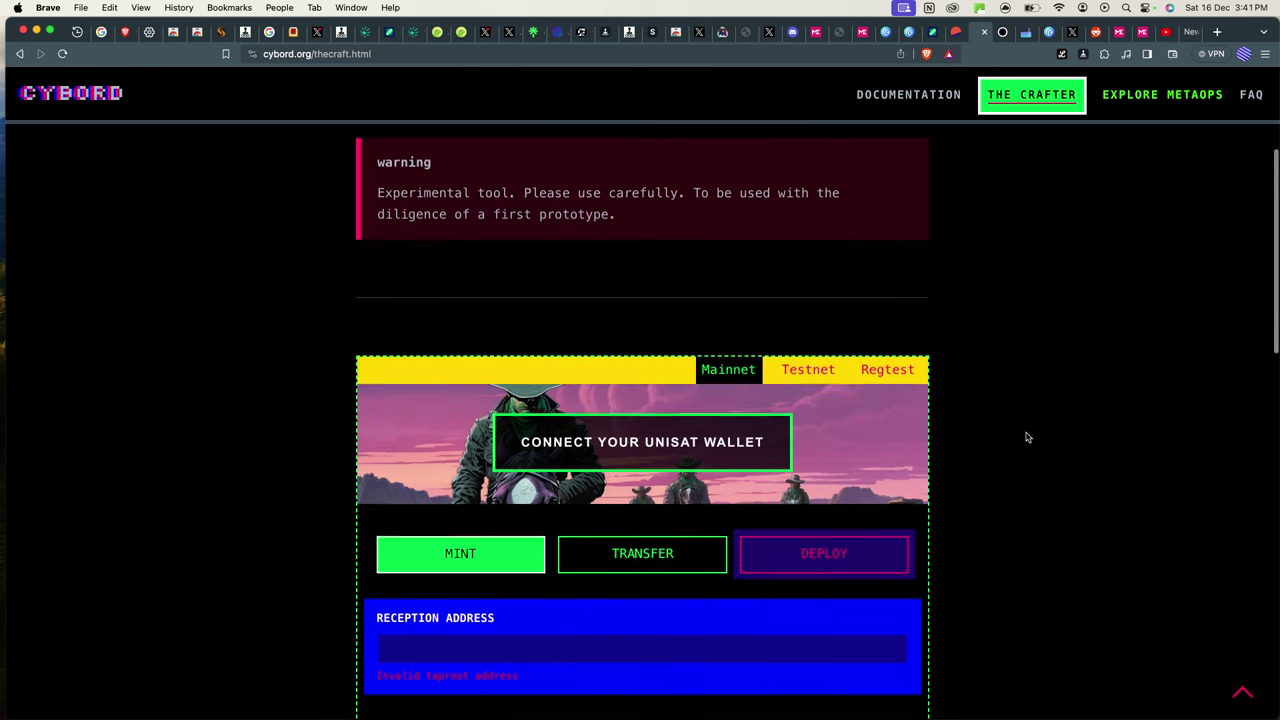
scroll(1026, 437, "up", 2)
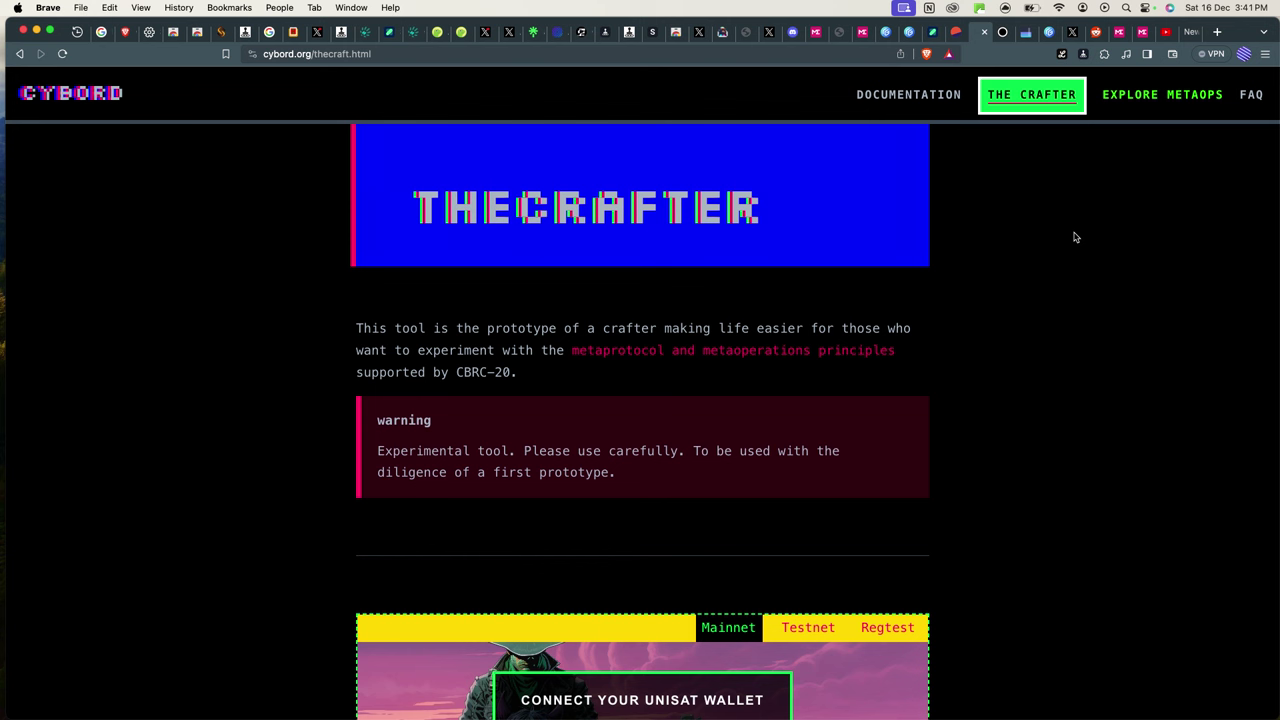
left_click(1105, 55)
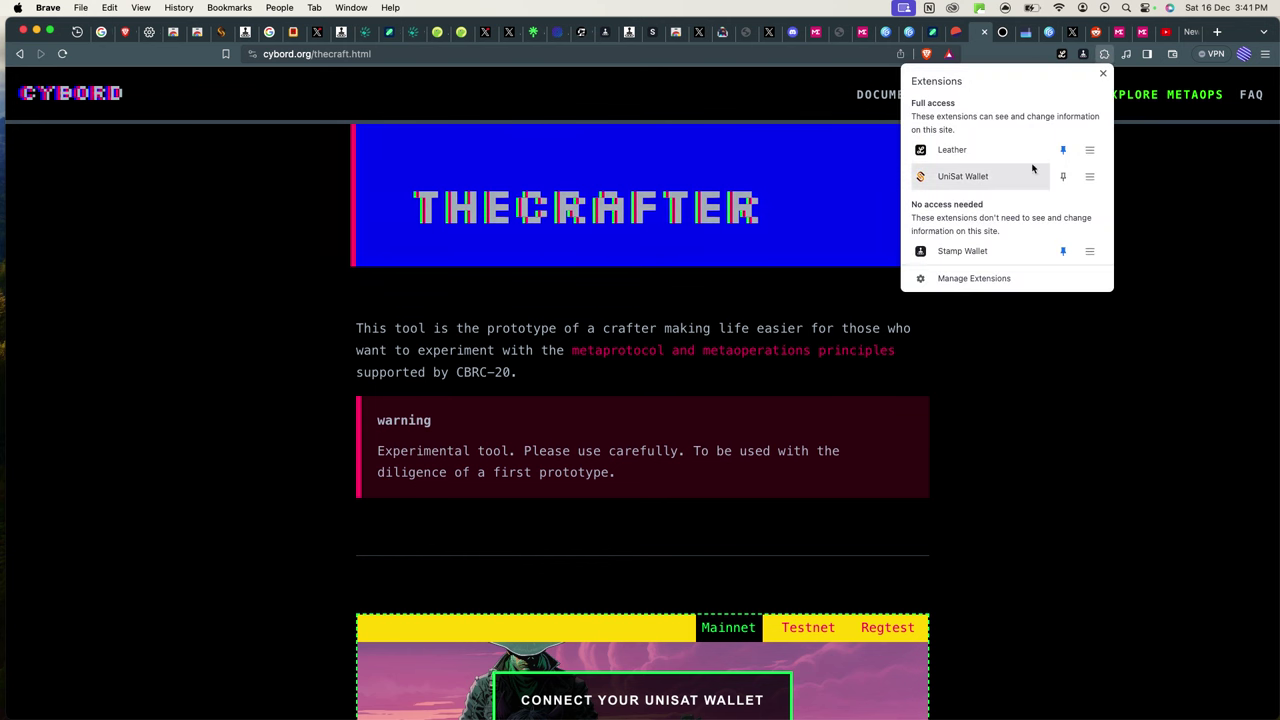
left_click(983, 177)
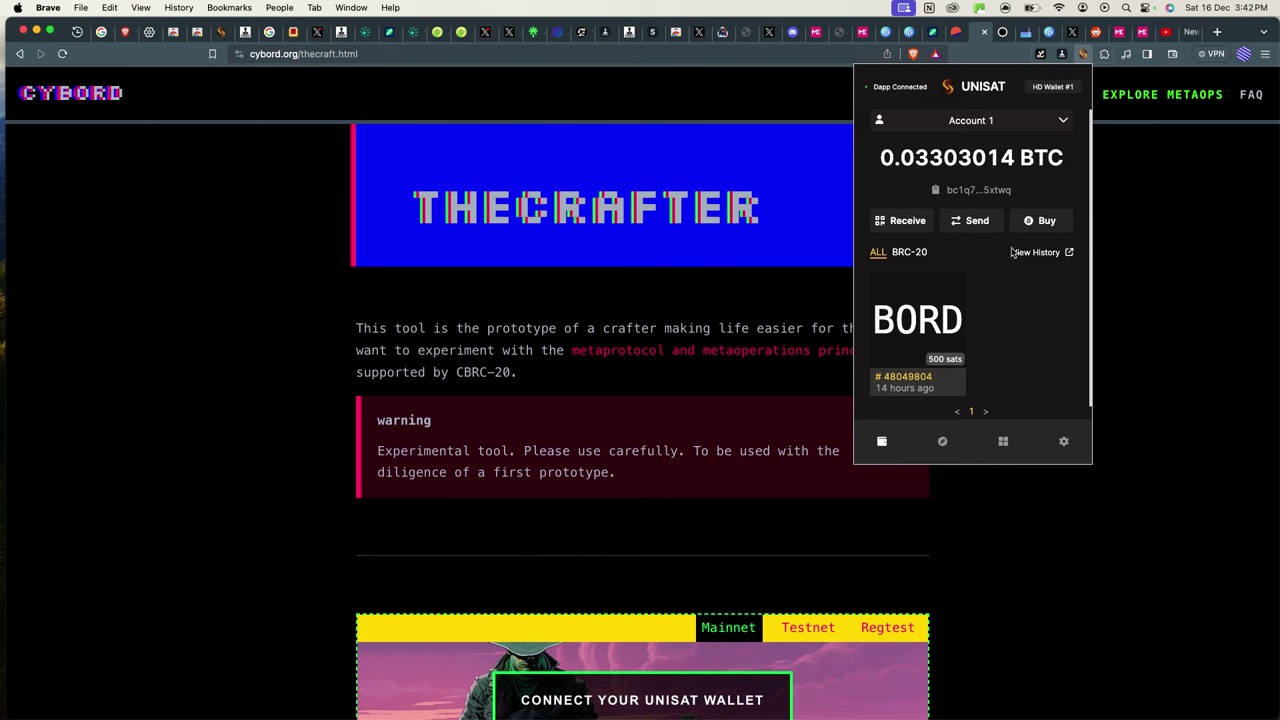
left_click(1131, 214)
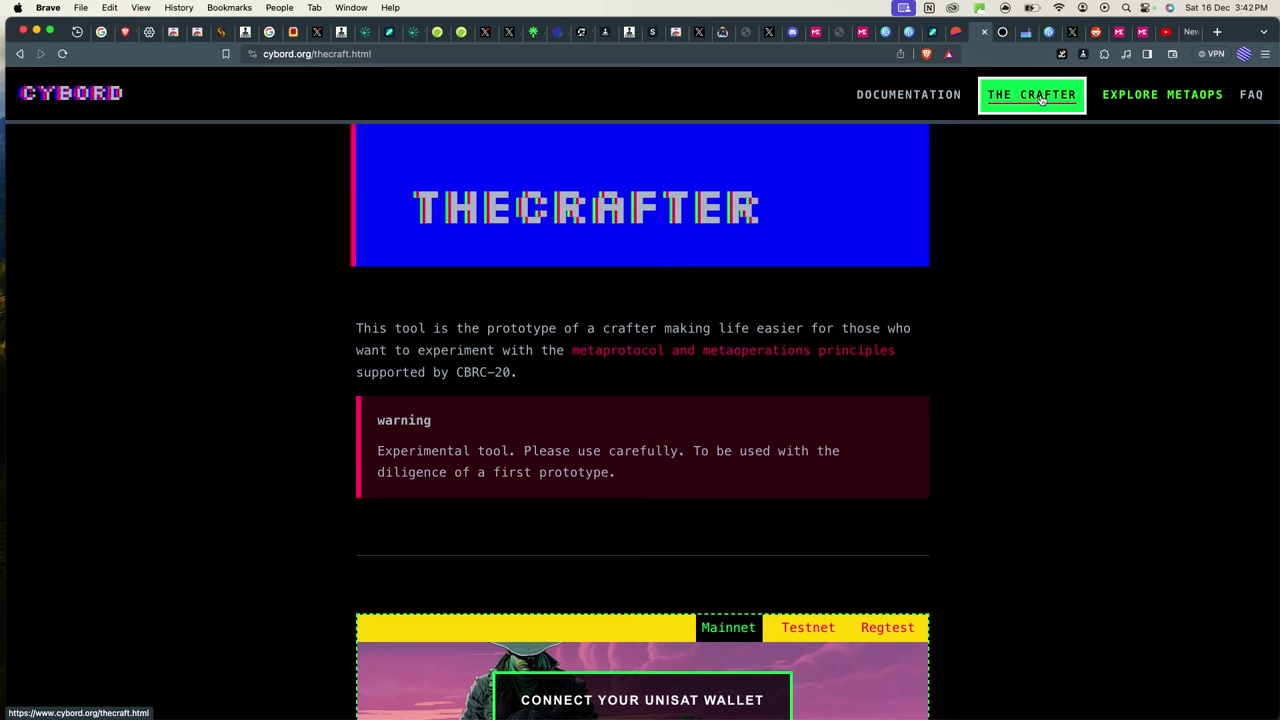
Look over the Crafter's Mint form, then switch to the Dune CBRC-20 mint tracker tab.
scroll(860, 420, "down", 6)
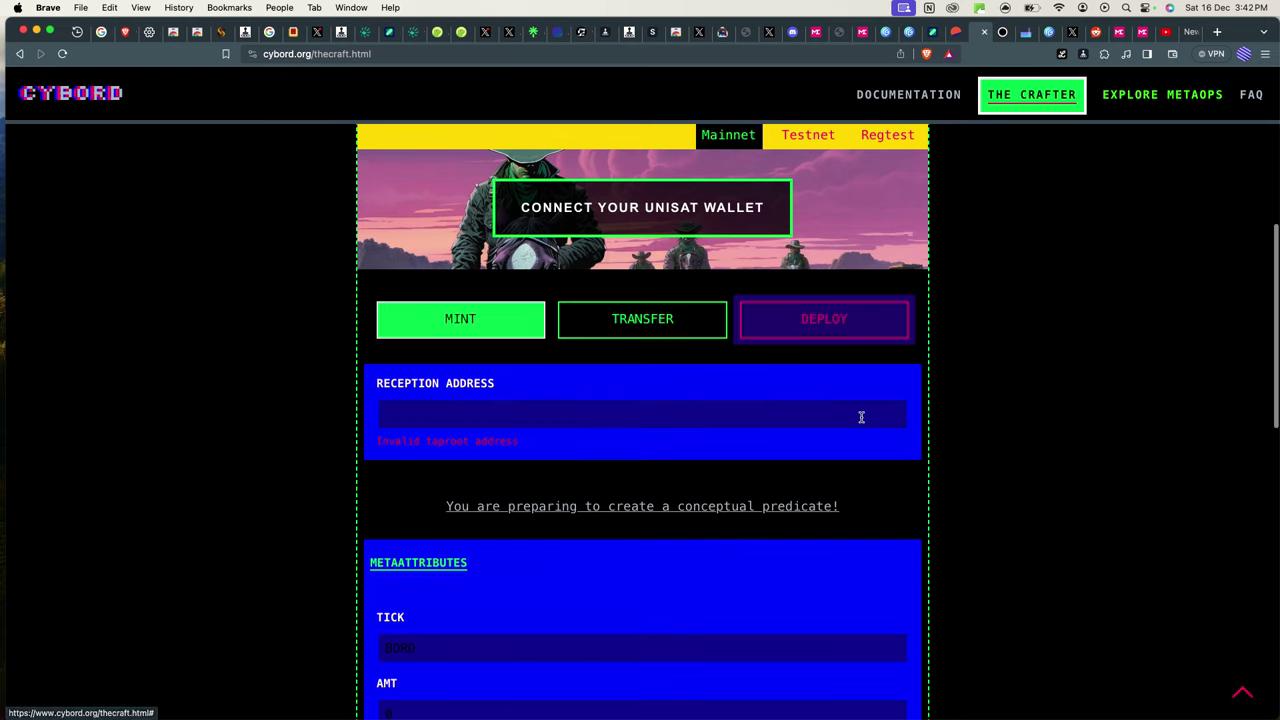
scroll(861, 417, "up", 1)
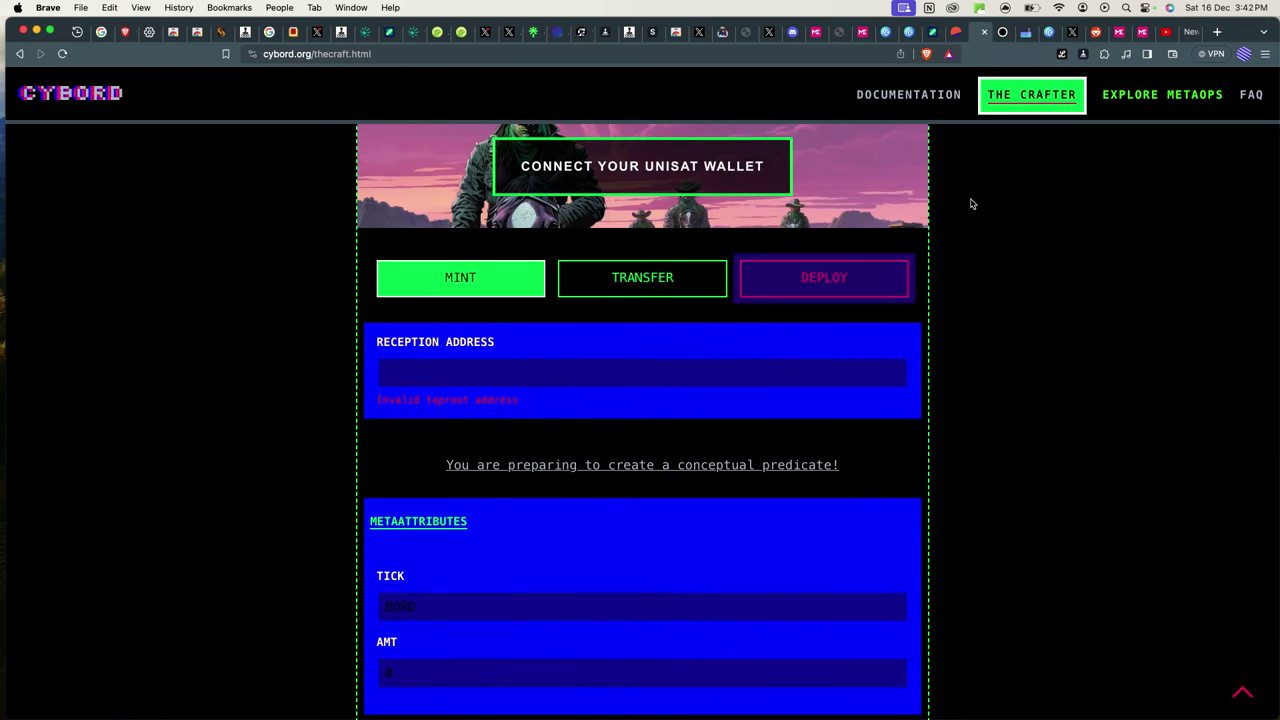
left_click(957, 34)
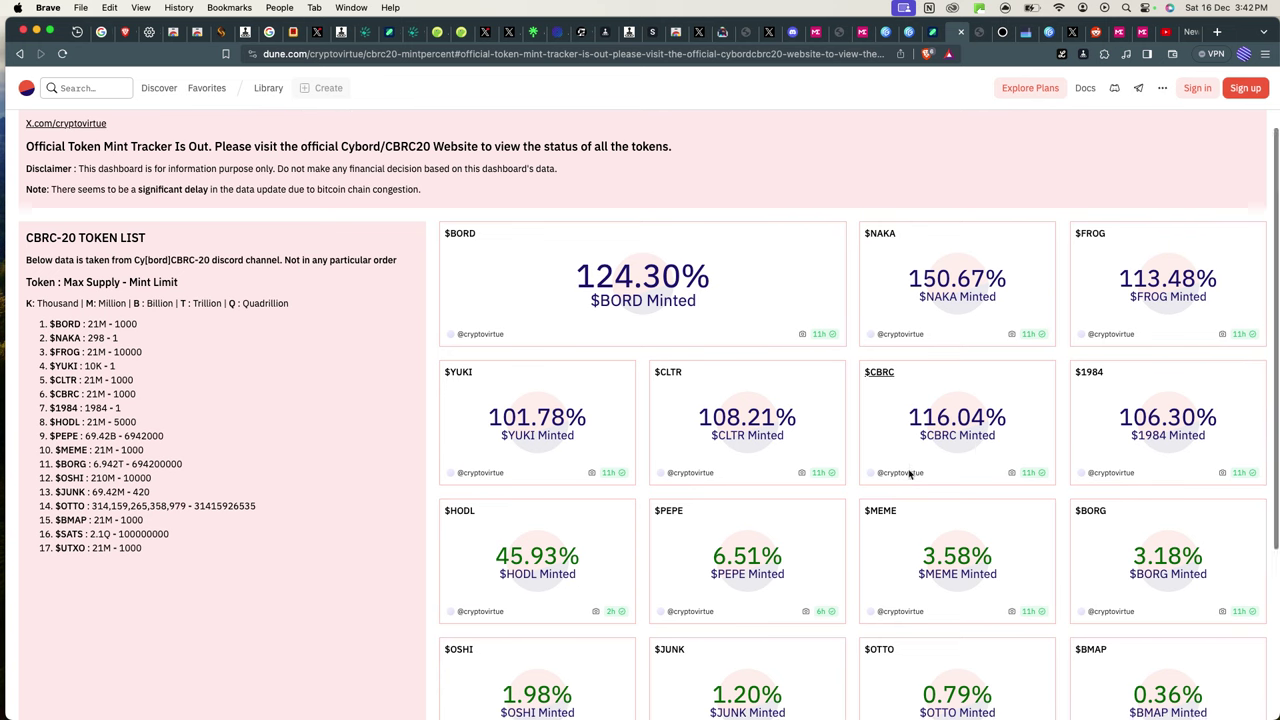
Zoom into the $BORD card and highlight its 21M max supply and 1000 mint limit.
scroll(912, 470, "down", 5)
scroll(910, 475, "up", 5)
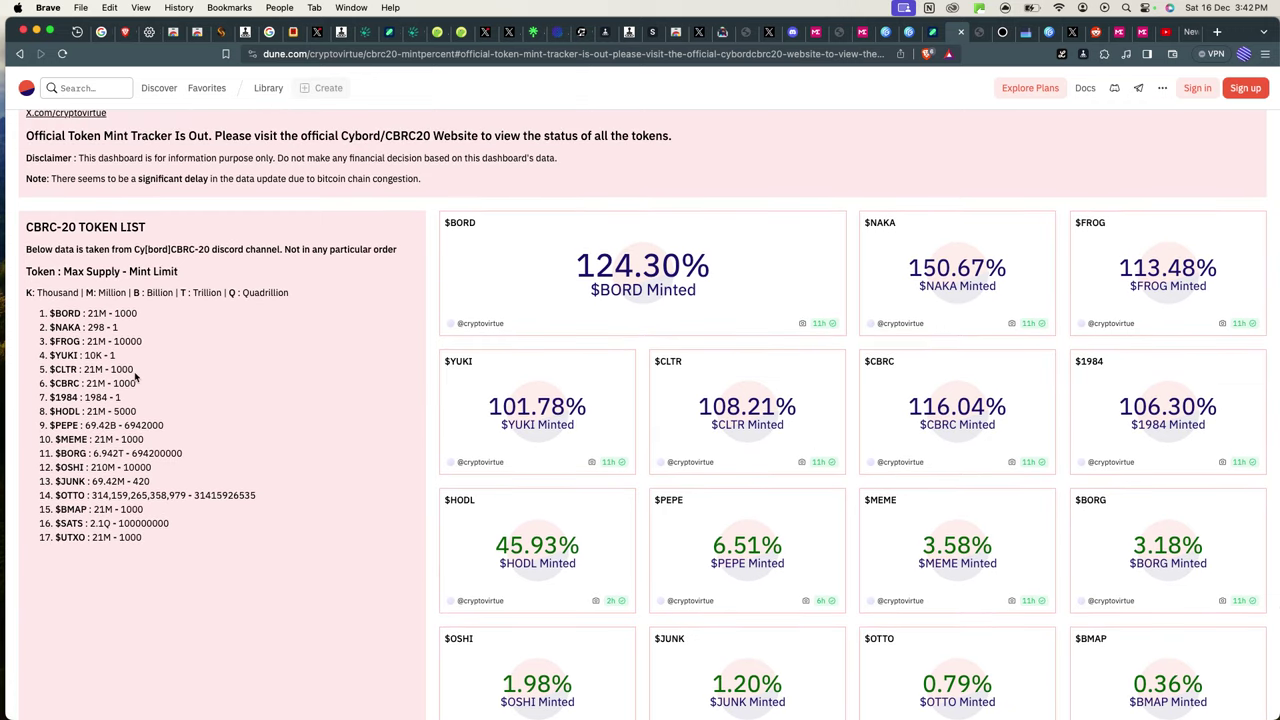
scroll(138, 378, "up", 5)
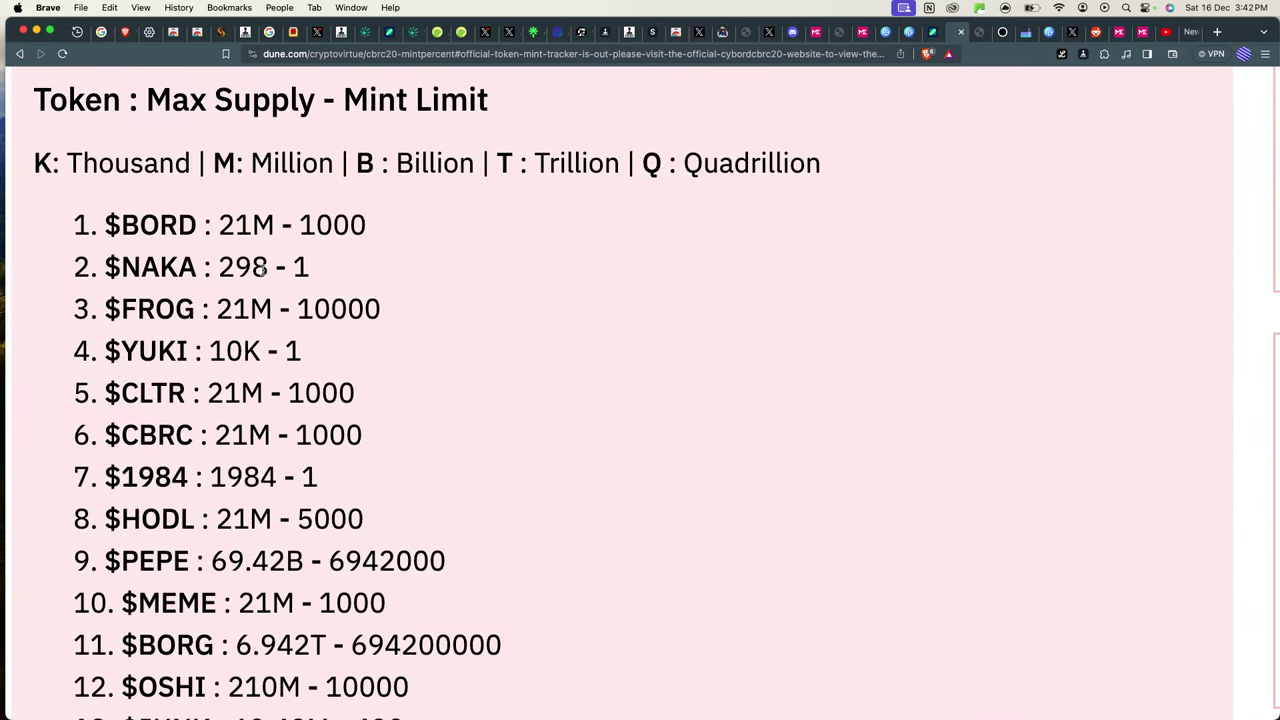
scroll(263, 275, "down", 5)
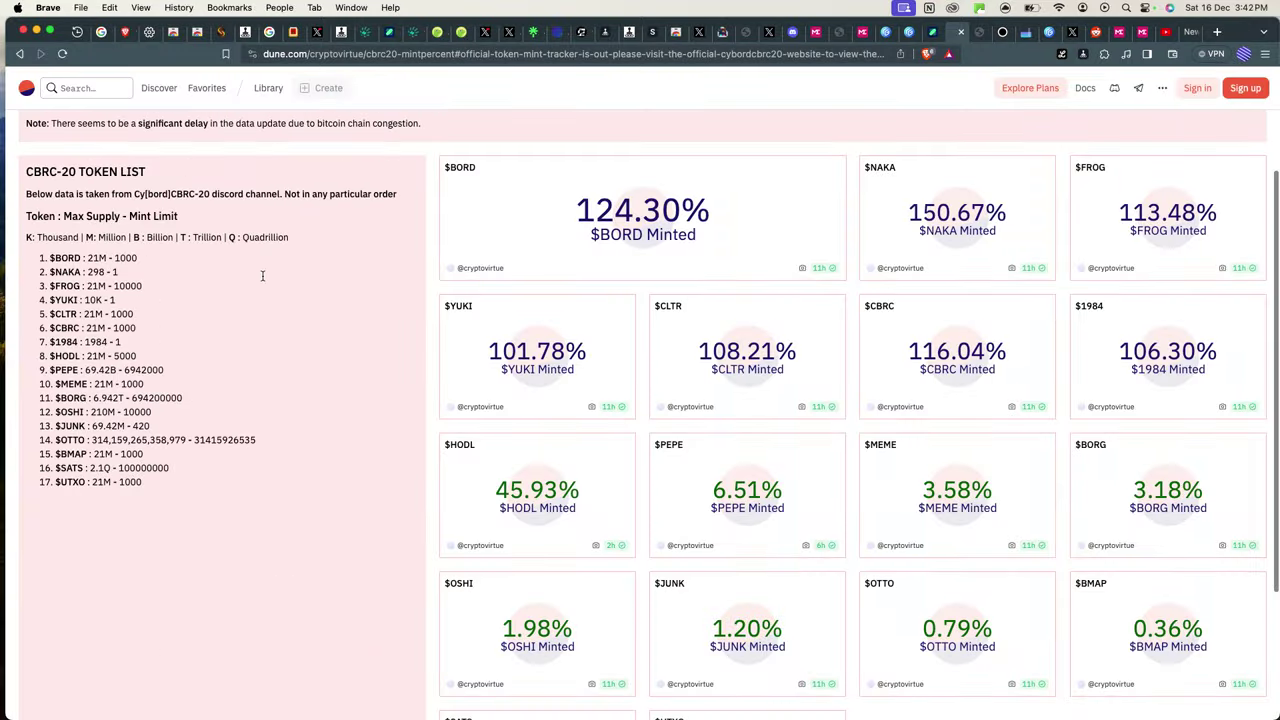
scroll(104, 259, "up", 5)
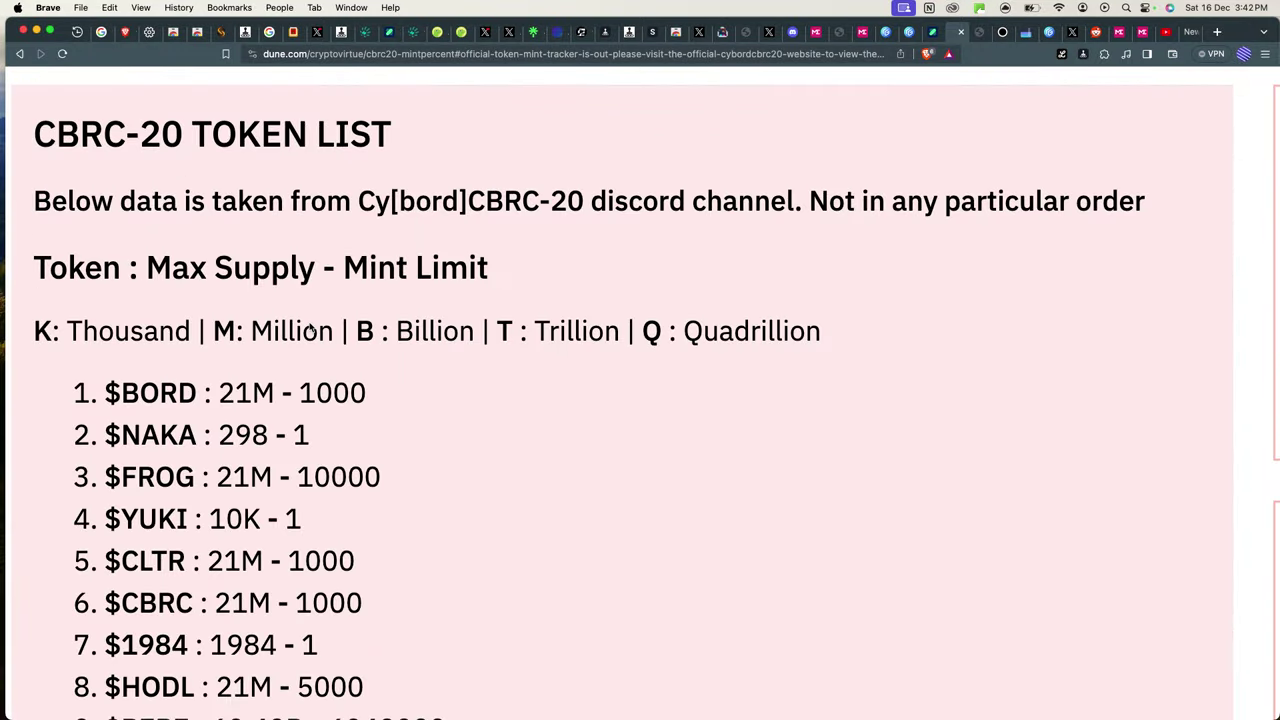
left_click_drag(269, 393, 216, 395)
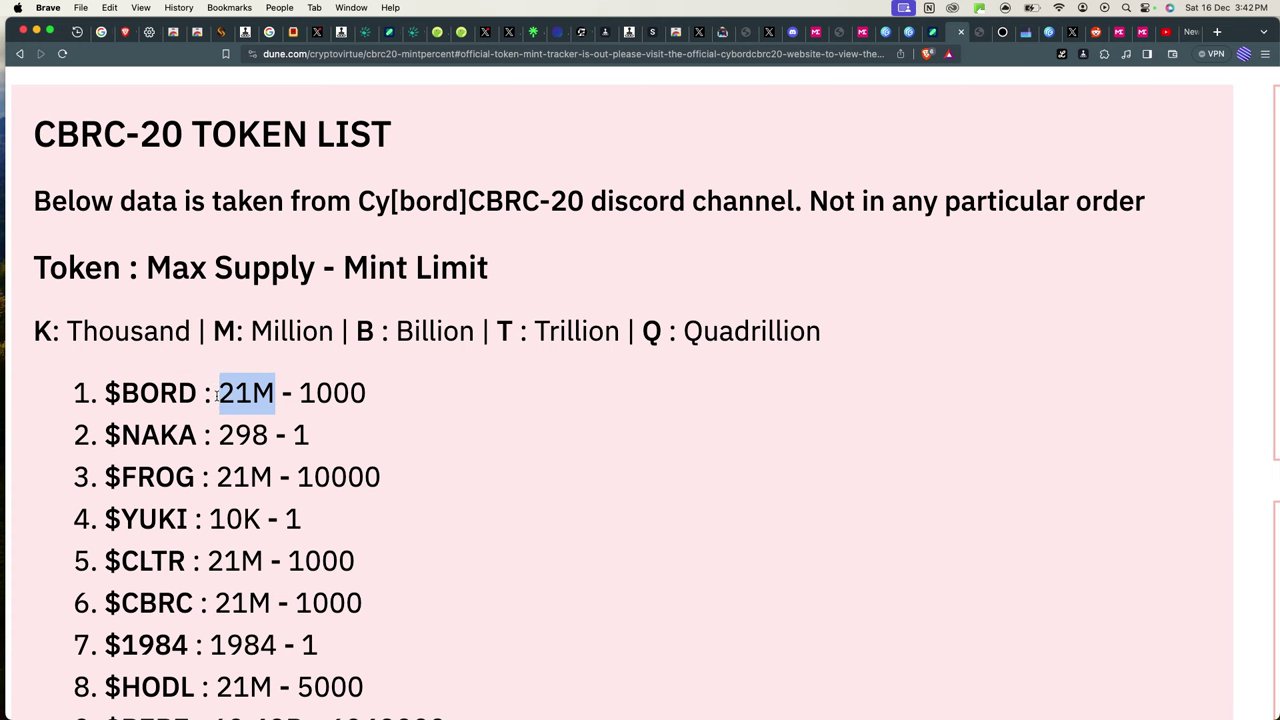
left_click_drag(298, 395, 386, 397)
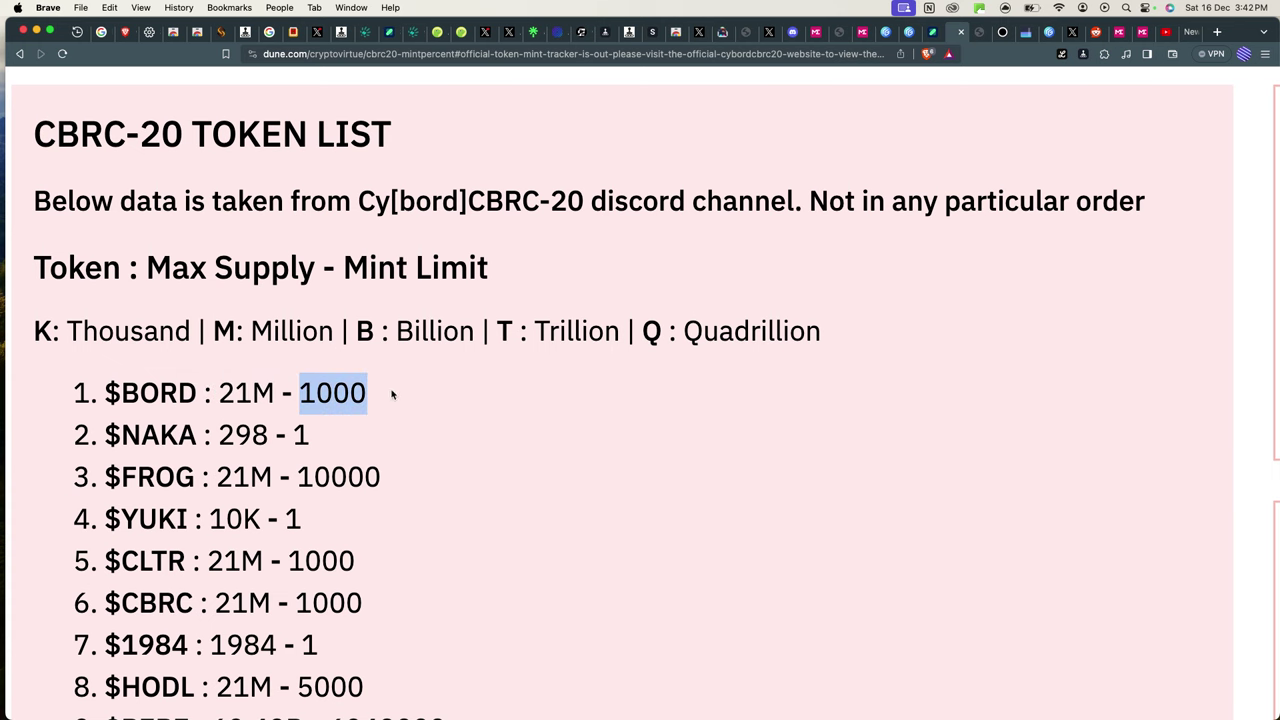
Highlight the $BORD name and its full 124.30% minted figure.
scroll(434, 371, "down", 5)
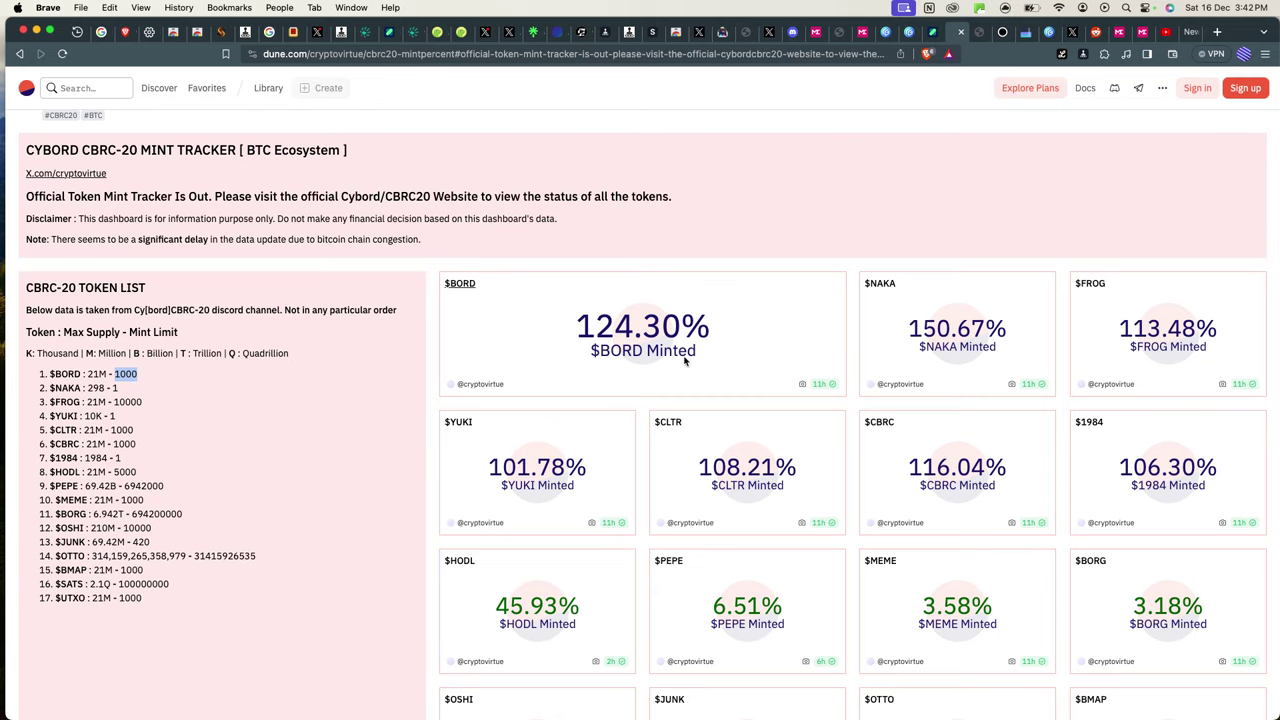
scroll(660, 348, "up", 5)
left_click_drag(459, 310, 605, 310)
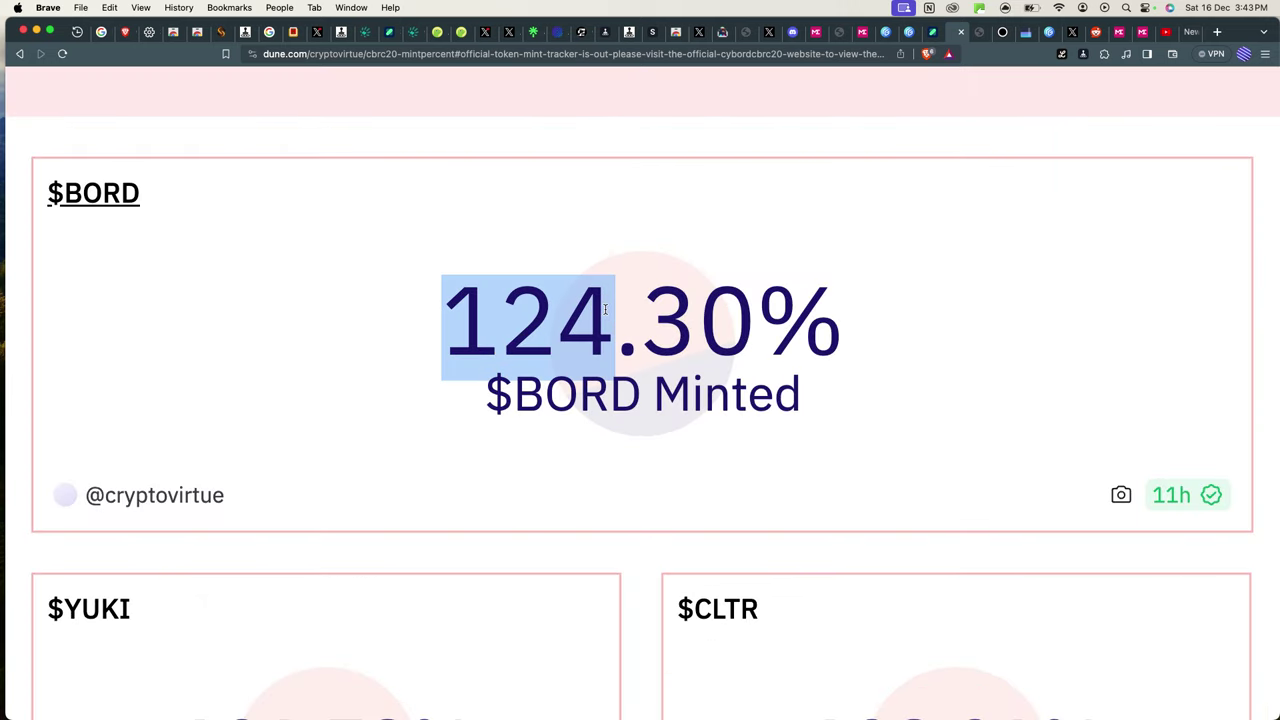
left_click(605, 310)
left_click_drag(487, 391, 628, 391)
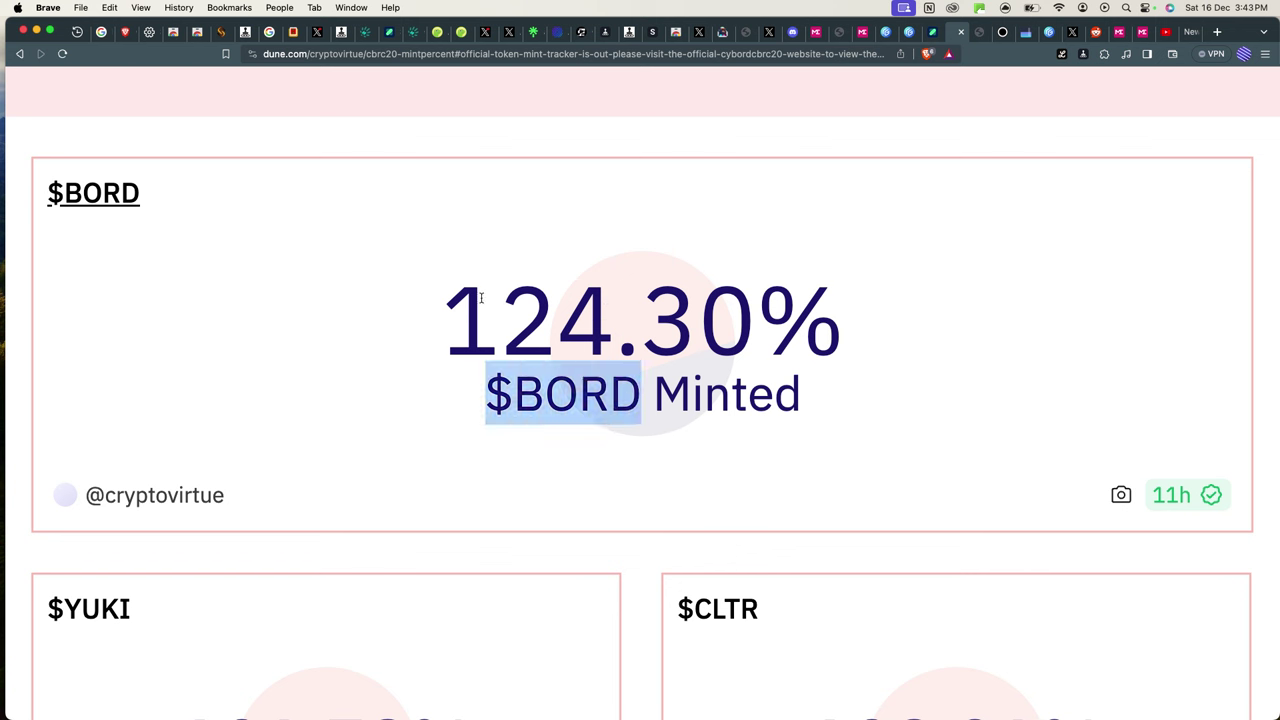
left_click_drag(498, 320, 610, 320)
left_click_drag(442, 320, 924, 321)
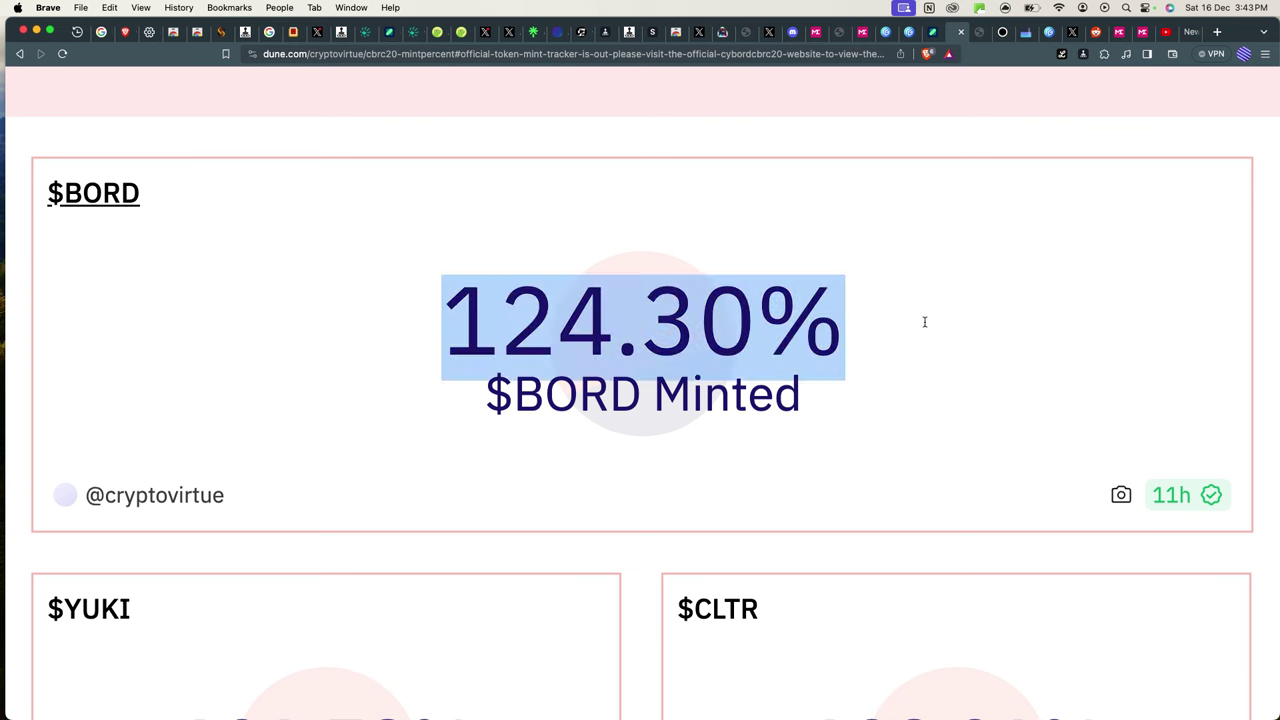
left_click(925, 327)
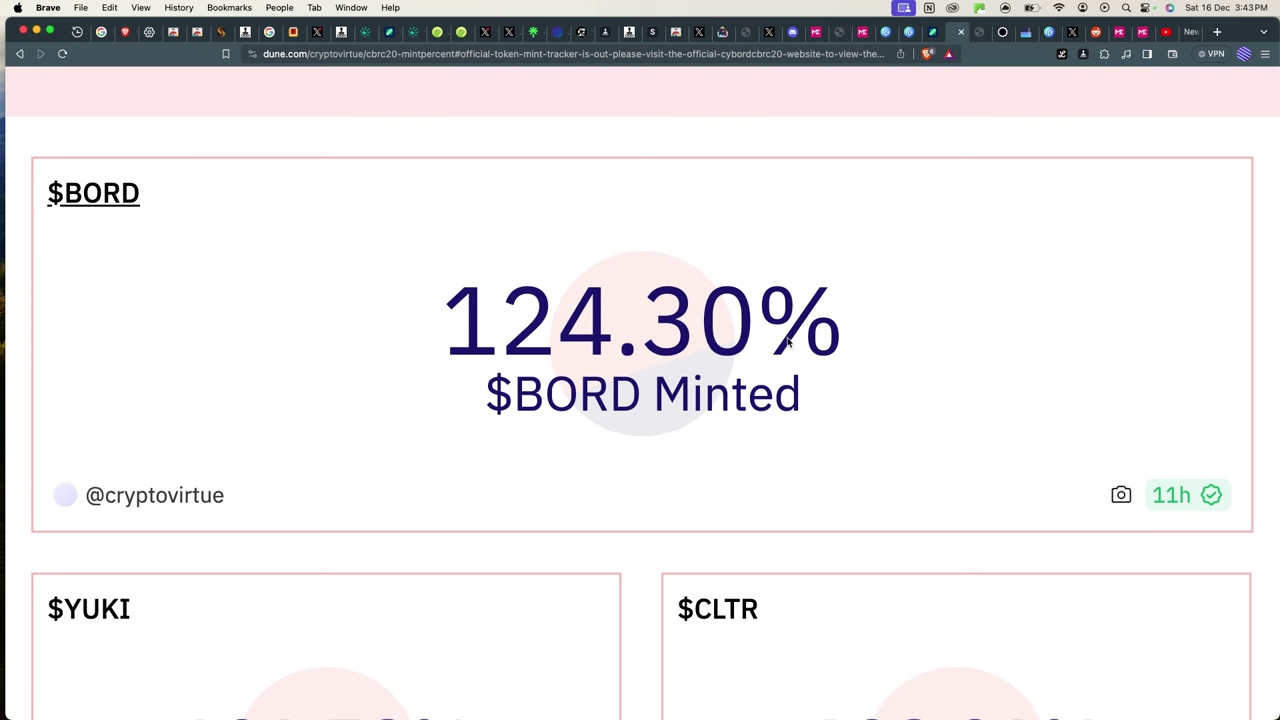
Zoom back out to the full dashboard of token cards and check $HODL's minted percentage.
key("super+minus")
key("super+minus")
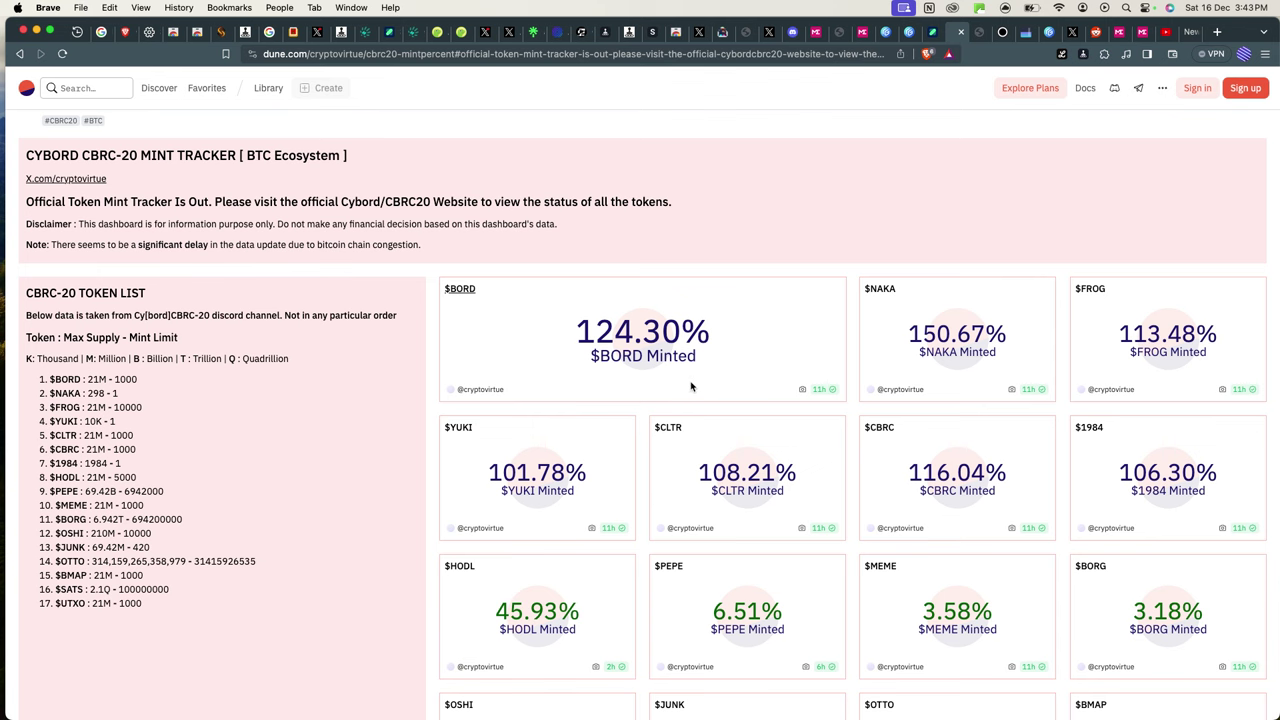
scroll(723, 480, "down", 4)
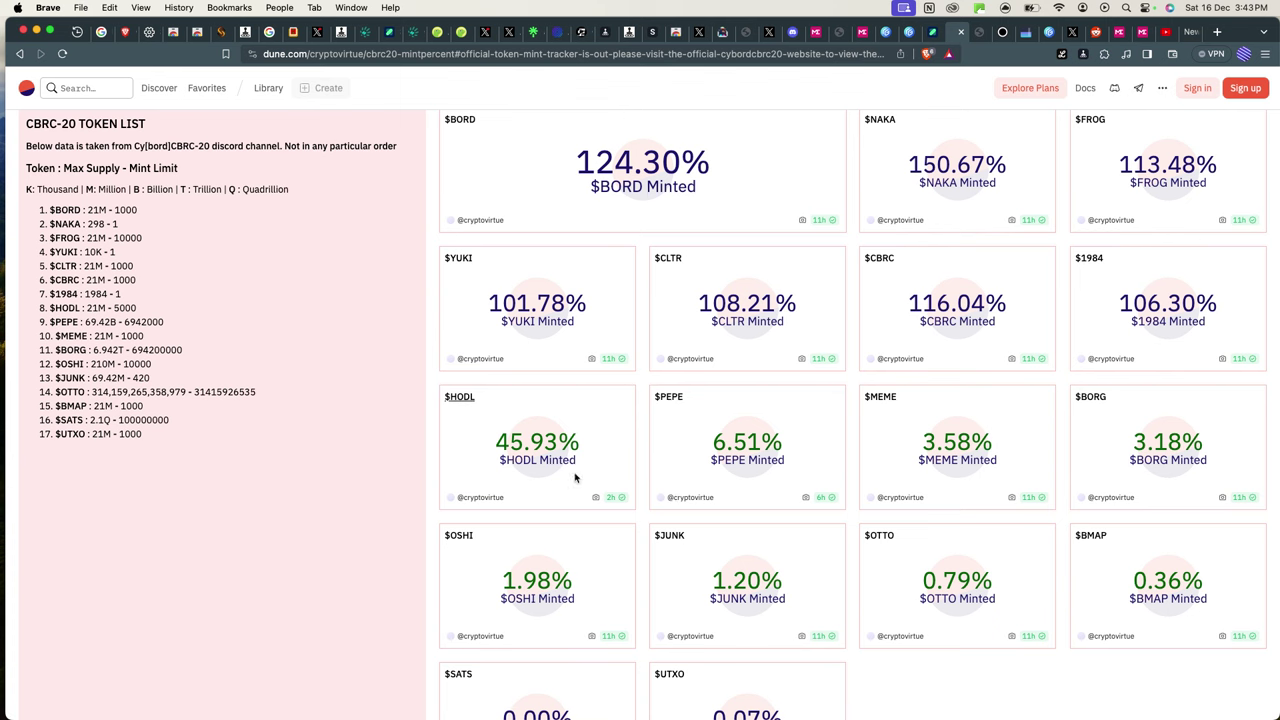
scroll(543, 455, "up", 5)
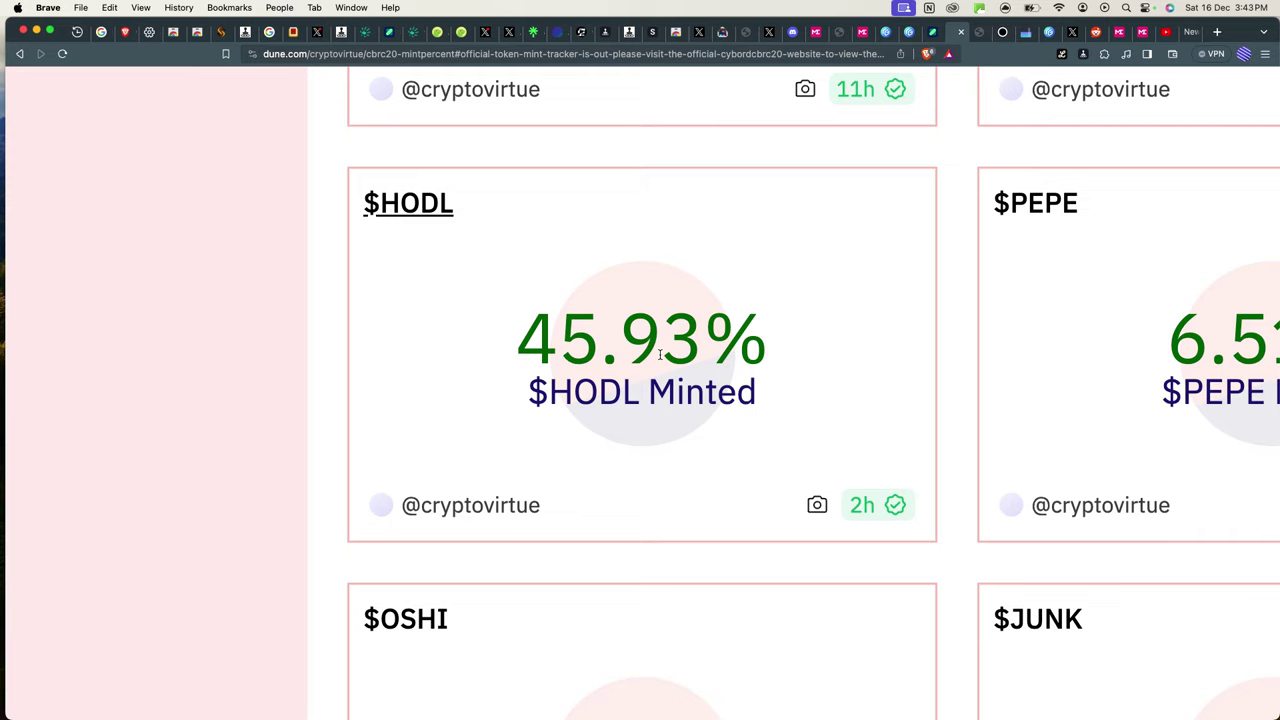
scroll(660, 354, "down", 5)
Return to Cybord and open the Explore MetaOps CBRC-20 token page.
left_click(982, 32)
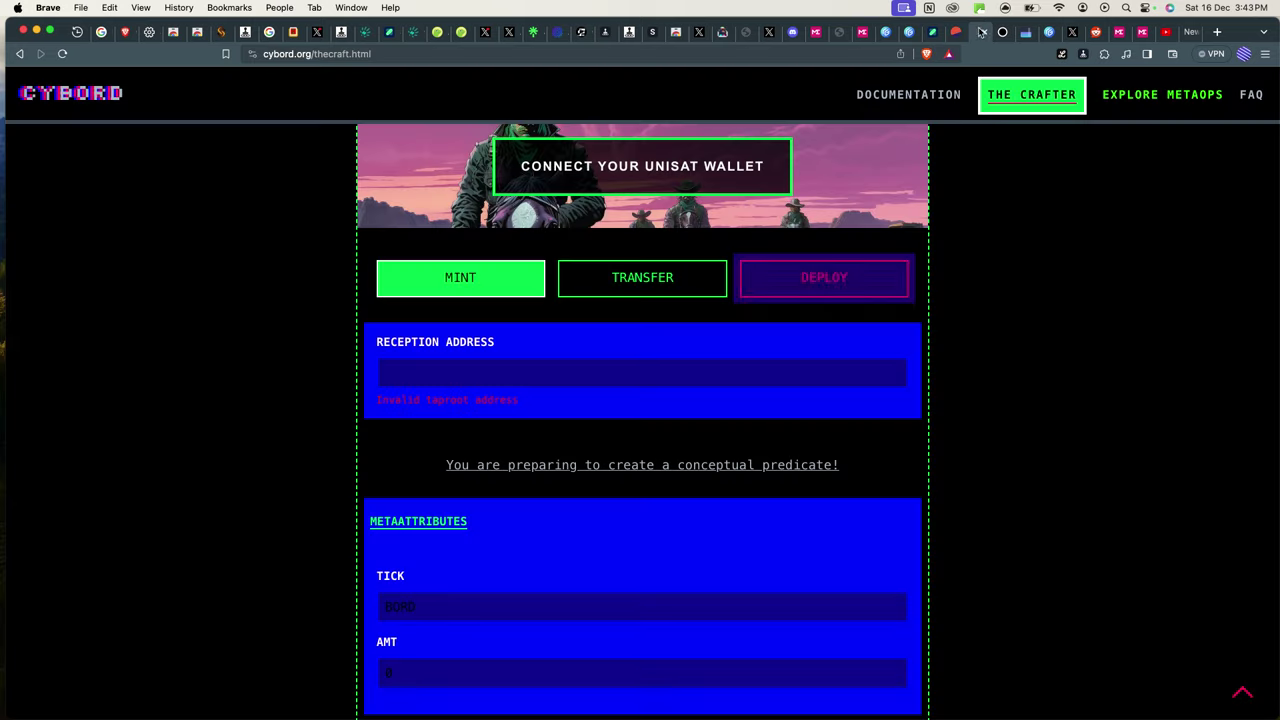
scroll(757, 266, "up", 5)
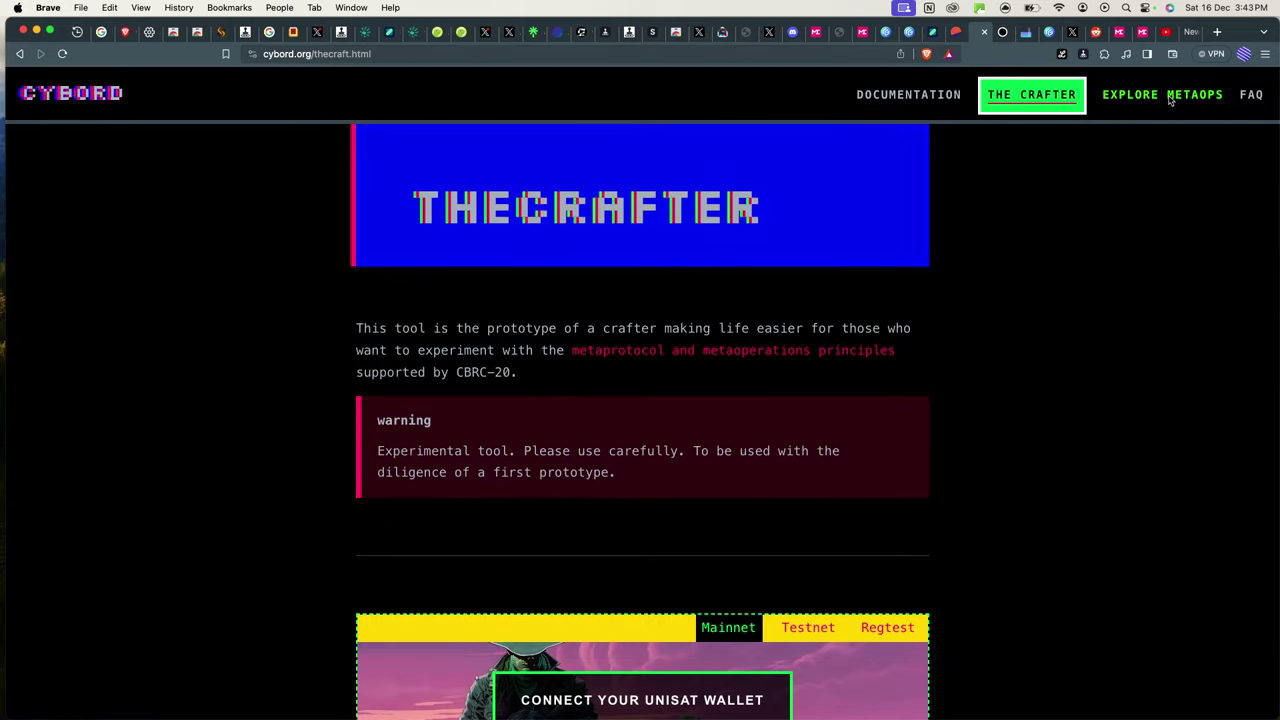
left_click(1185, 101)
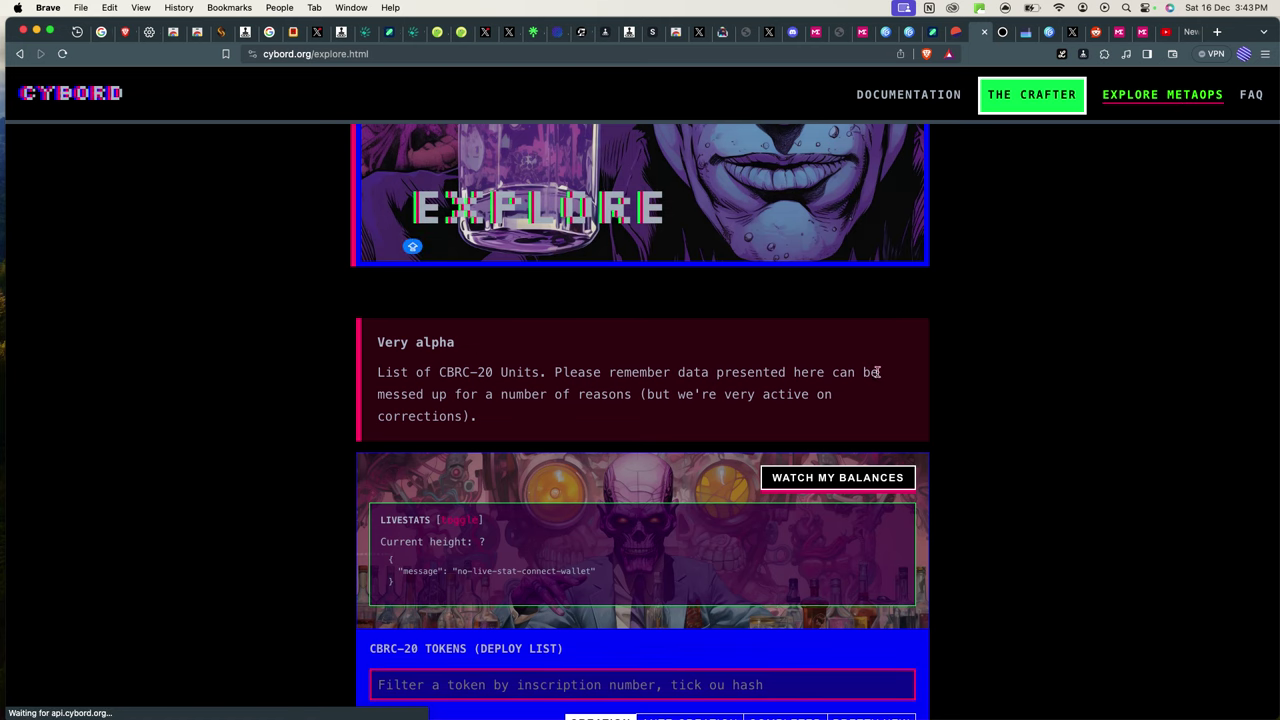
Scroll through the deployed token grid (BORD, MEME, DGEN), comparing minted versus max supply.
scroll(879, 372, "down", 3)
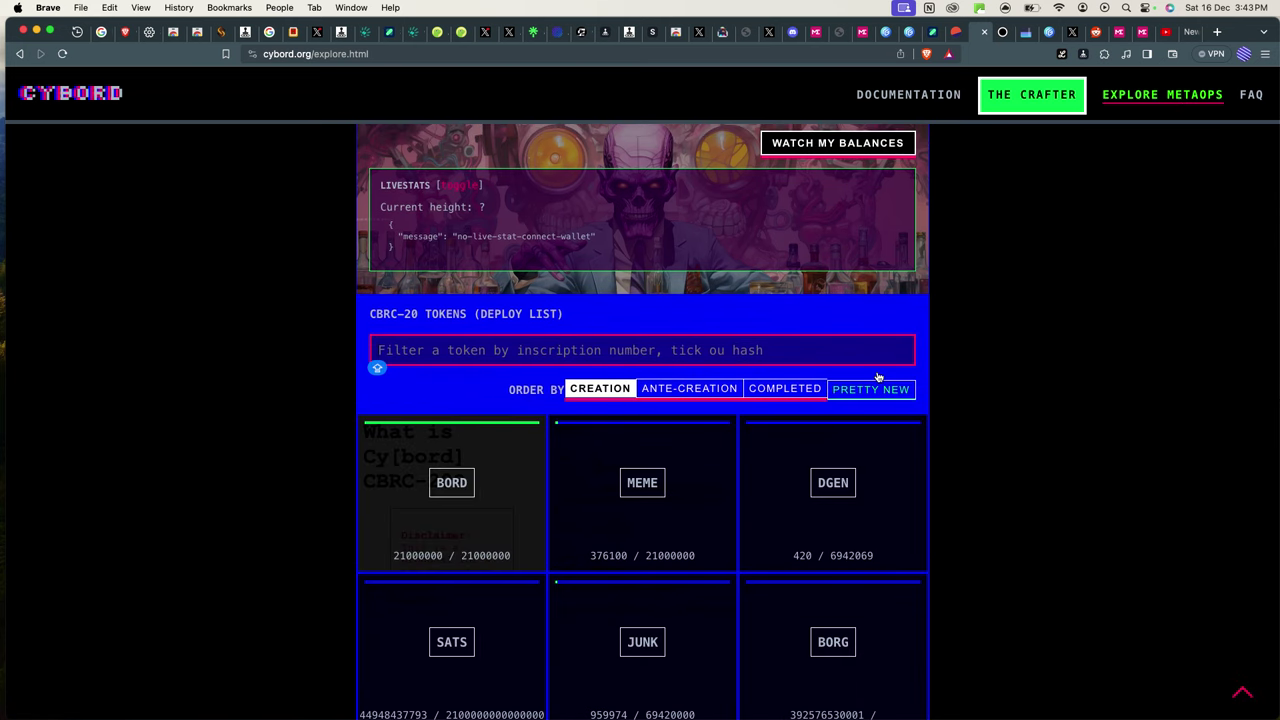
scroll(879, 377, "down", 3)
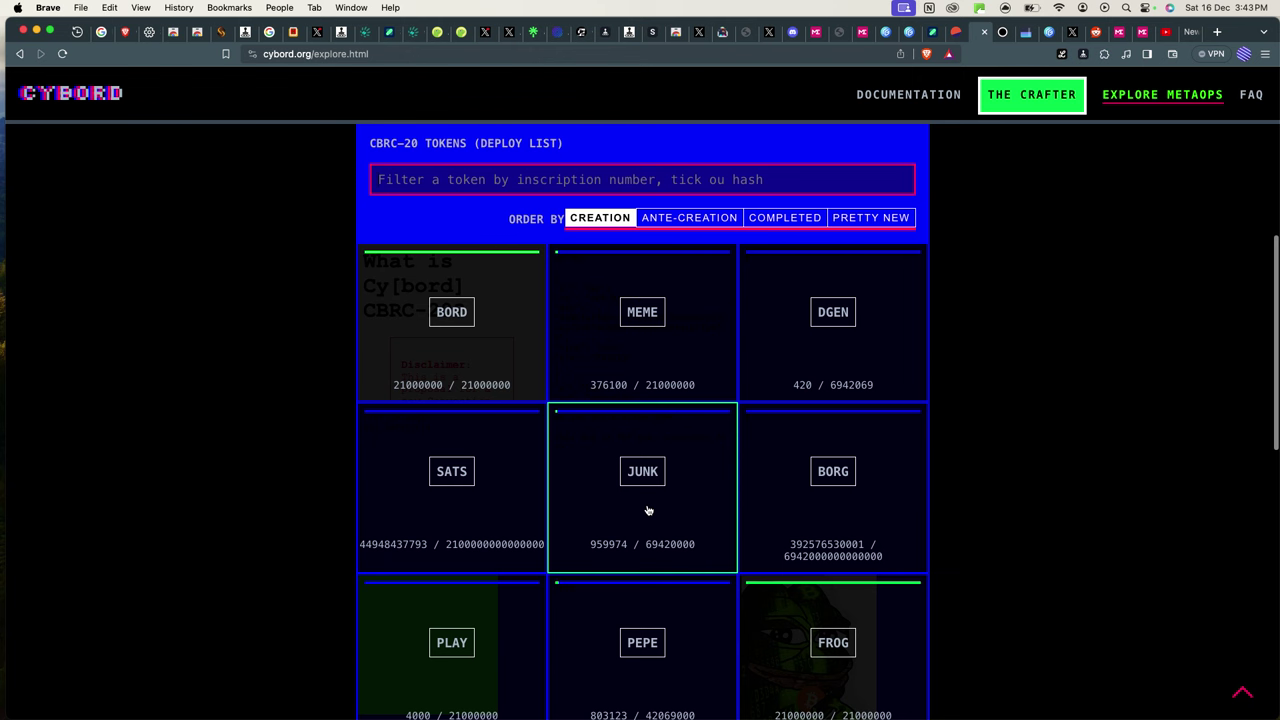
scroll(663, 478, "down", 3)
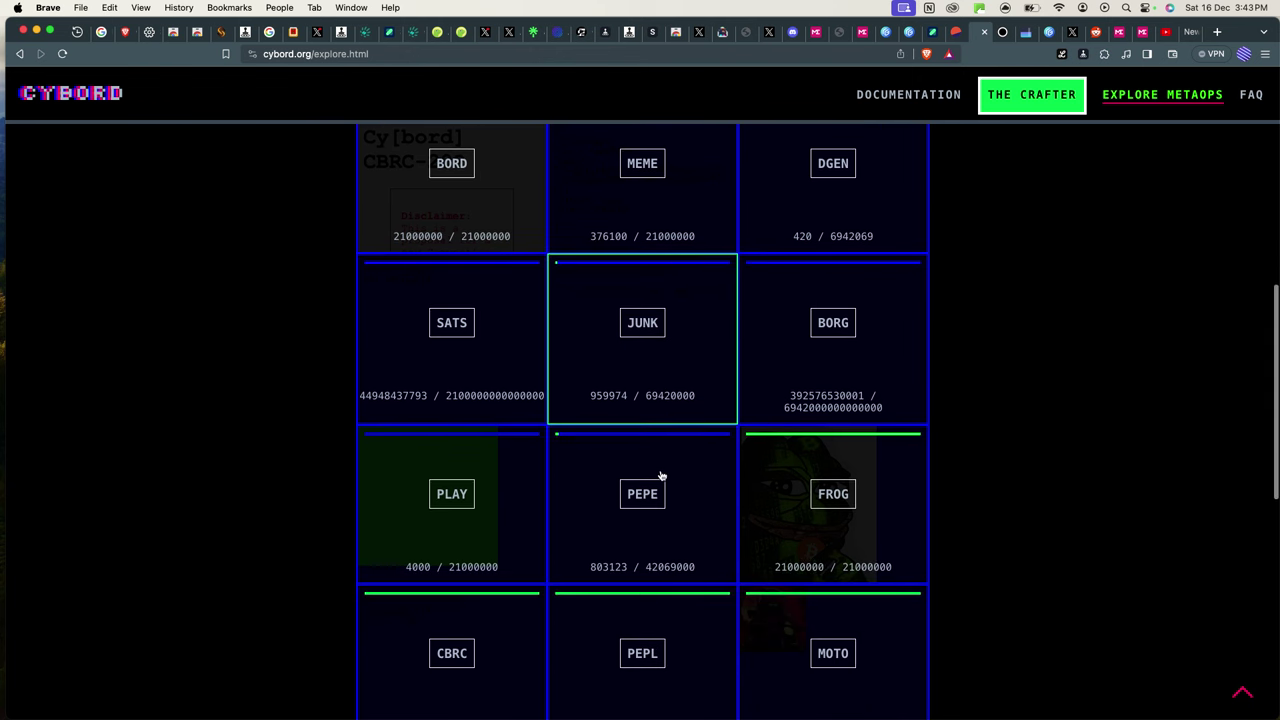
scroll(660, 476, "down", 5)
scroll(660, 476, "up", 8)
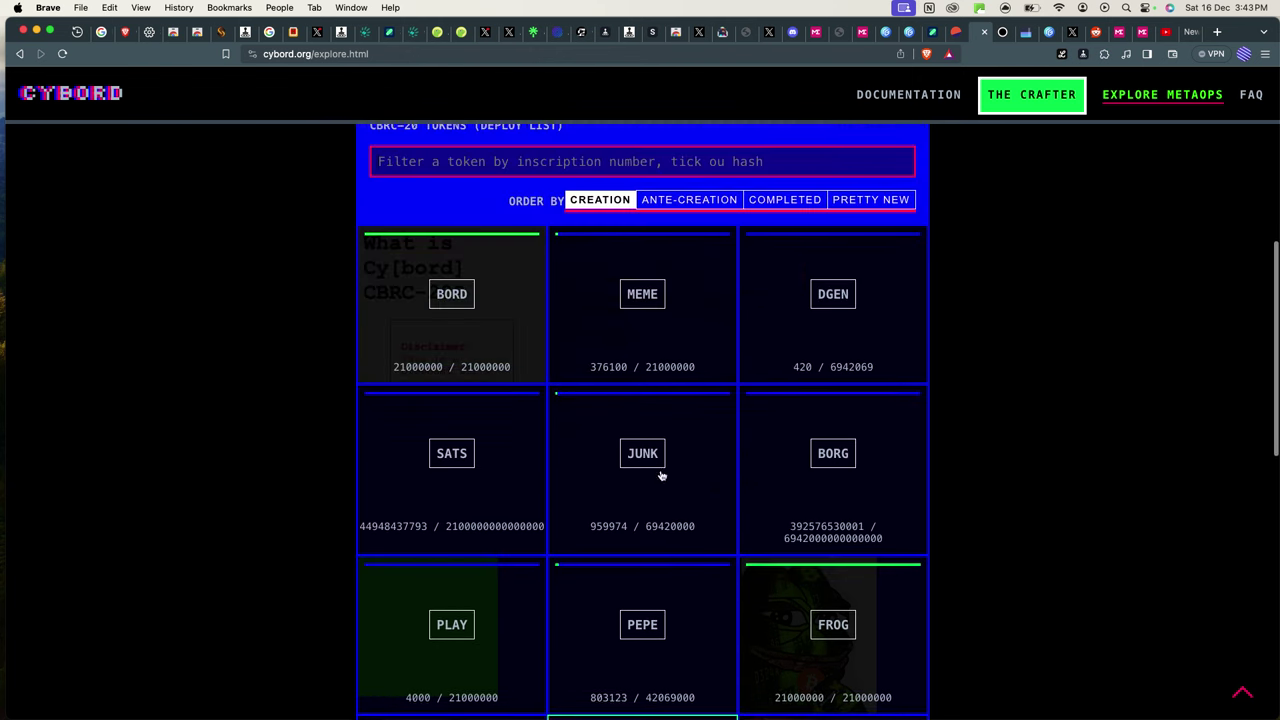
scroll(660, 476, "up", 3)
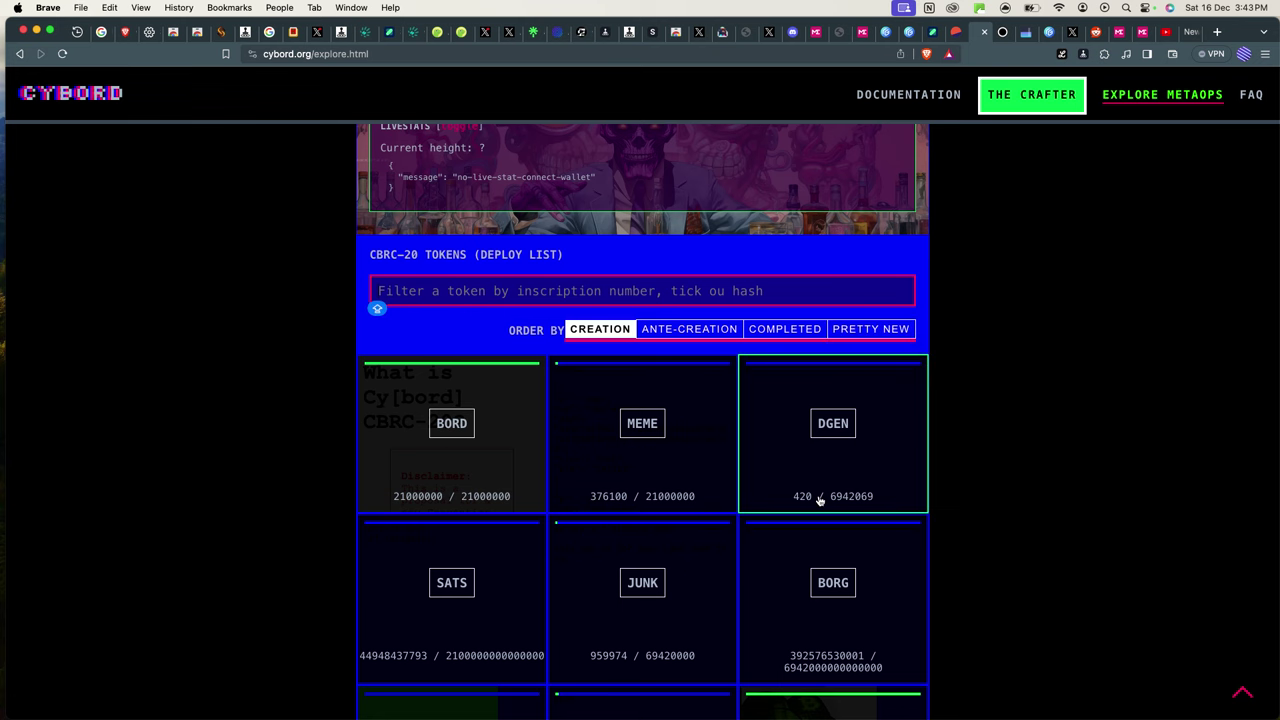
scroll(819, 500, "down", 6)
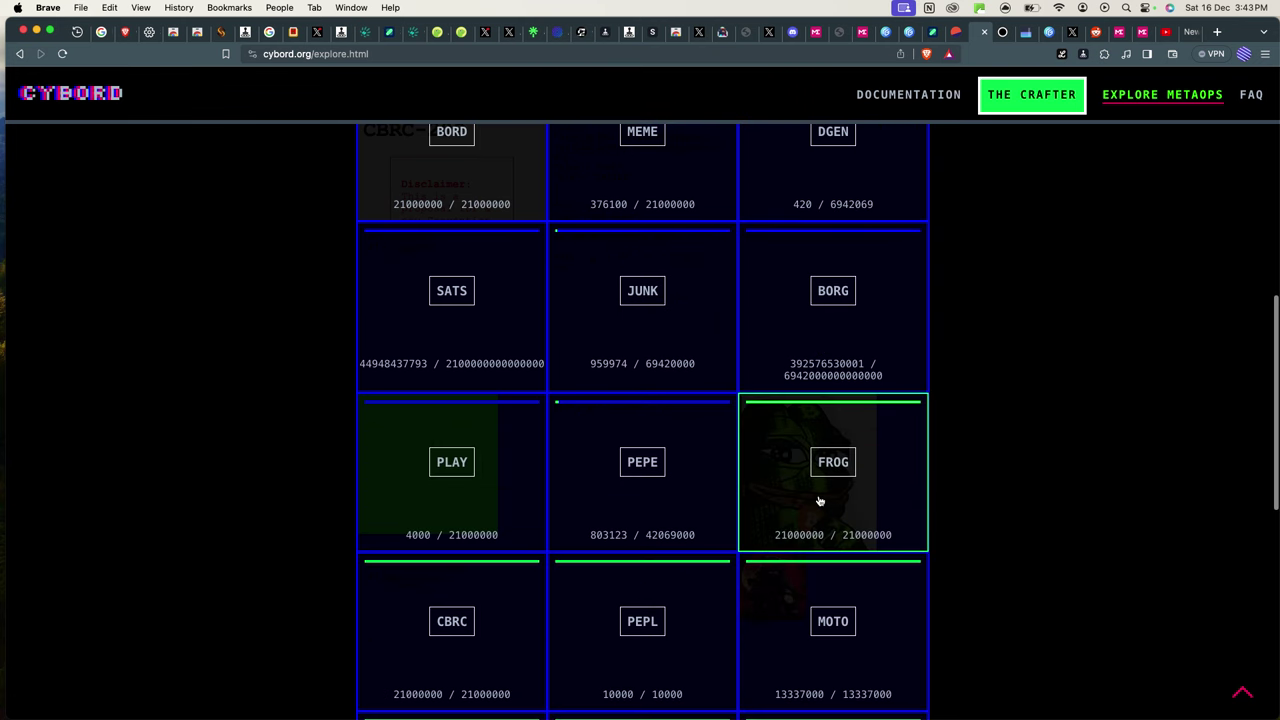
scroll(819, 500, "down", 8)
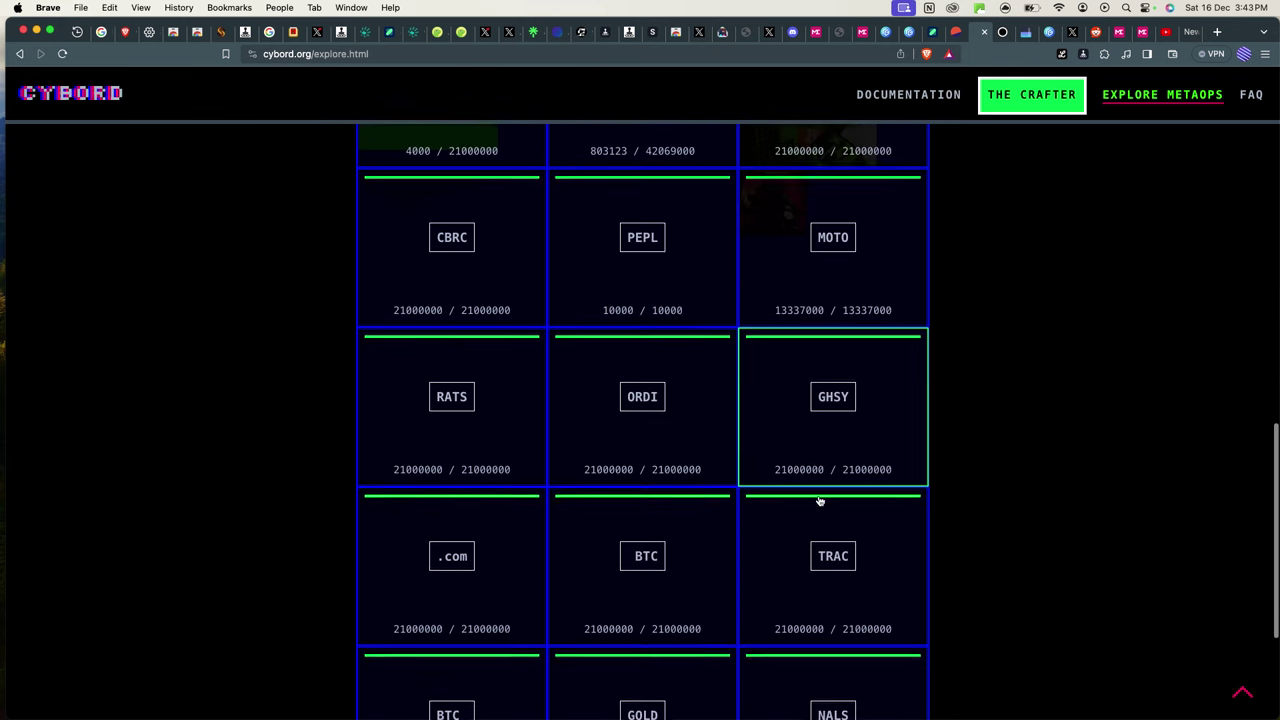
scroll(819, 500, "down", 5)
scroll(866, 443, "up", 9)
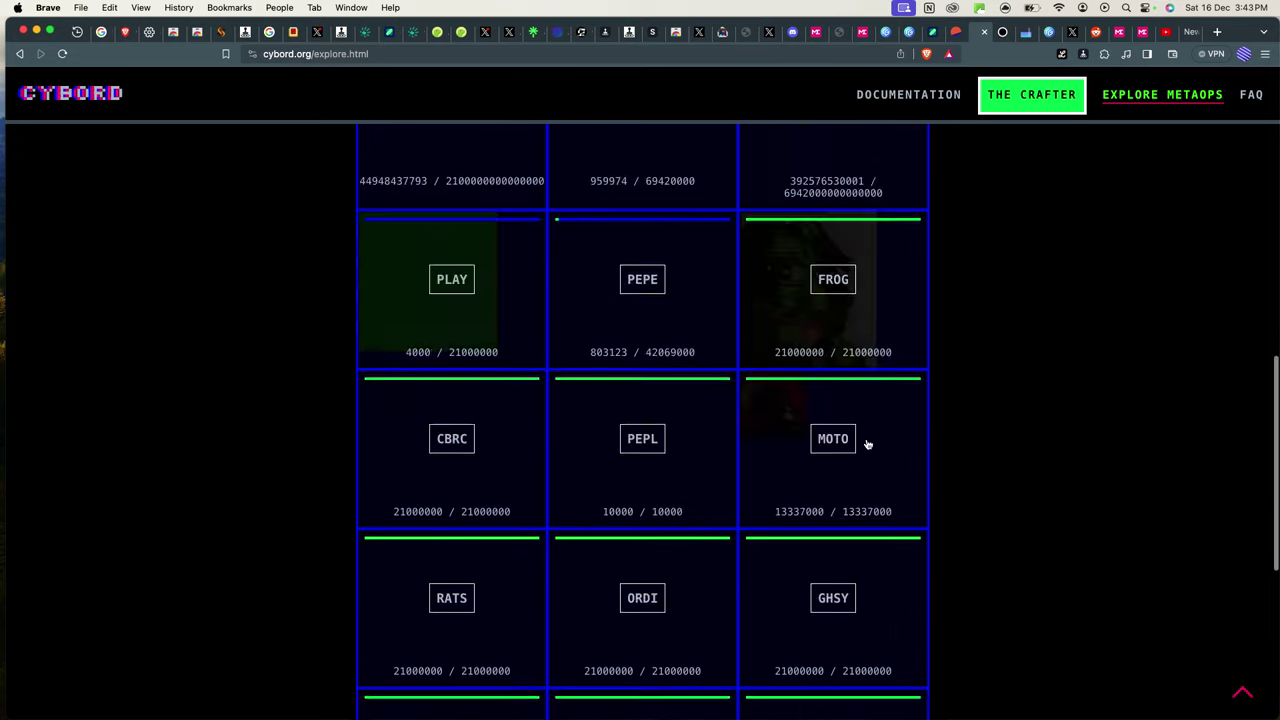
scroll(866, 443, "up", 13)
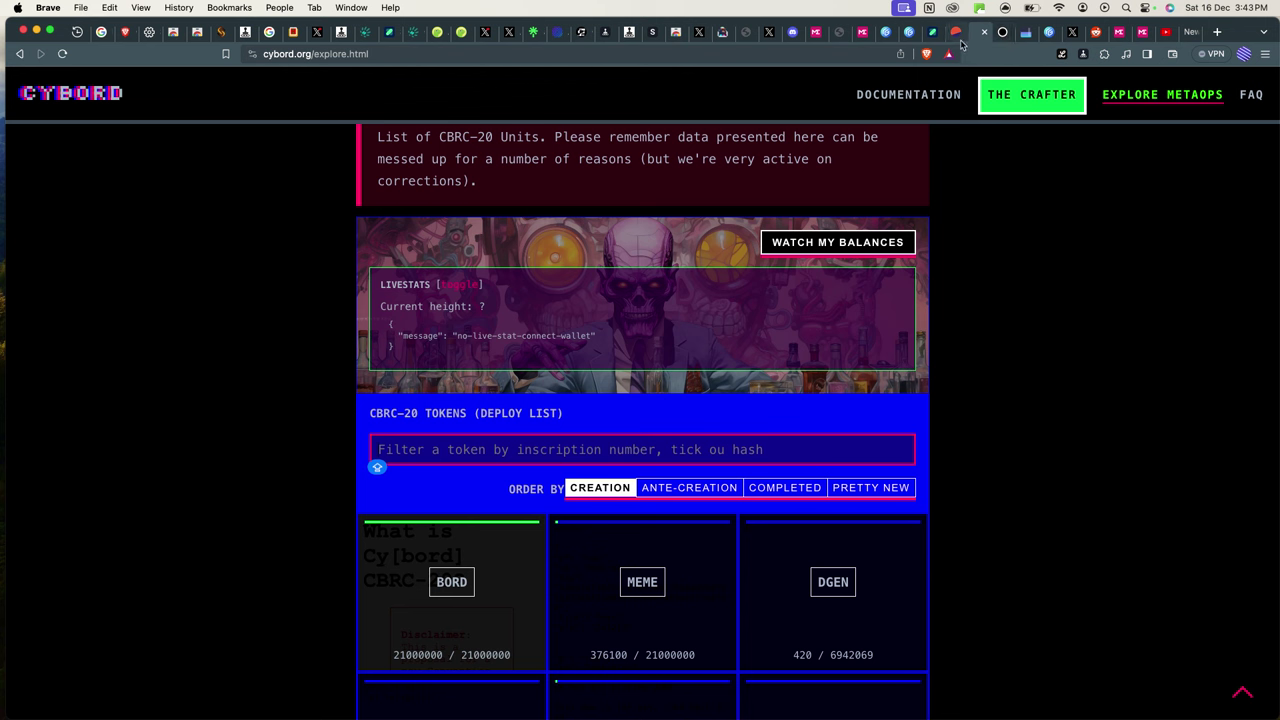
Return to The Crafter and paste the UniSat wallet's receive address into Reception Address.
left_click(1035, 112)
scroll(780, 463, "down", 3)
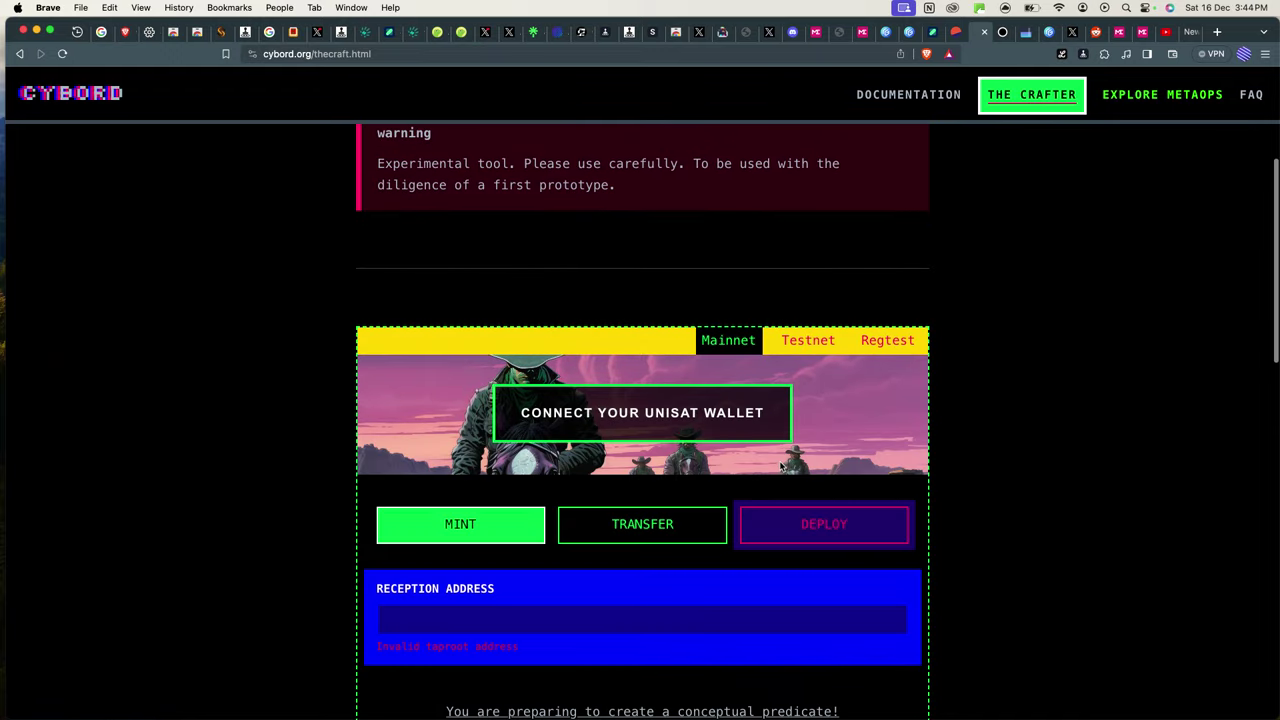
scroll(780, 466, "down", 2)
left_click(614, 509)
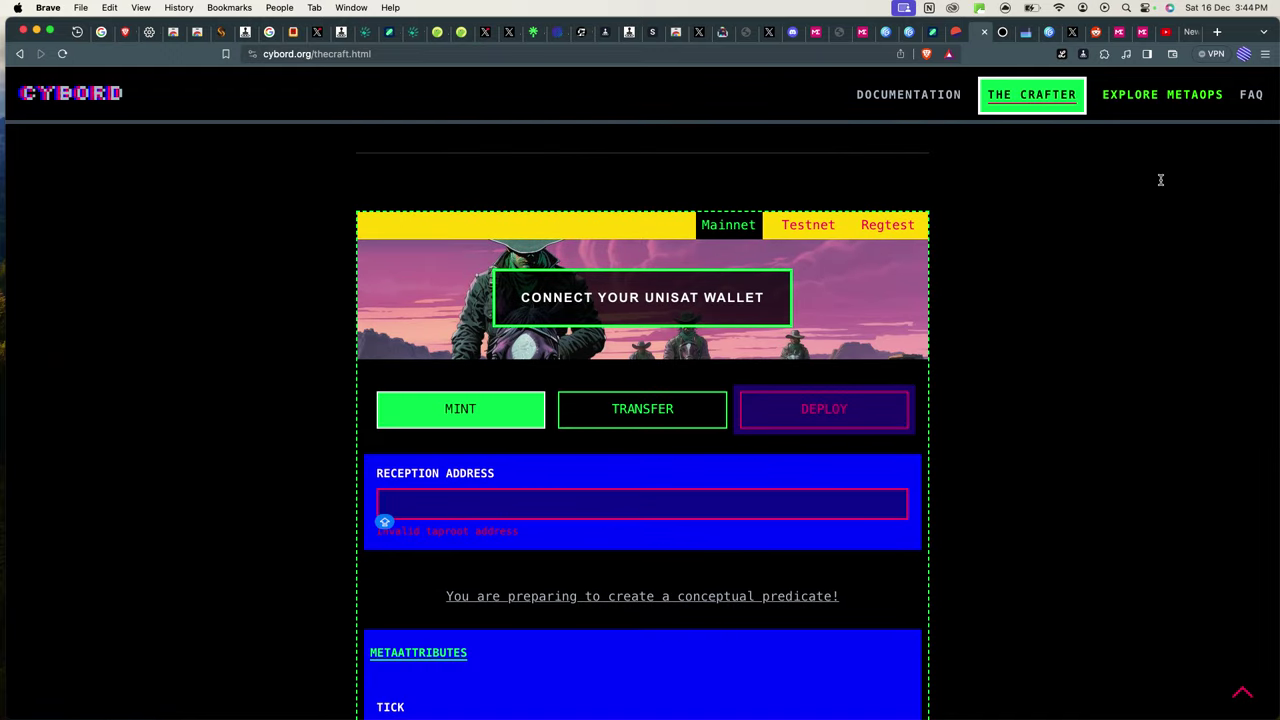
left_click(1104, 55)
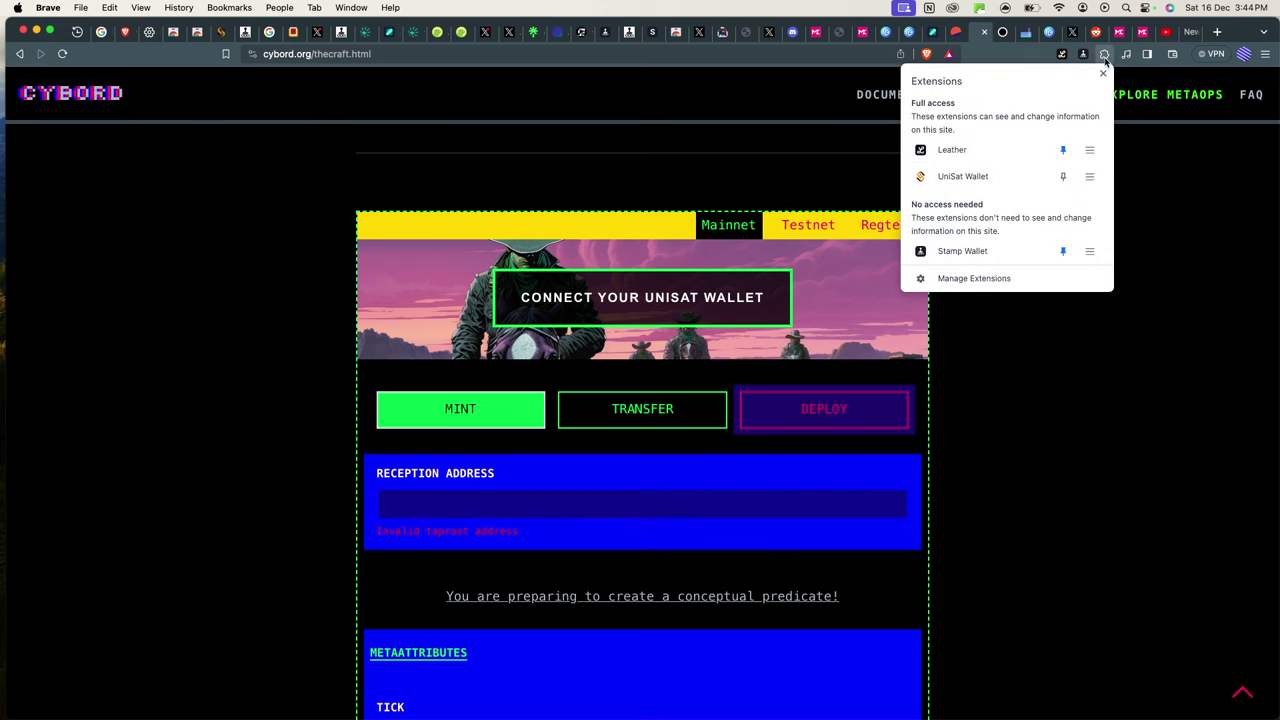
left_click(955, 175)
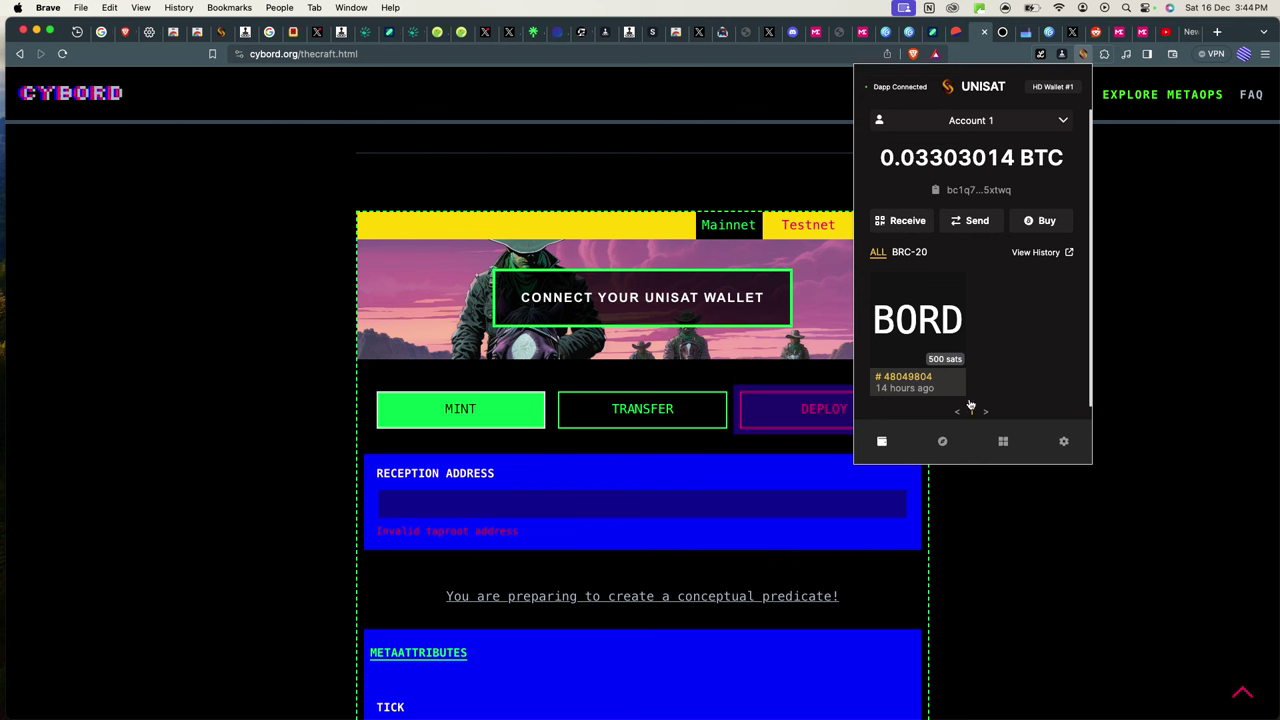
left_click(893, 219)
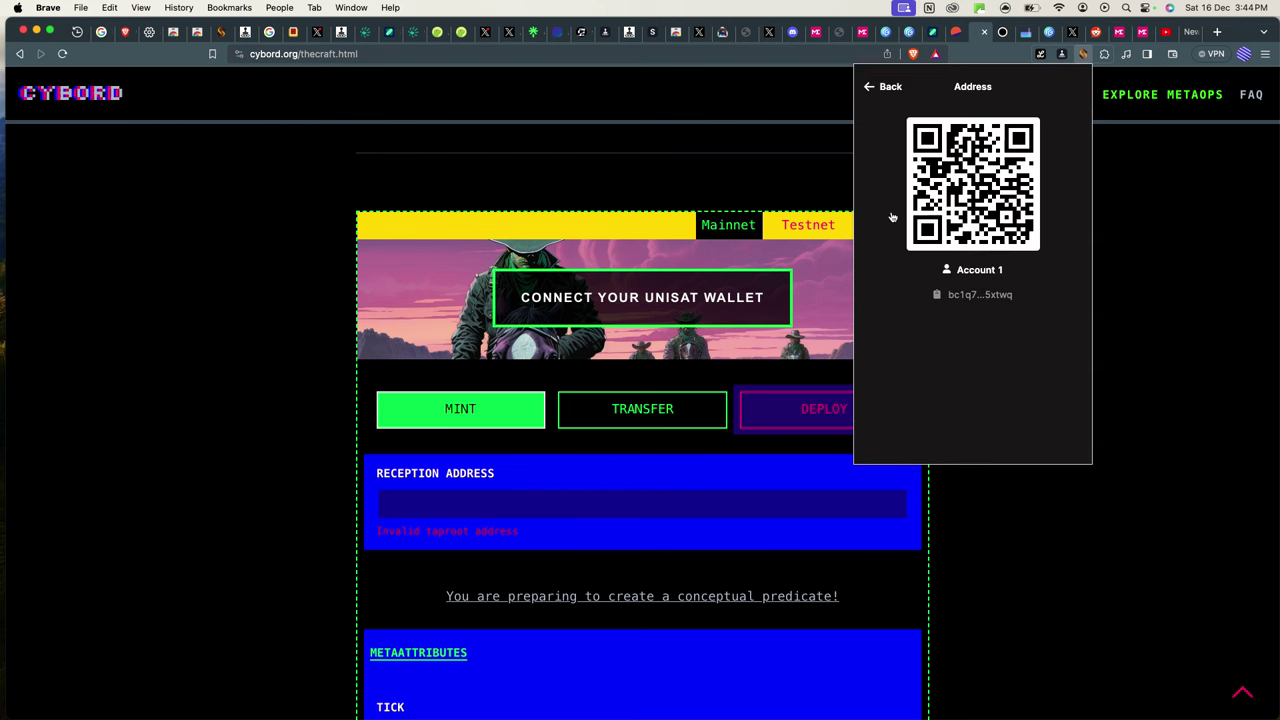
left_click(993, 295)
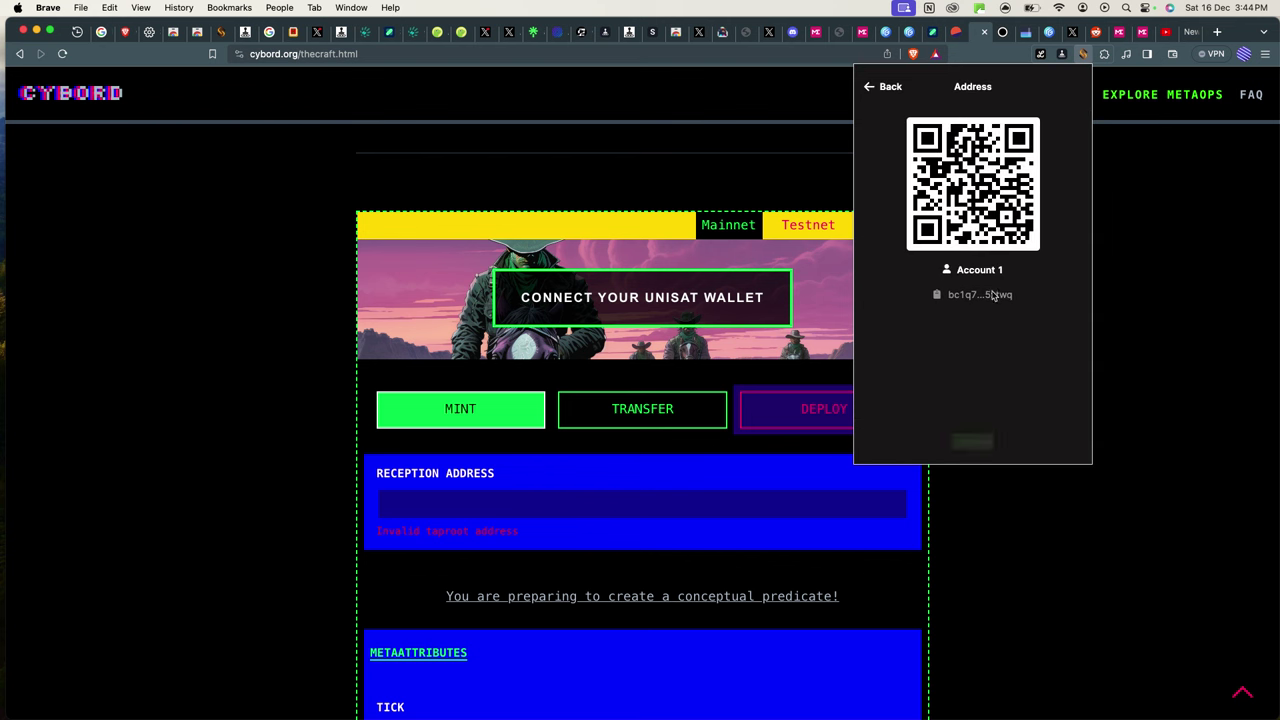
left_click(452, 508)
key("super+v")
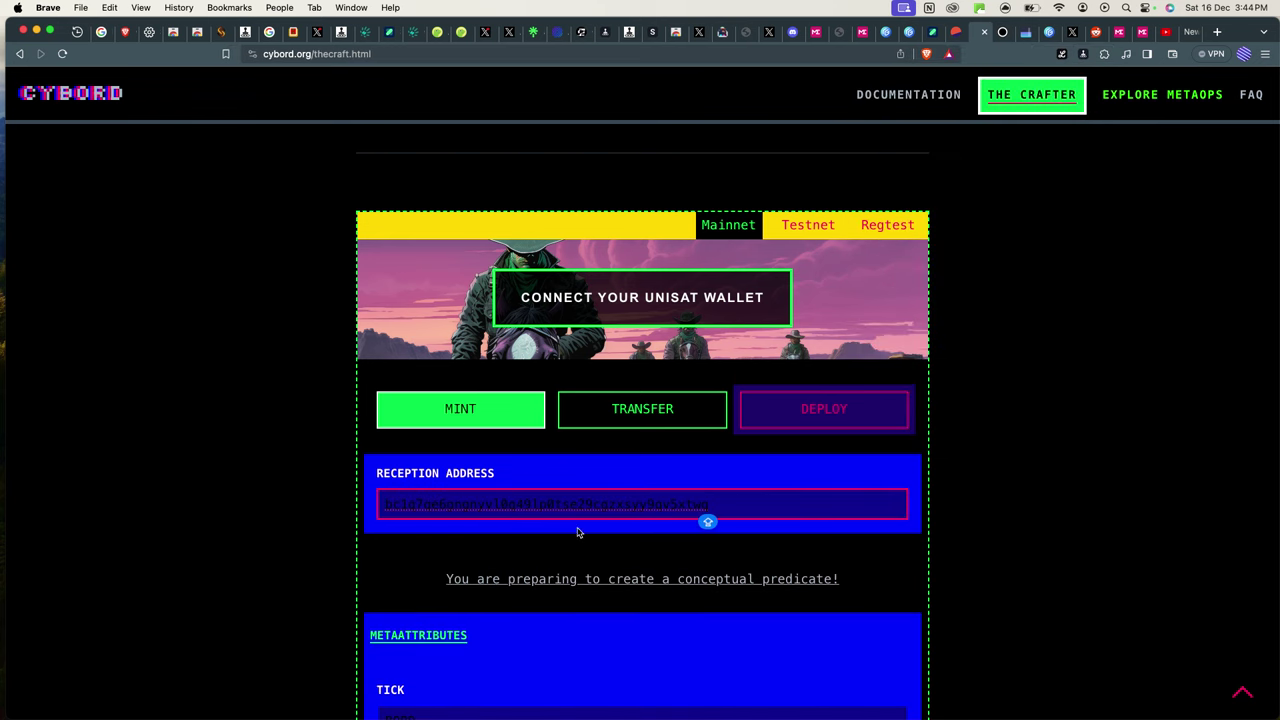
Clear the BORD value from the TICK field and move on to AMT.
scroll(580, 531, "down", 5)
left_click(497, 503)
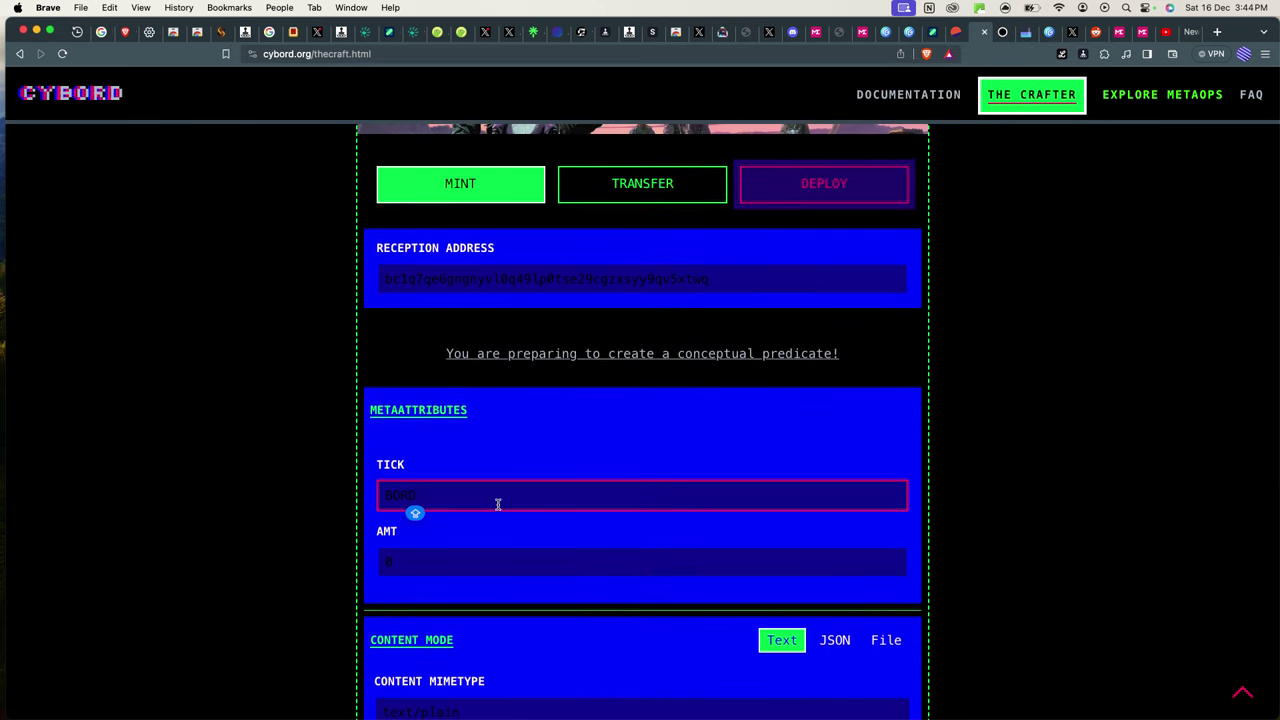
key("super+a")
key("BackSpace")
left_click(514, 566)
Dismiss Discord's New Audio Device prompt with Don't Switch and scroll the #tutorials channel.
scroll(515, 571, "down", 1)
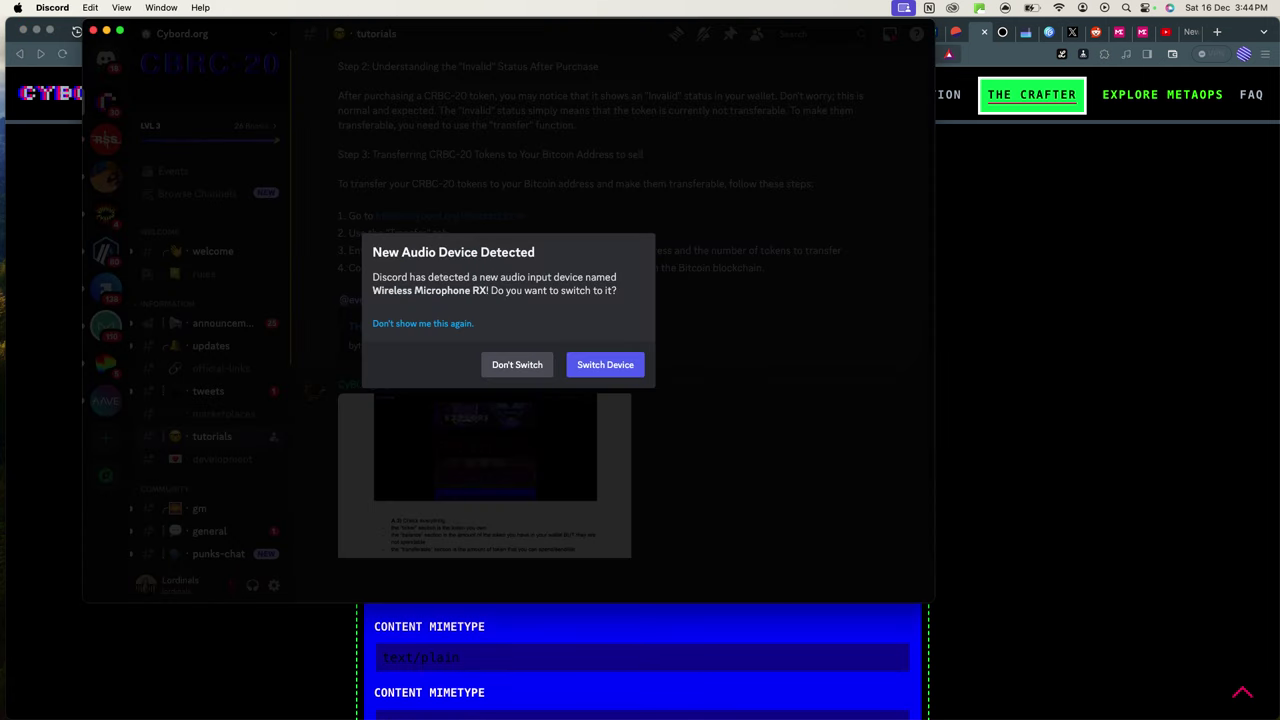
left_click(517, 366)
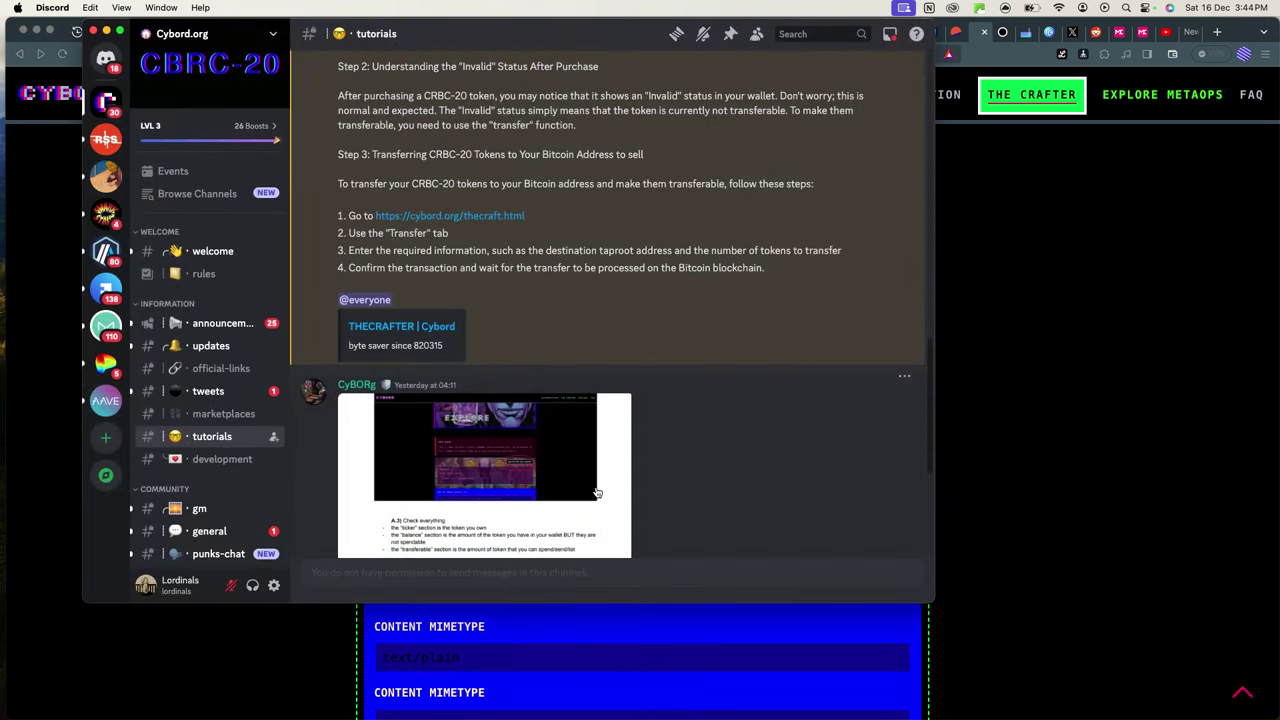
scroll(600, 480, "down", 6)
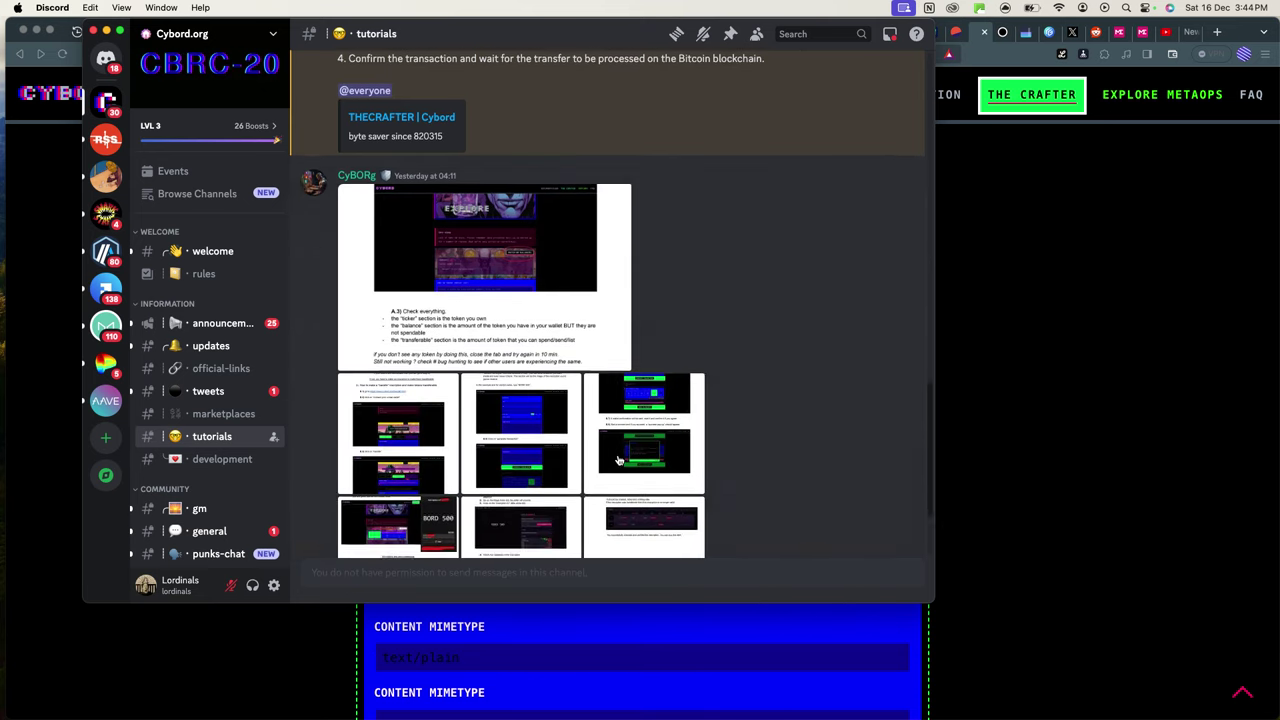
scroll(618, 460, "up", 15)
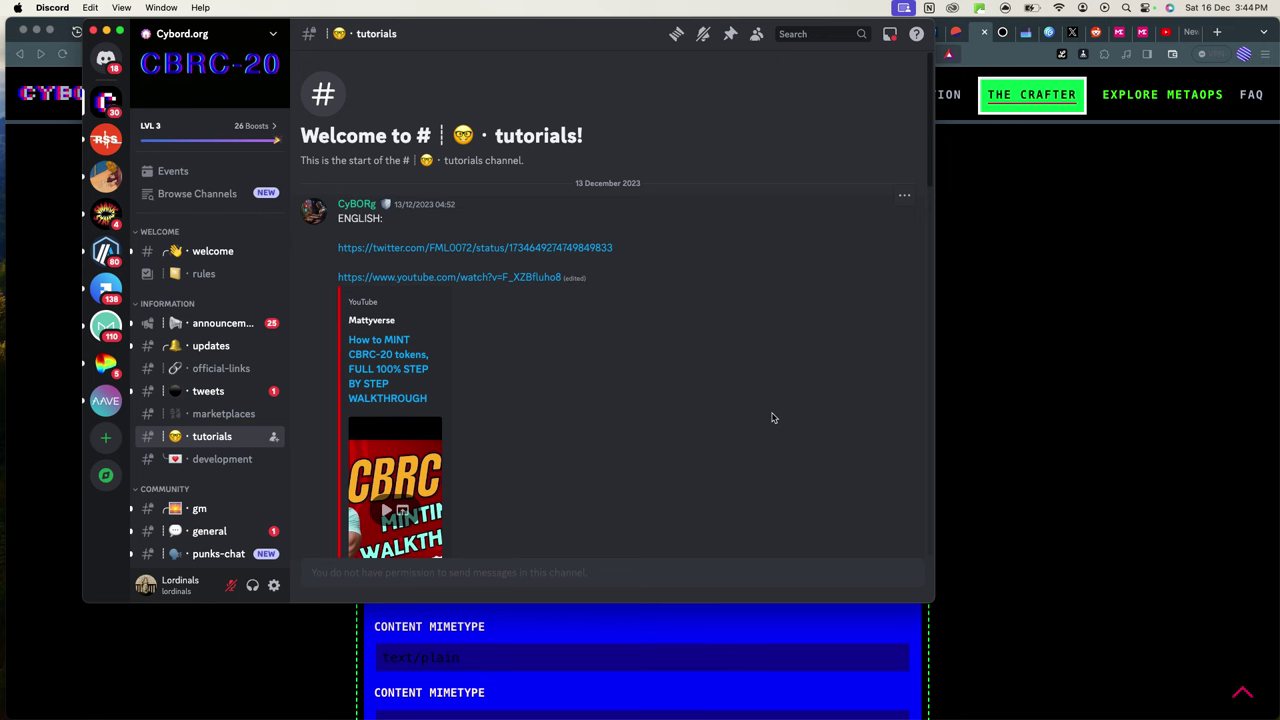
Bring the browser forward on the Dune tab and review $HODL at 45.93% and $BORD at 124.30%.
left_click(1123, 372)
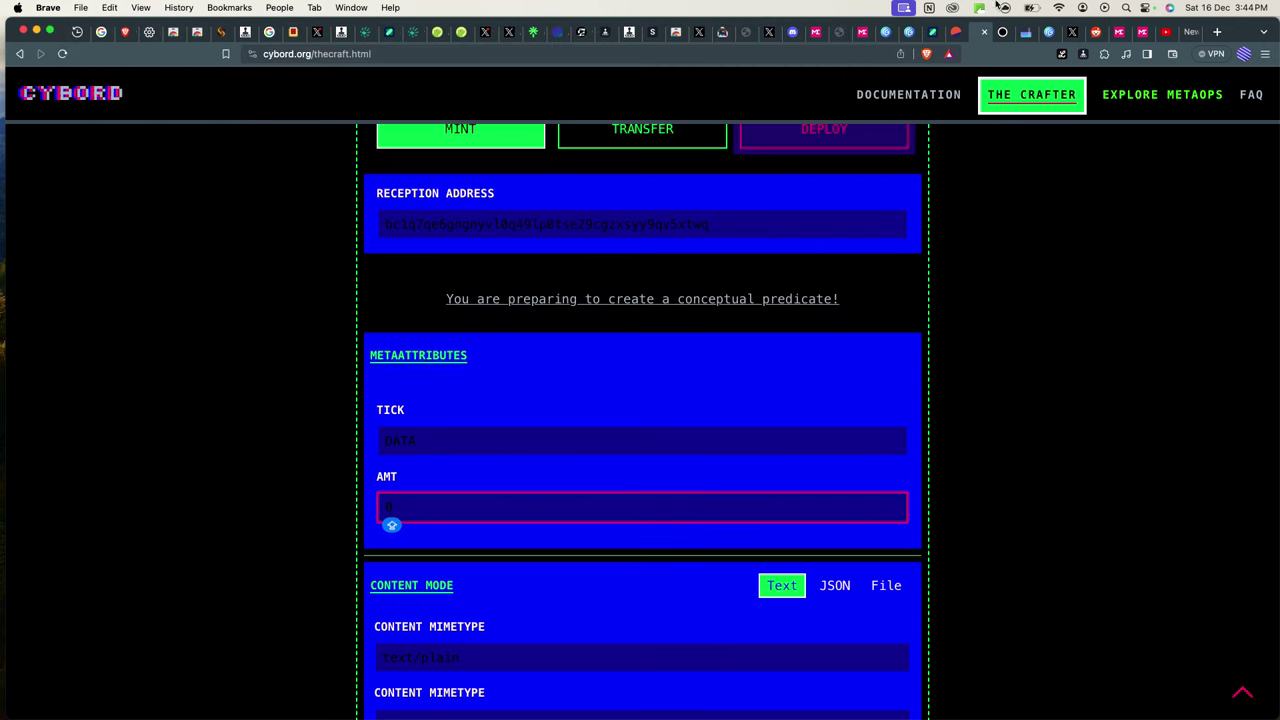
key("ctrl+shift+Tab")
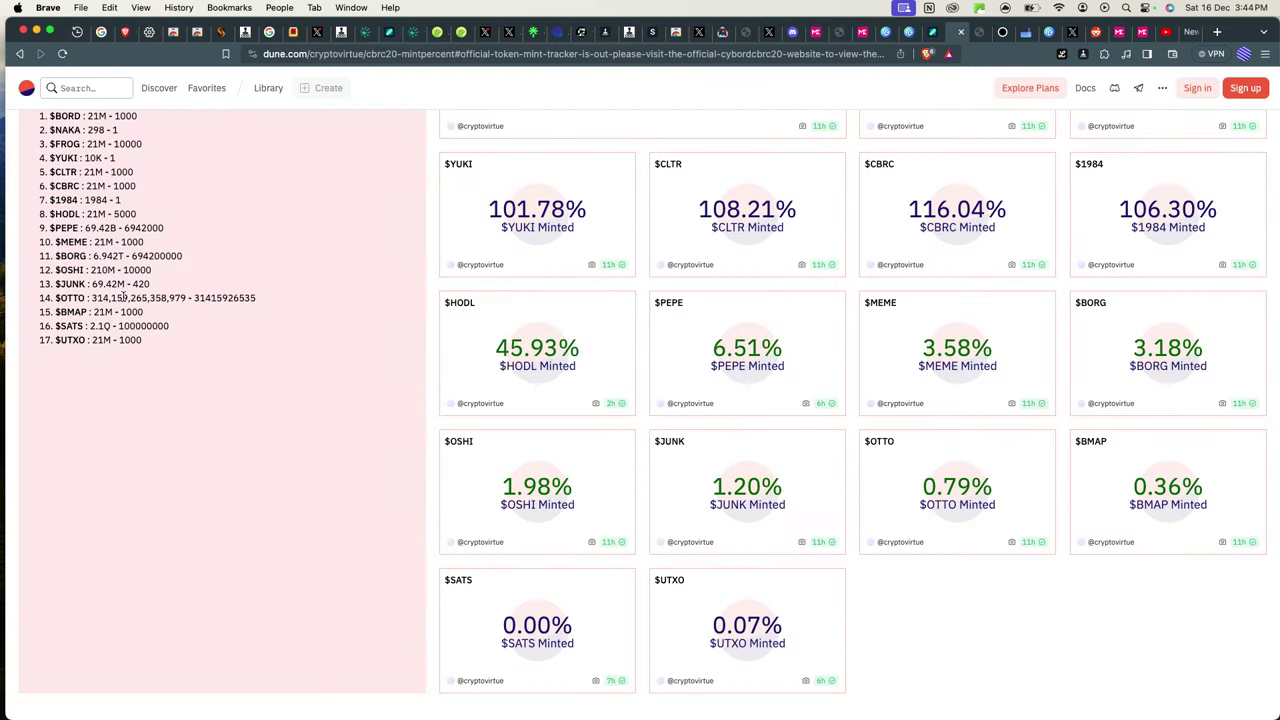
scroll(122, 297, "up", 2)
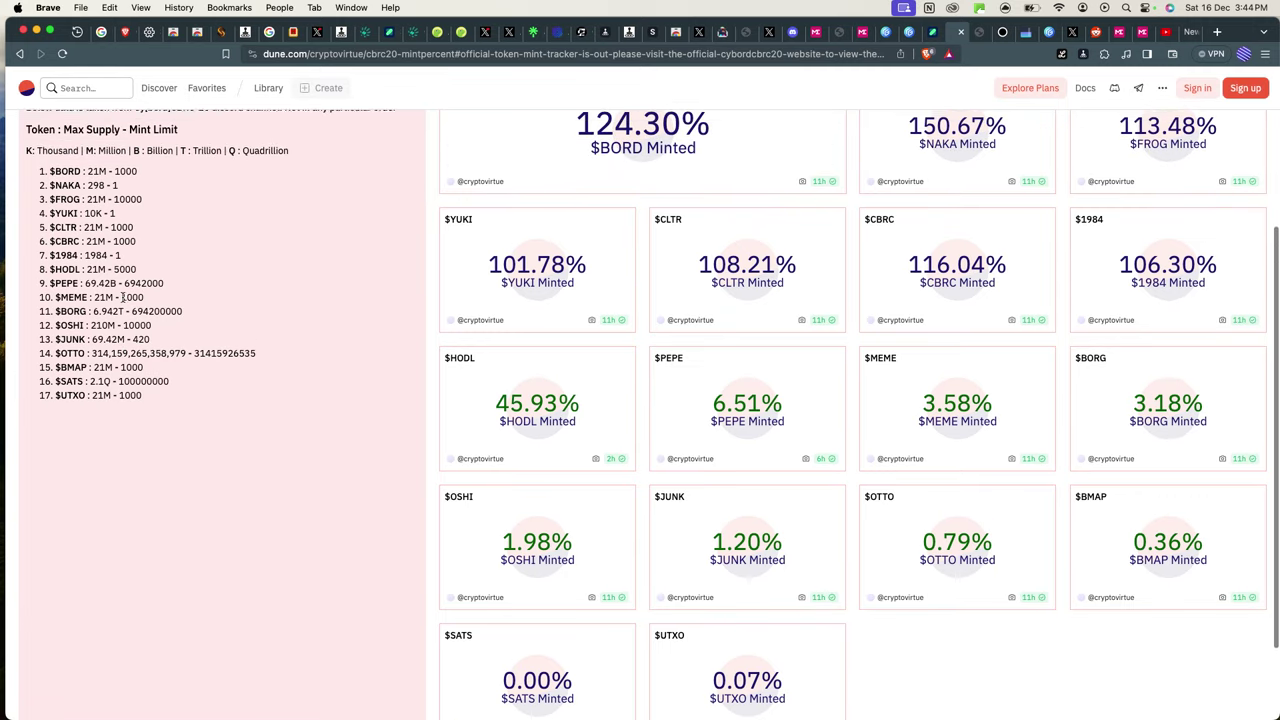
scroll(122, 297, "up", 1)
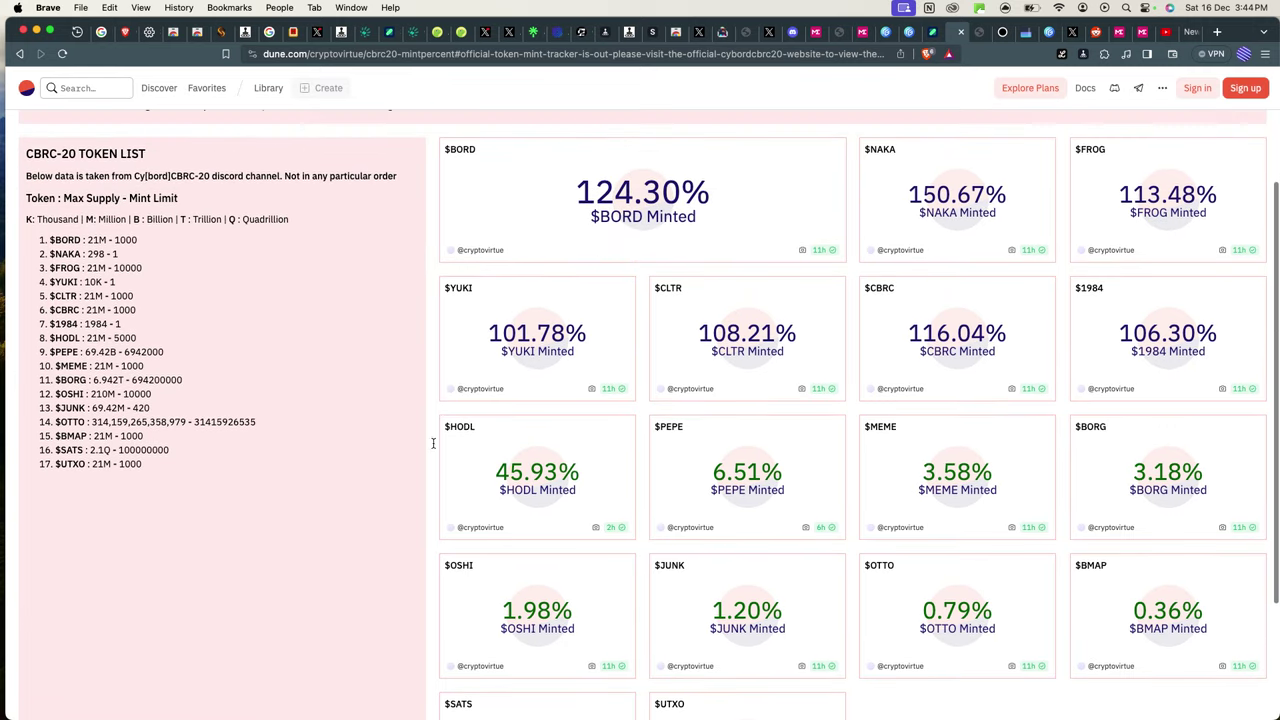
scroll(473, 477, "down", 3)
scroll(473, 477, "up", 1)
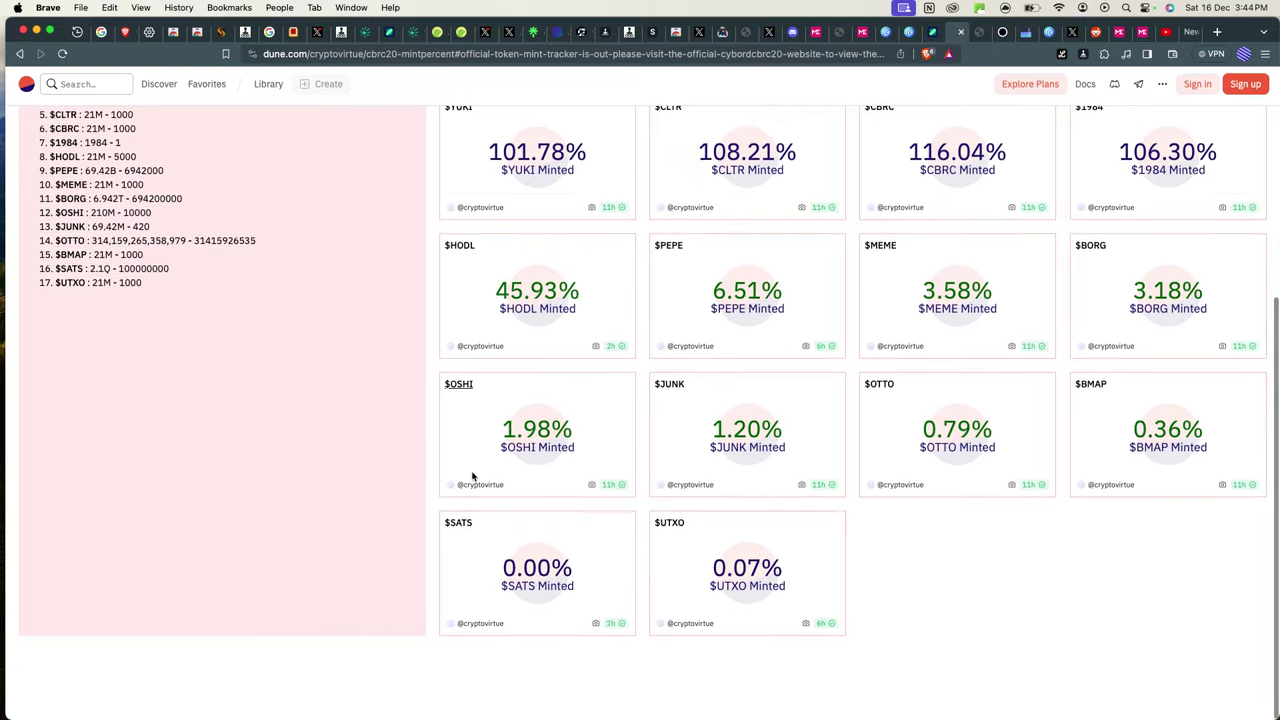
scroll(473, 477, "up", 1)
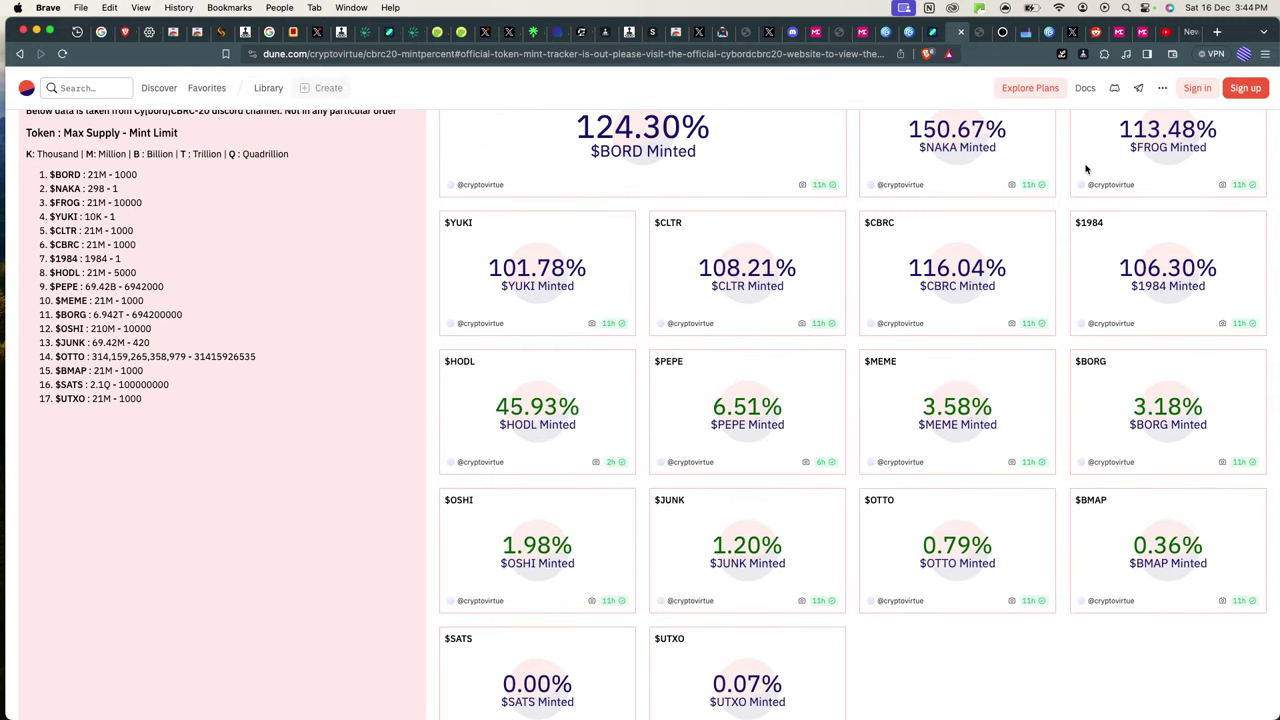
Cycle through the transfer validator, Magic Eden and Explore tabs, then return to The Crafter.
left_click(838, 33)
left_click(815, 32)
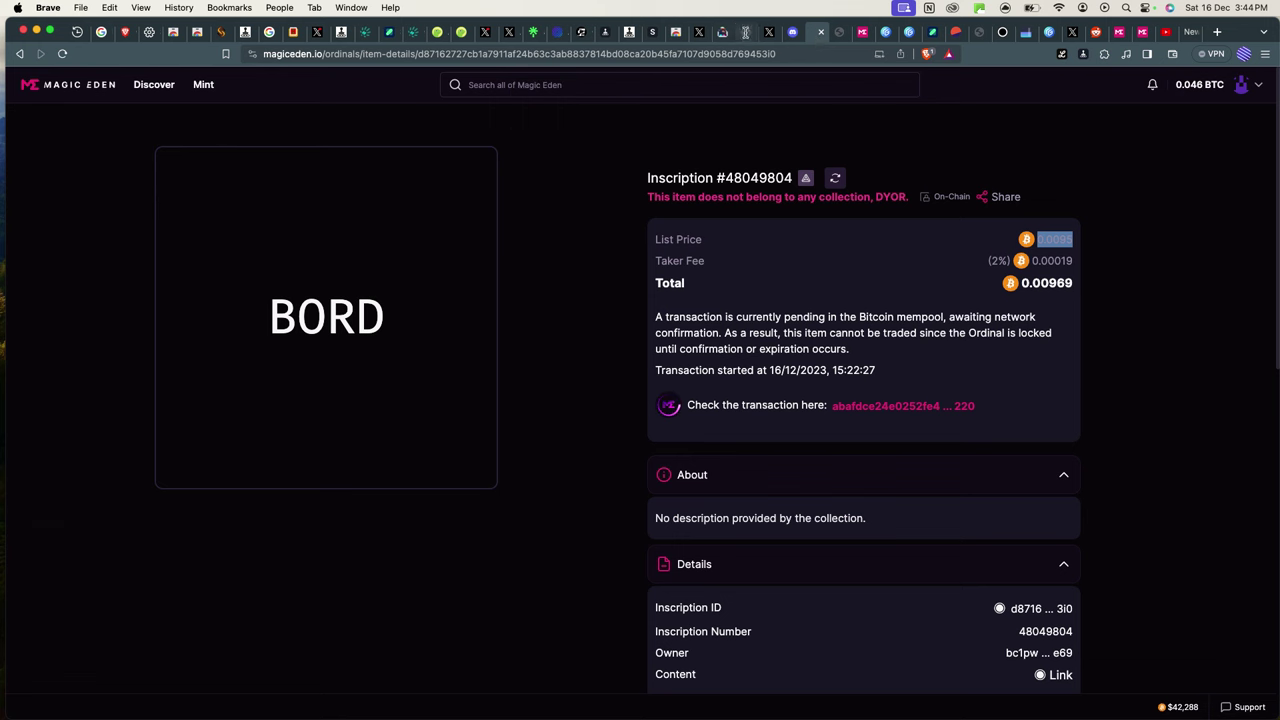
left_click(748, 33)
scroll(816, 168, "down", 5)
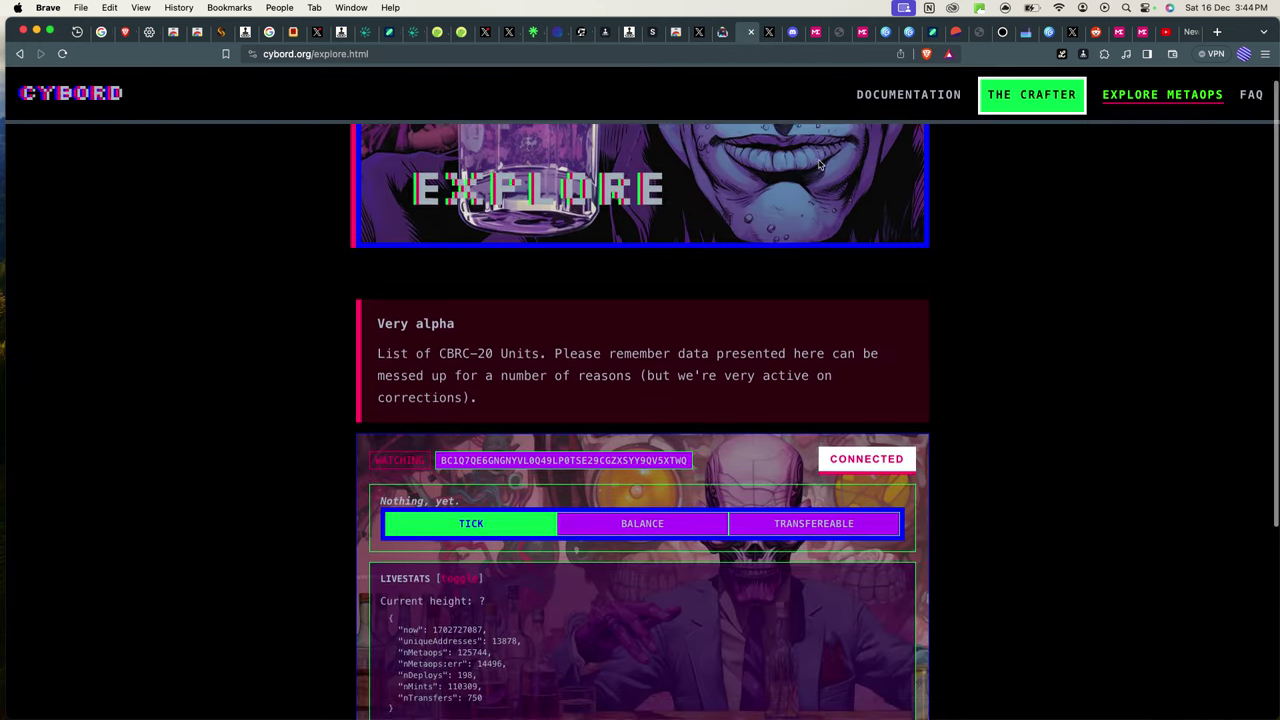
scroll(620, 90, "up", 5)
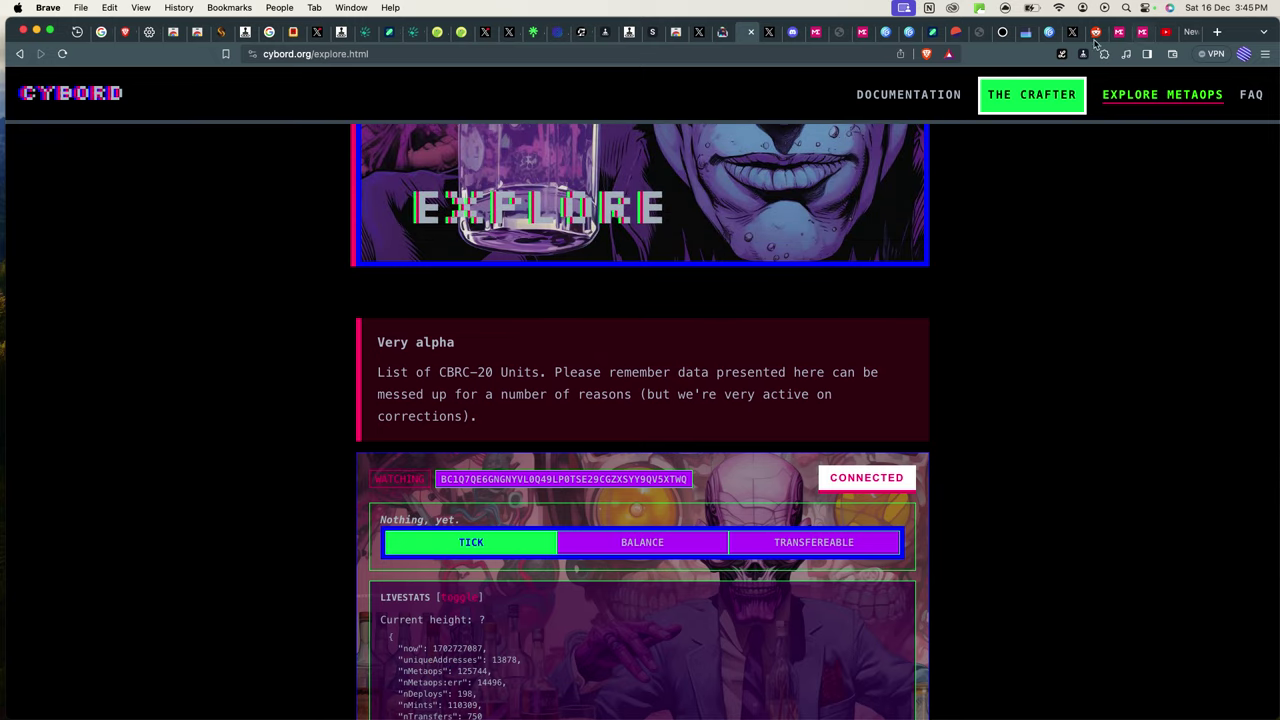
left_click(976, 34)
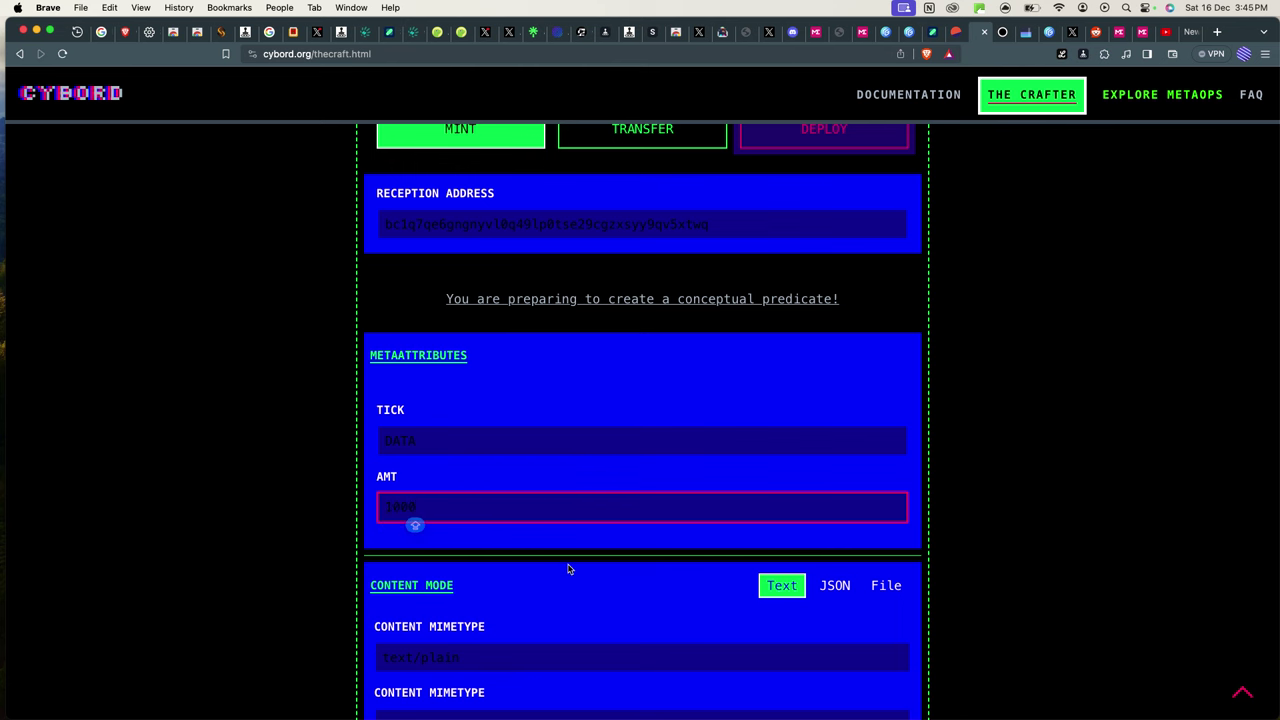
Edit the mint's text content, removing the stray character so it reads DATA.
scroll(569, 569, "down", 5)
left_click(441, 458)
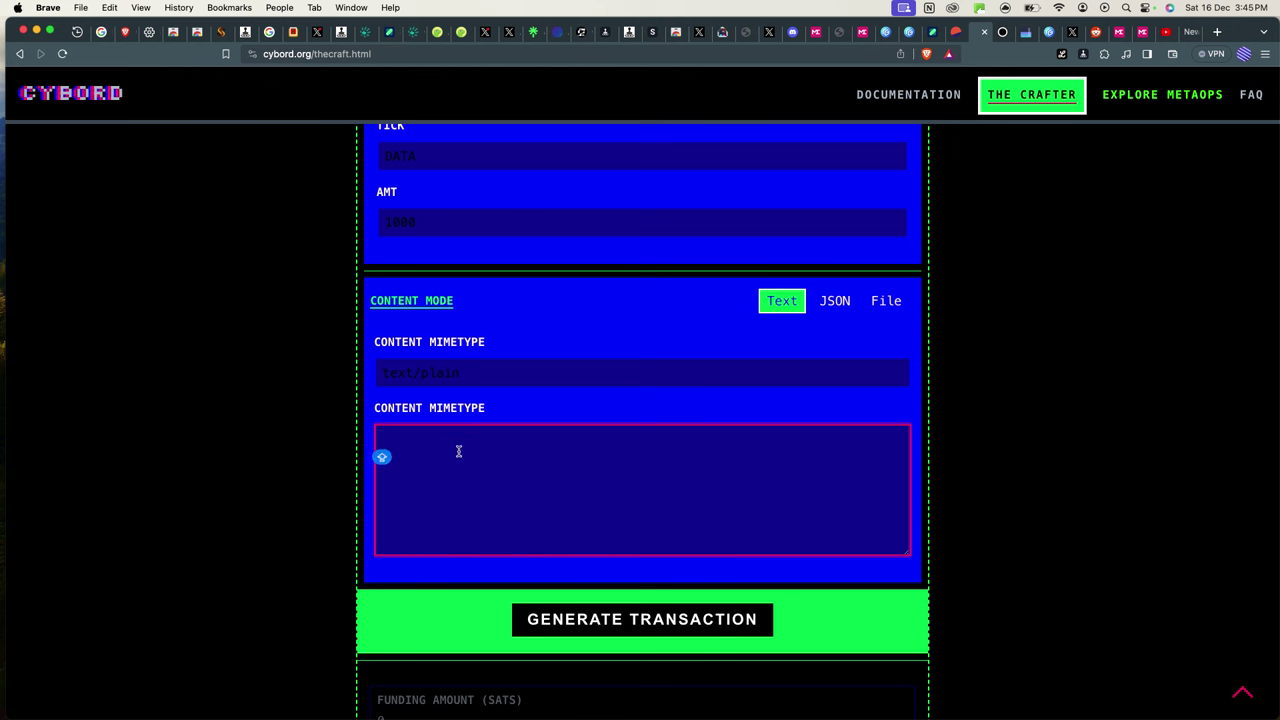
type("0")
key("BackSpace")
scroll(650, 460, "down", 5)
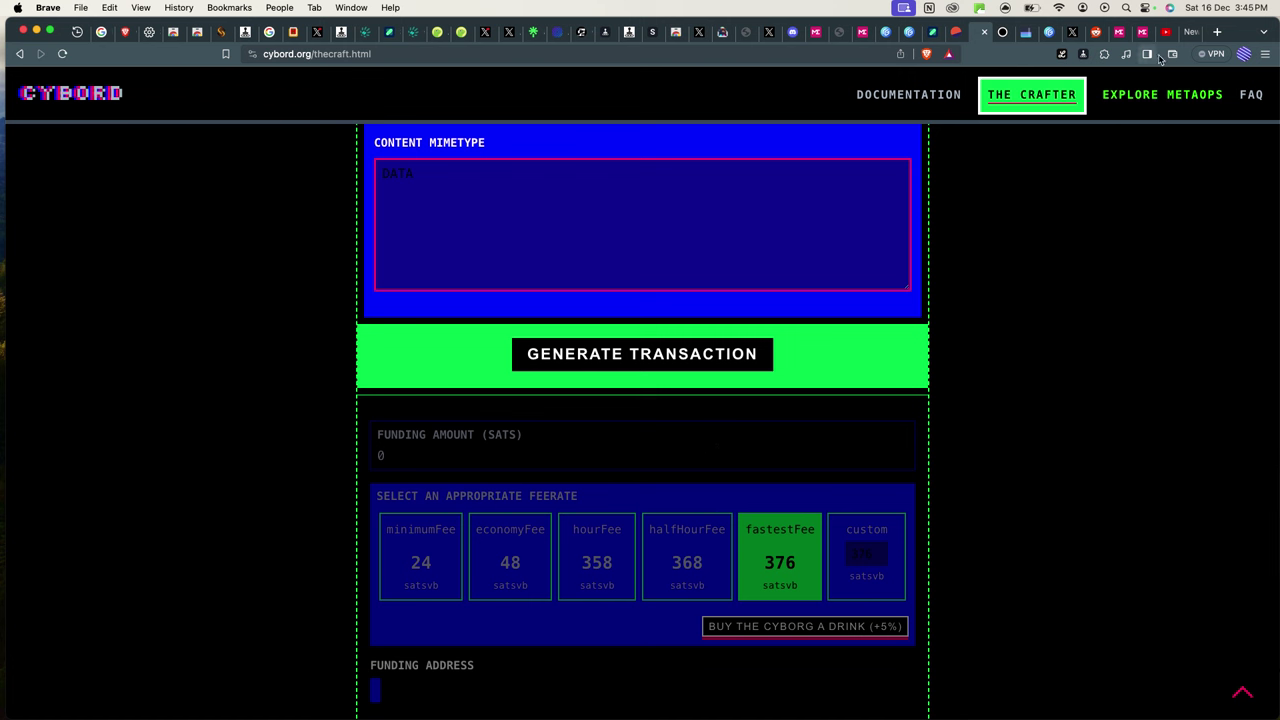
Check the BTC balance in the UniSat wallet, then review the DATA content.
left_click(1104, 54)
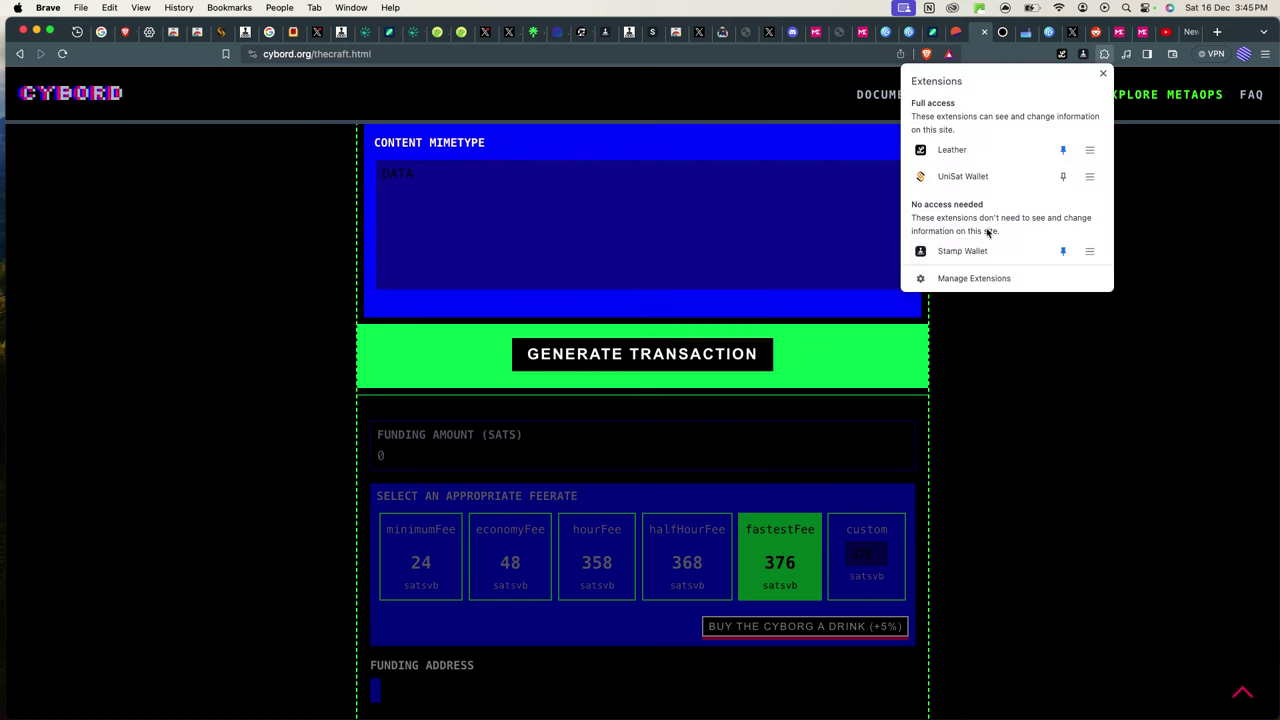
left_click(949, 178)
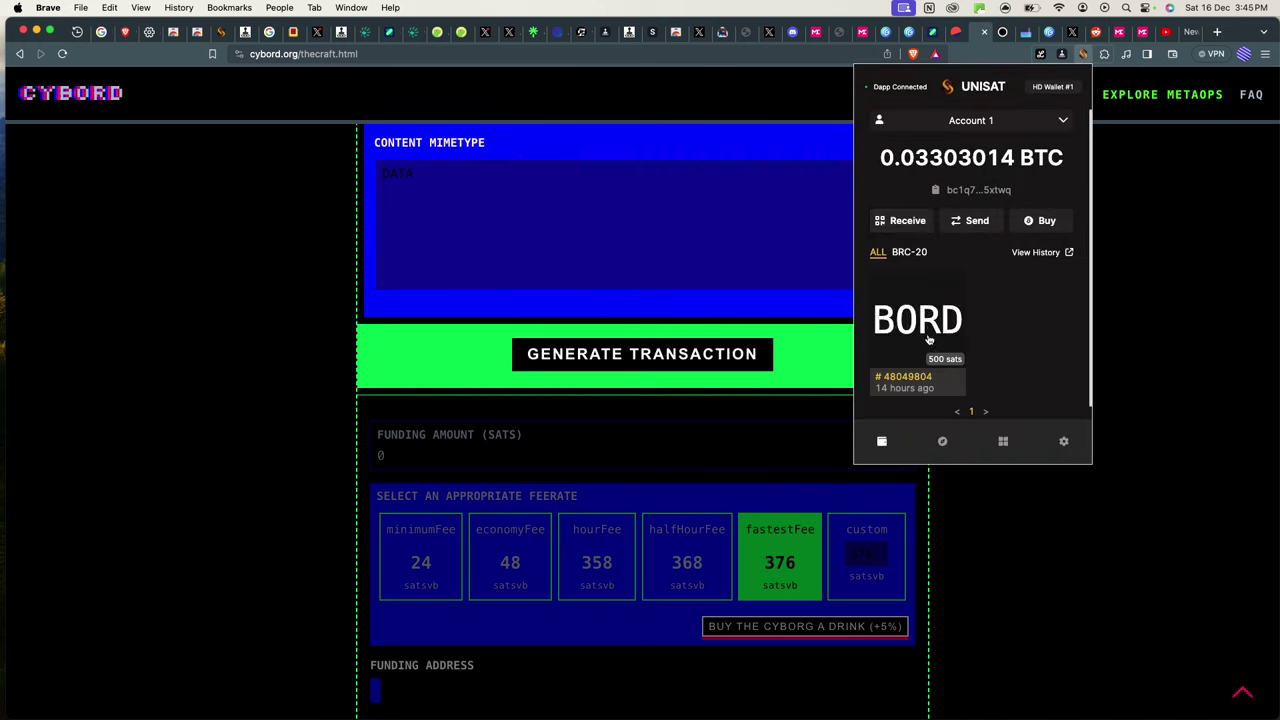
left_click(480, 250)
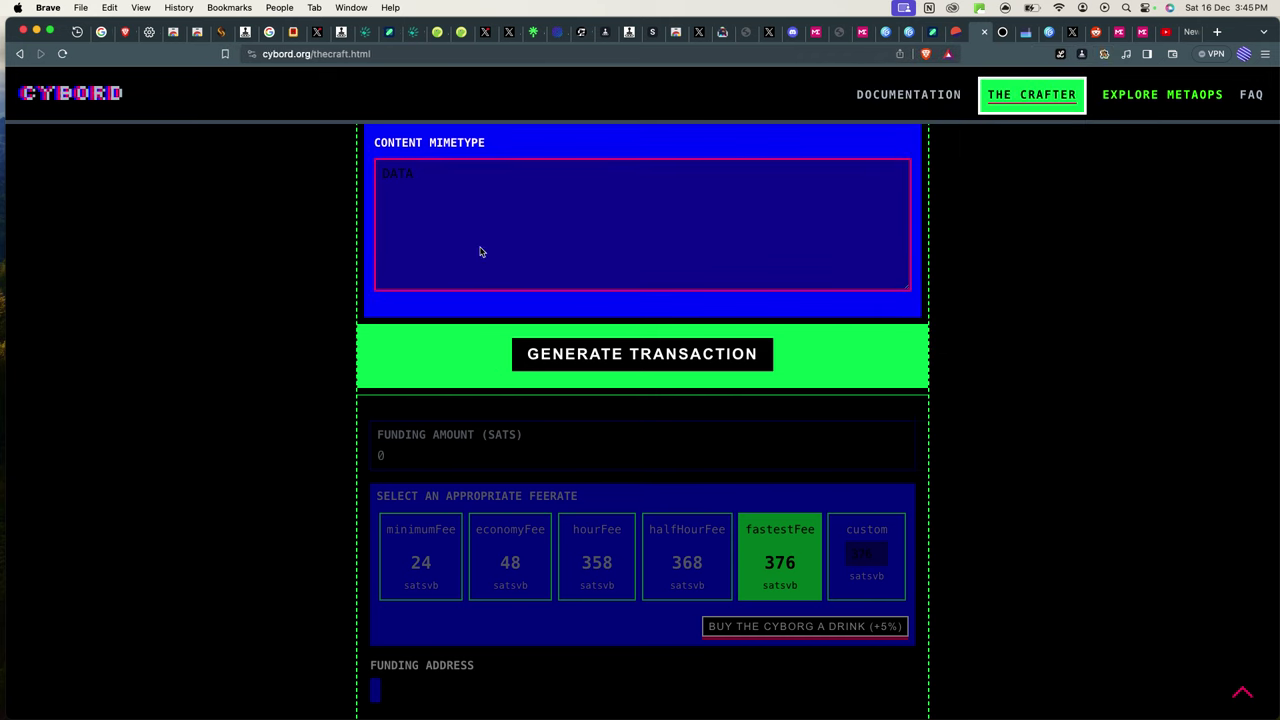
scroll(430, 200, "up", 3)
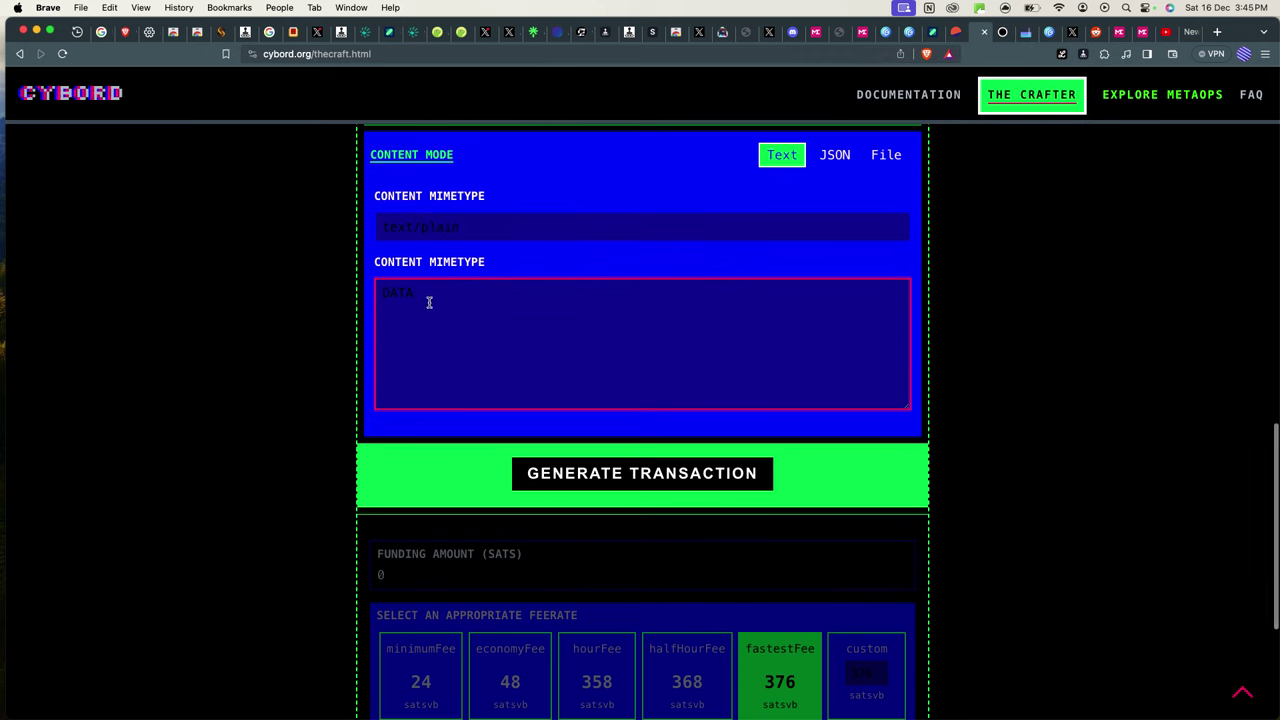
left_click_drag(422, 287, 363, 286)
left_click(565, 338)
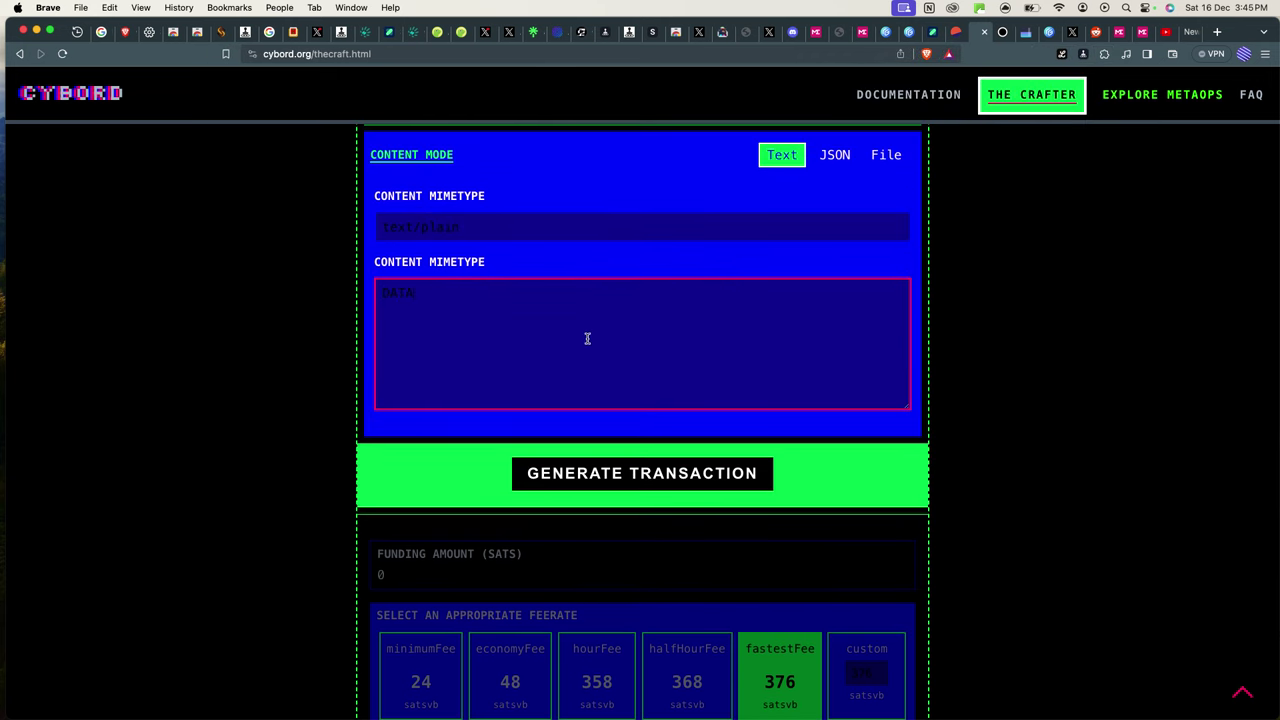
Generate the DATA mint transaction and view its 77204-sat funding amount at 376 sat/vB.
left_click(645, 474)
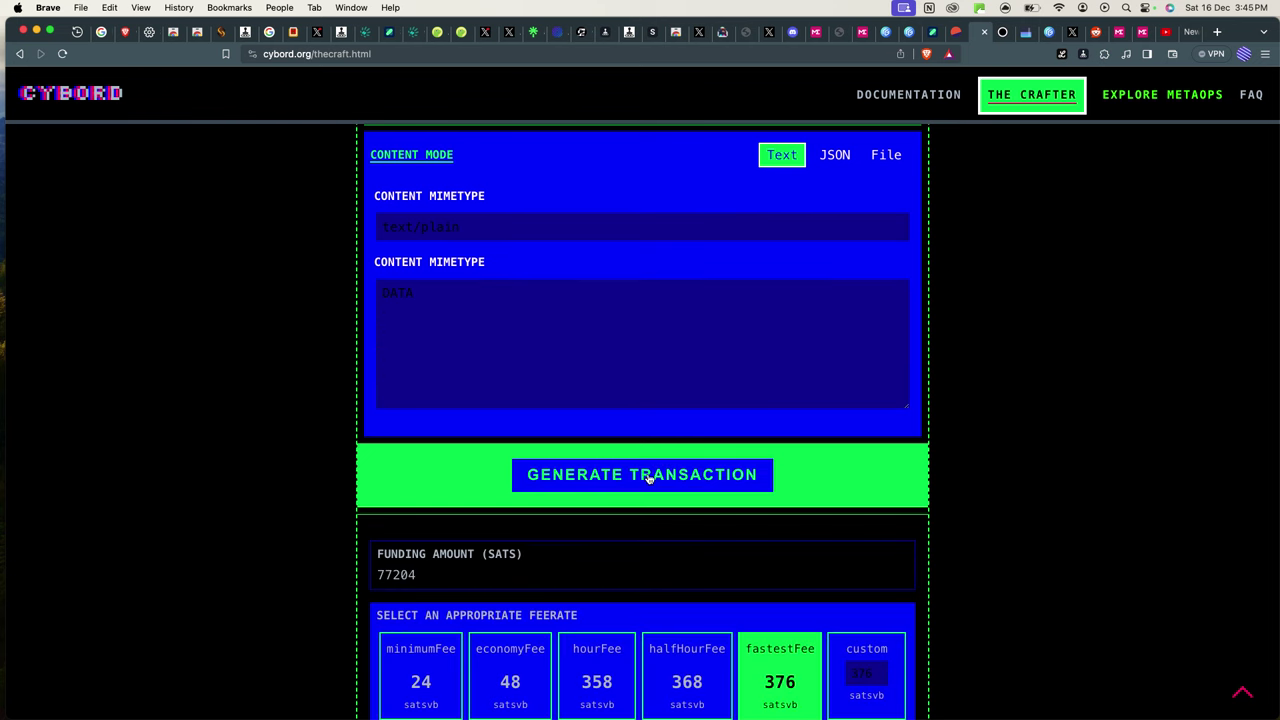
scroll(822, 466, "down", 2)
scroll(822, 466, "down", 4)
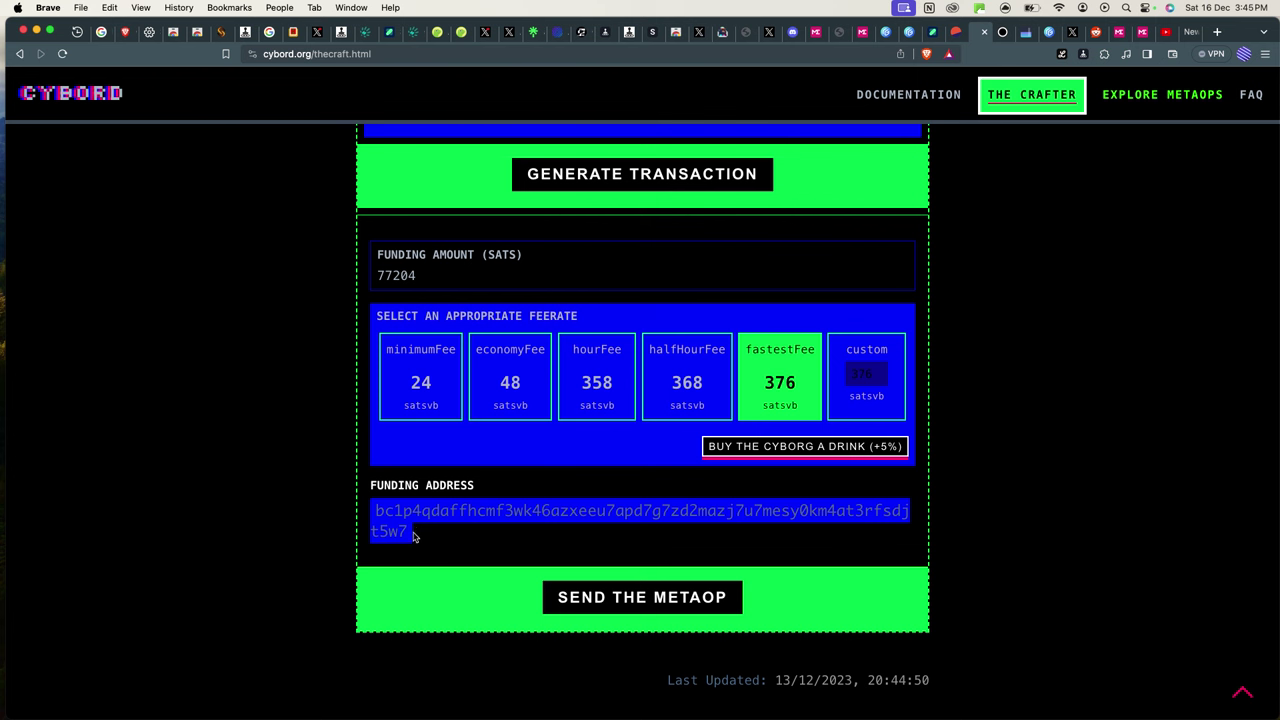
Copy the funding address and paste it as the recipient of a UniSat Send payment.
triple_click(358, 505)
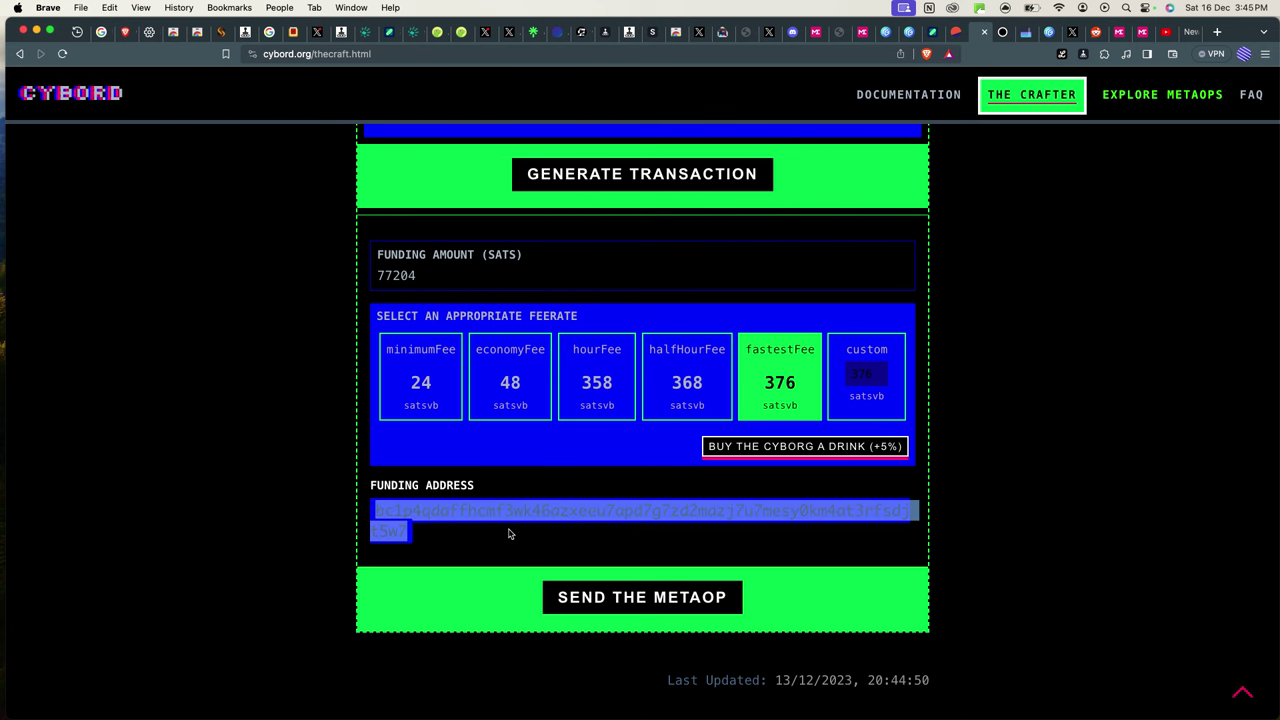
left_click(1104, 54)
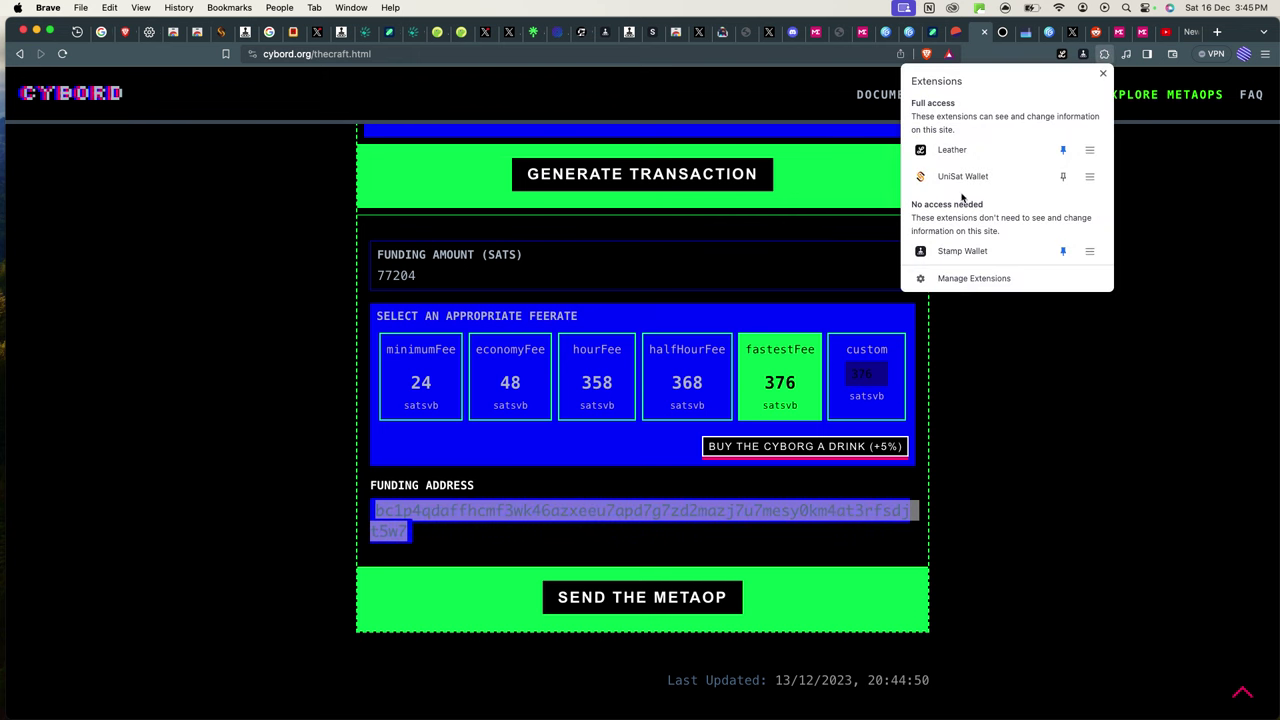
left_click(962, 176)
left_click(986, 221)
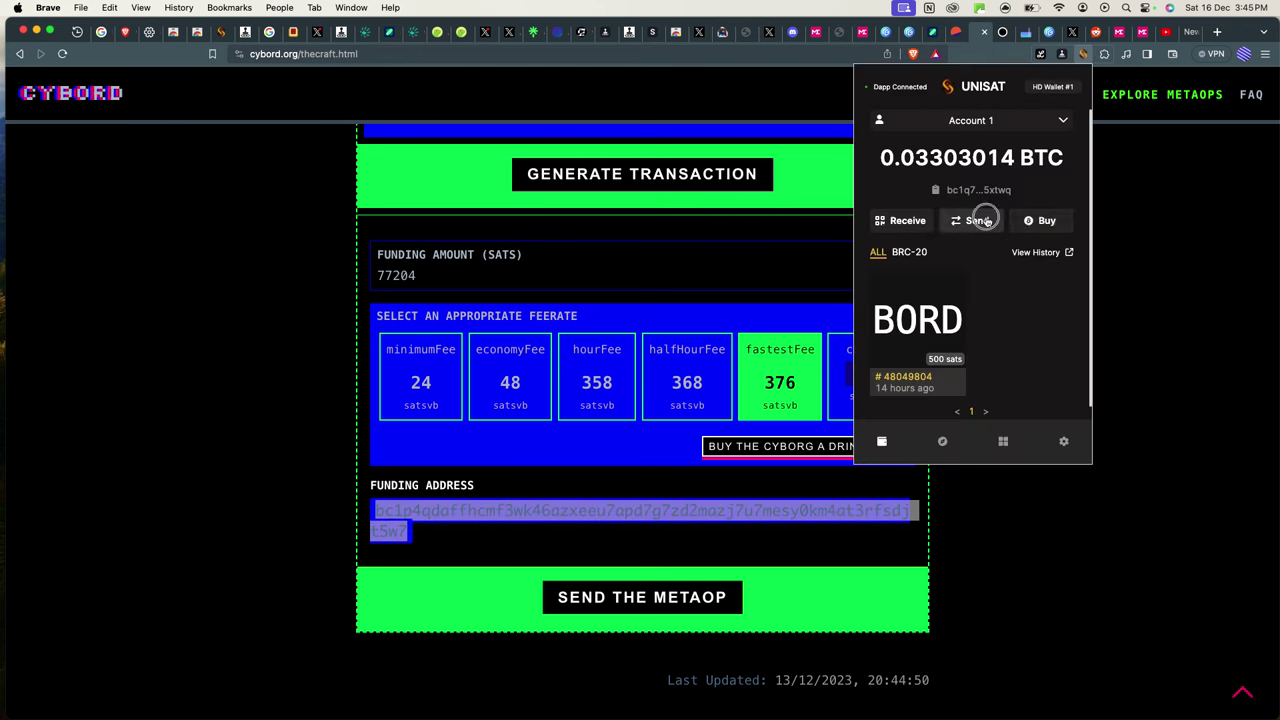
left_click(940, 197)
type("bc1p4qdaffhcmf3wk46azxeeu7qpd7g7zd2mazj7u7mesy0km4at3rfsdjt5w7")
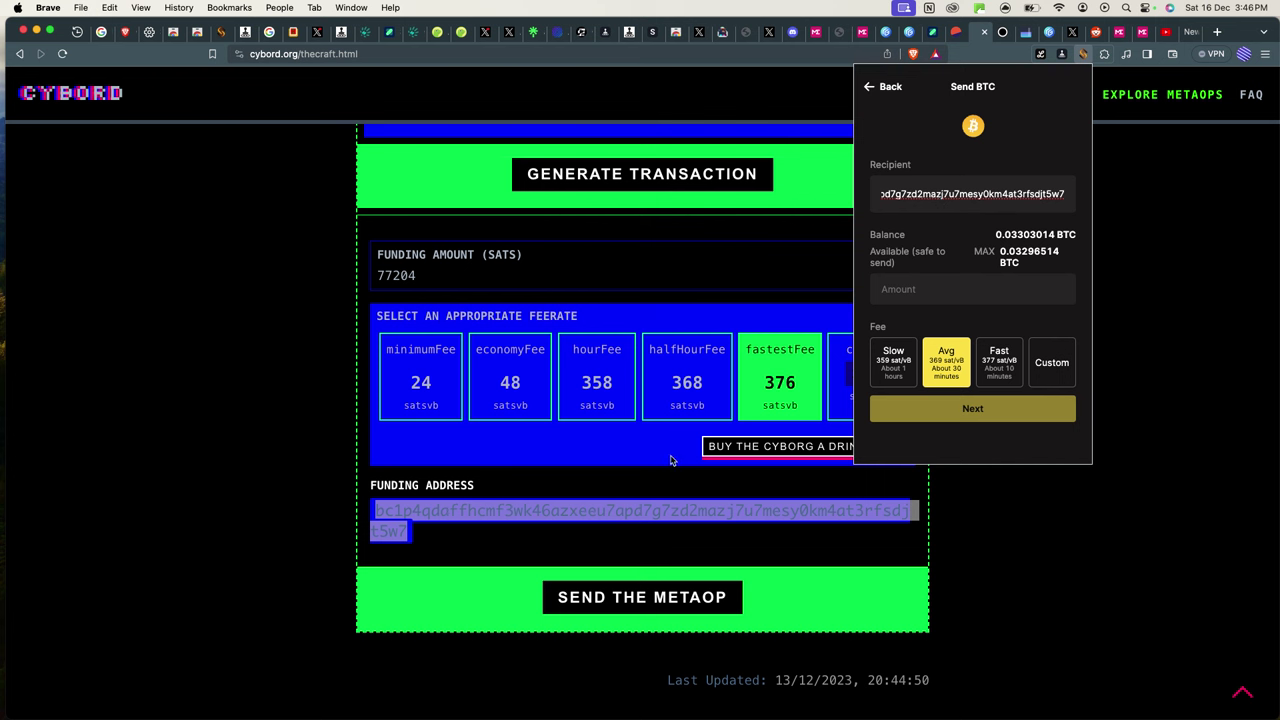
left_click(422, 276)
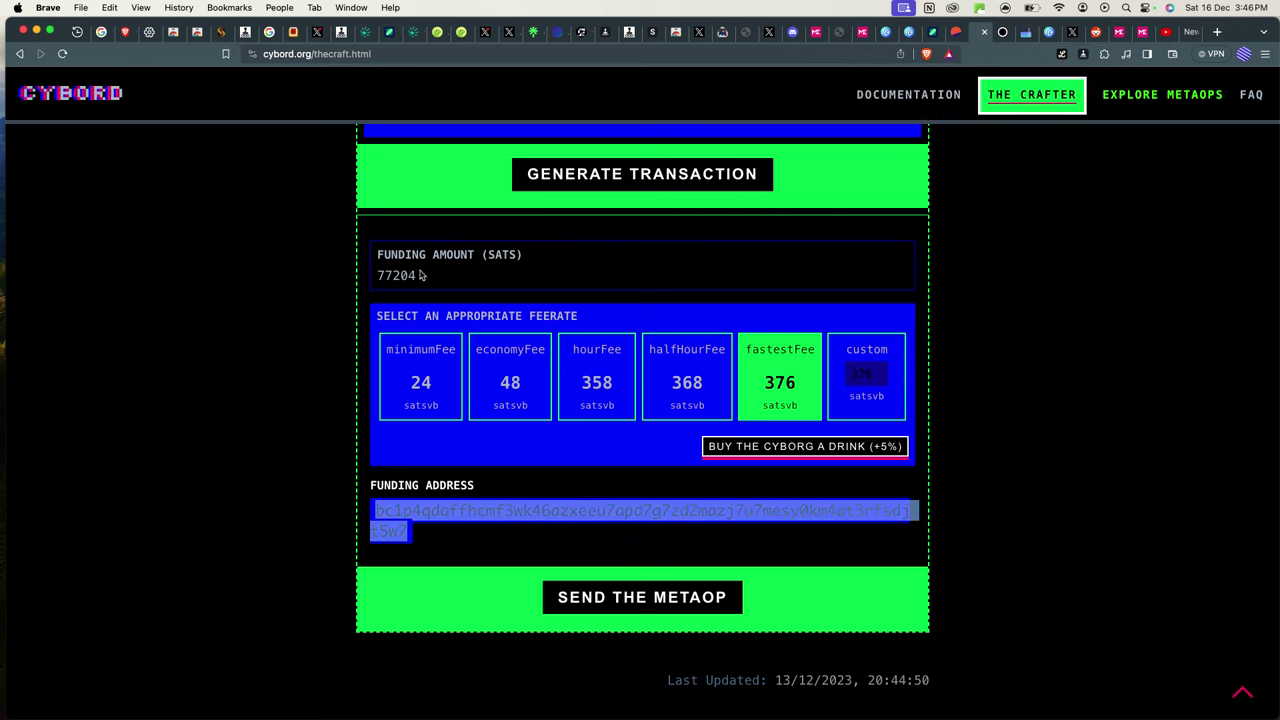
Copy the 77204 amount and start a new UniSat payment to the funding address, entering 77.
left_click_drag(420, 276, 368, 277)
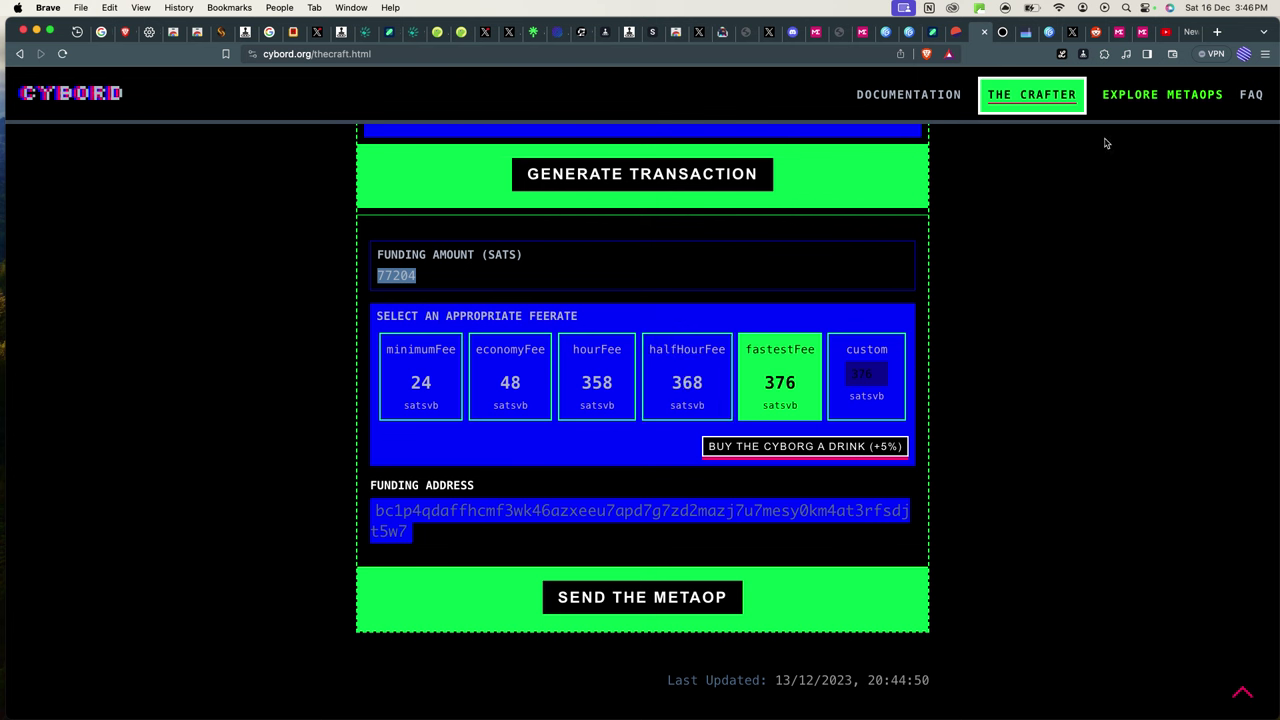
left_click(1104, 54)
left_click(989, 177)
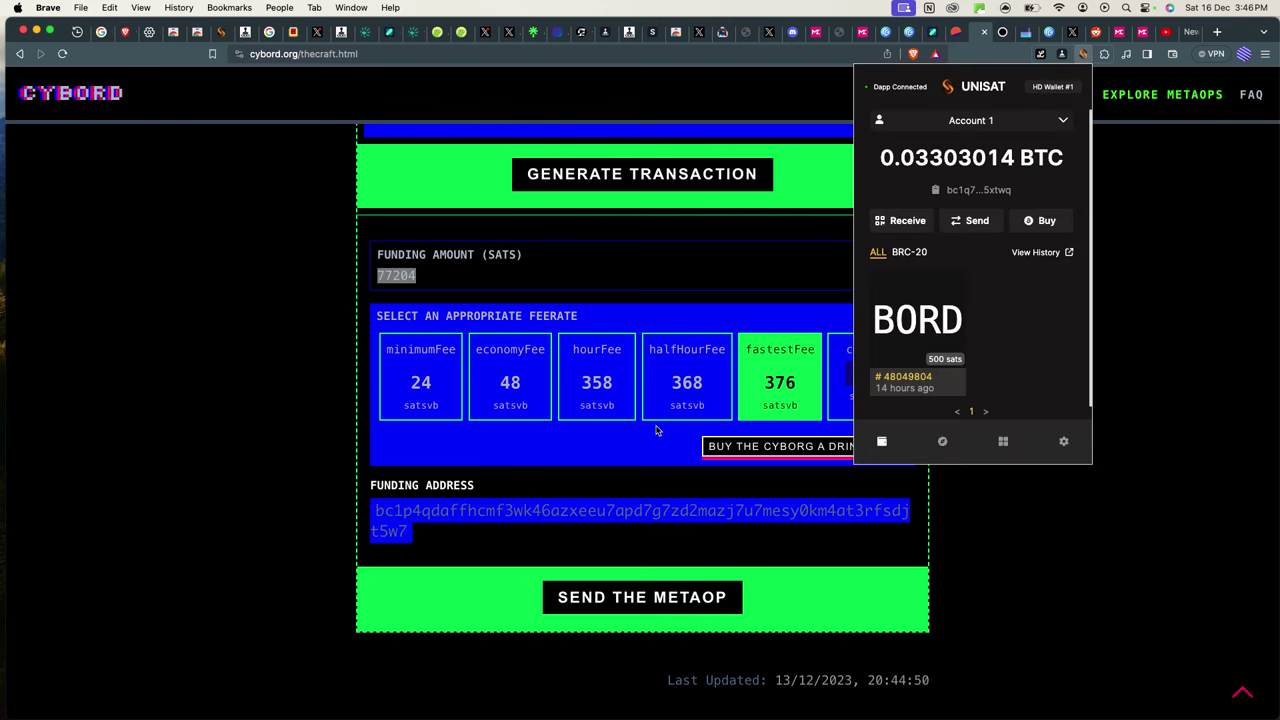
left_click(531, 517)
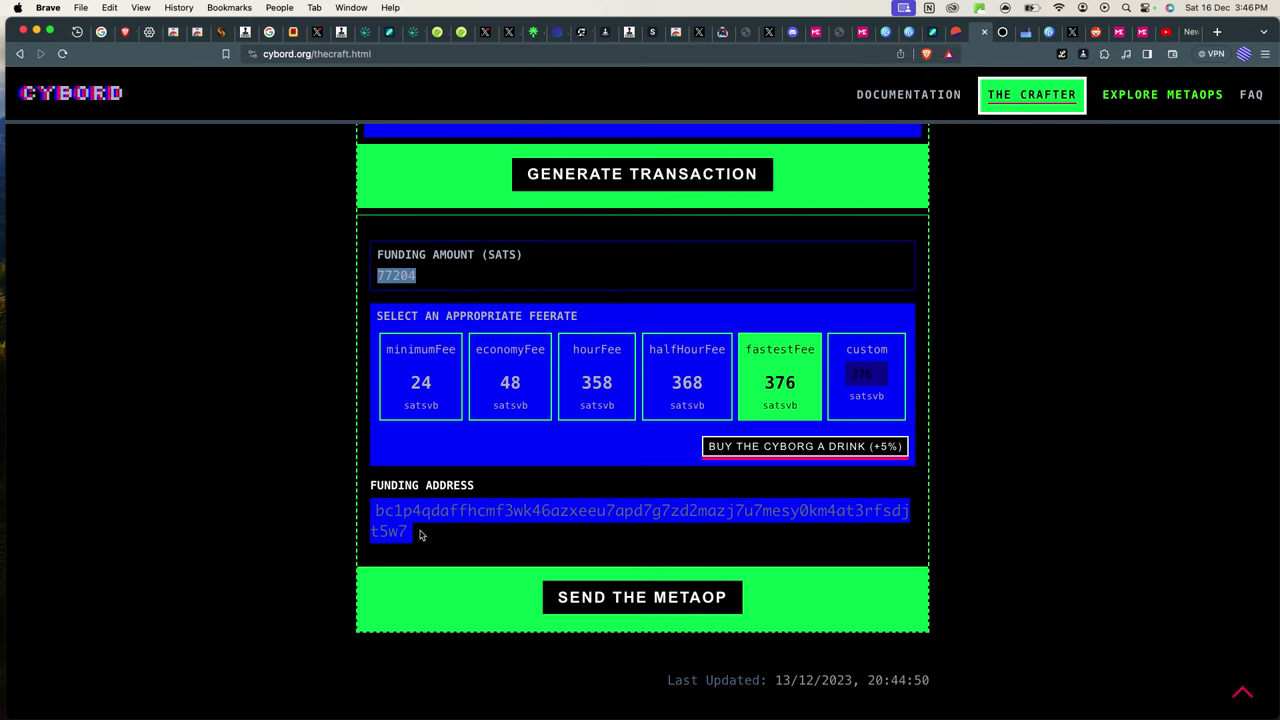
left_click_drag(413, 533, 366, 511)
key("super+c")
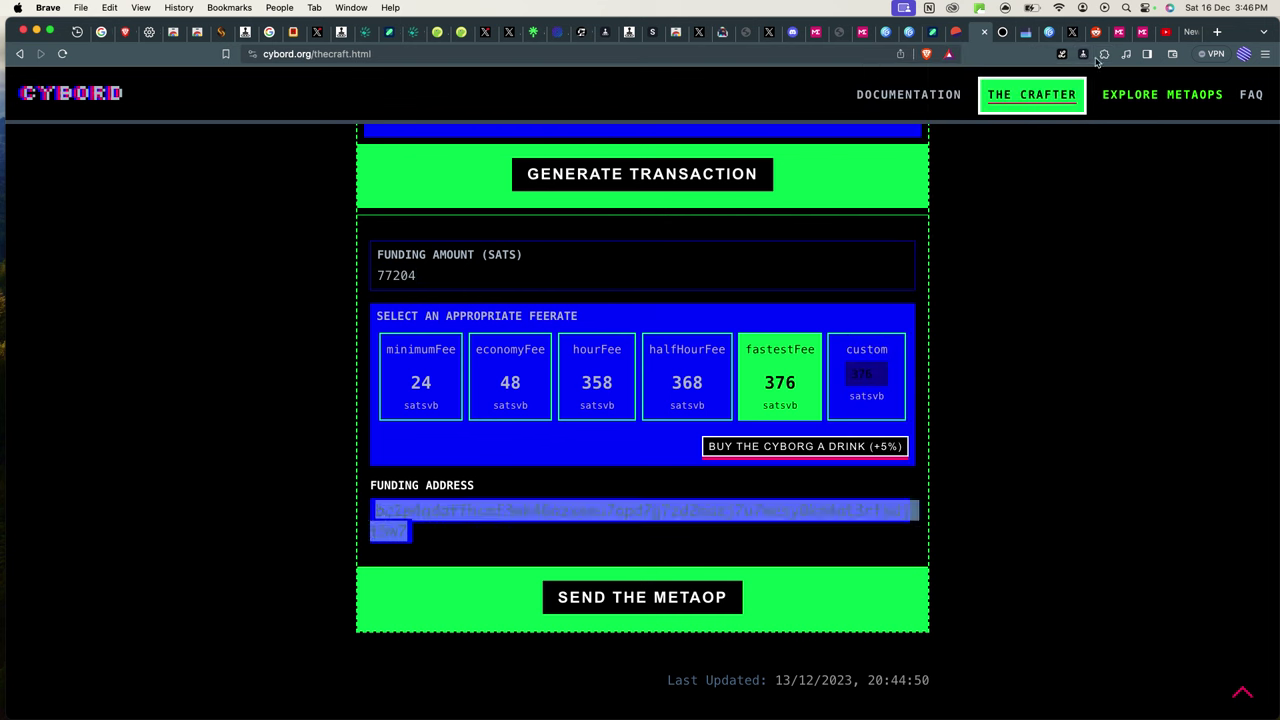
left_click(1103, 55)
left_click(998, 178)
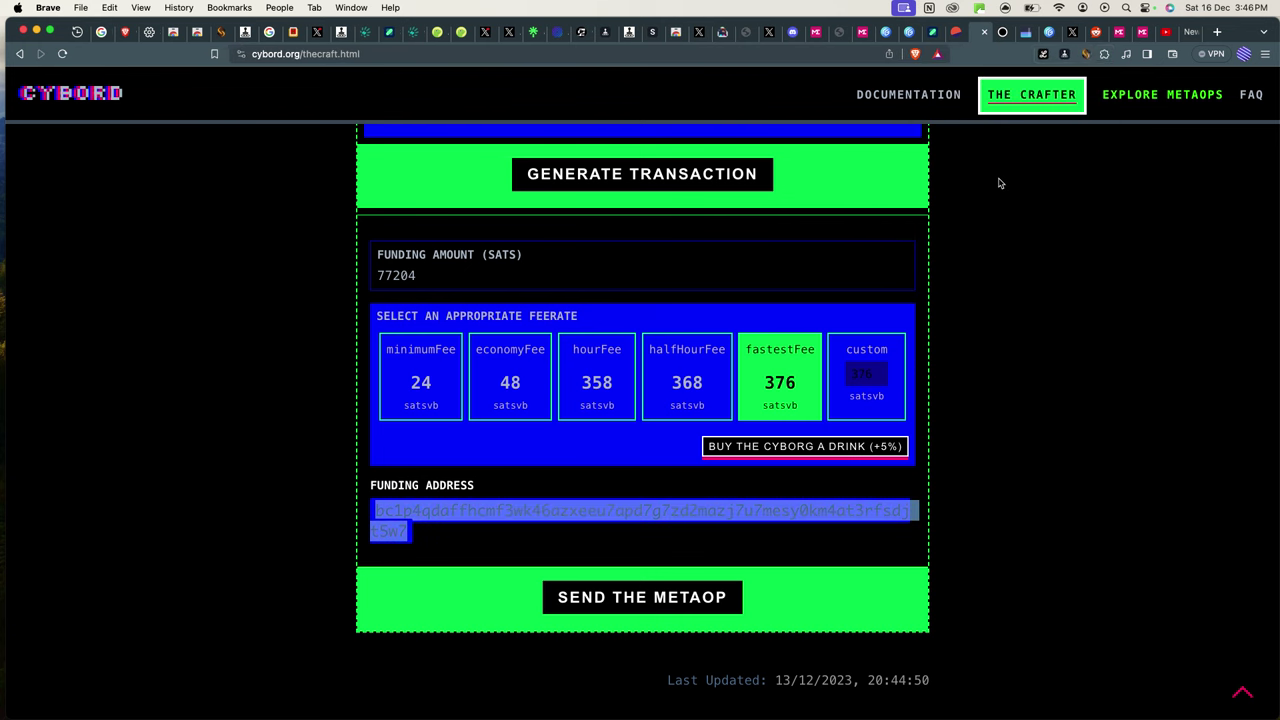
left_click(978, 221)
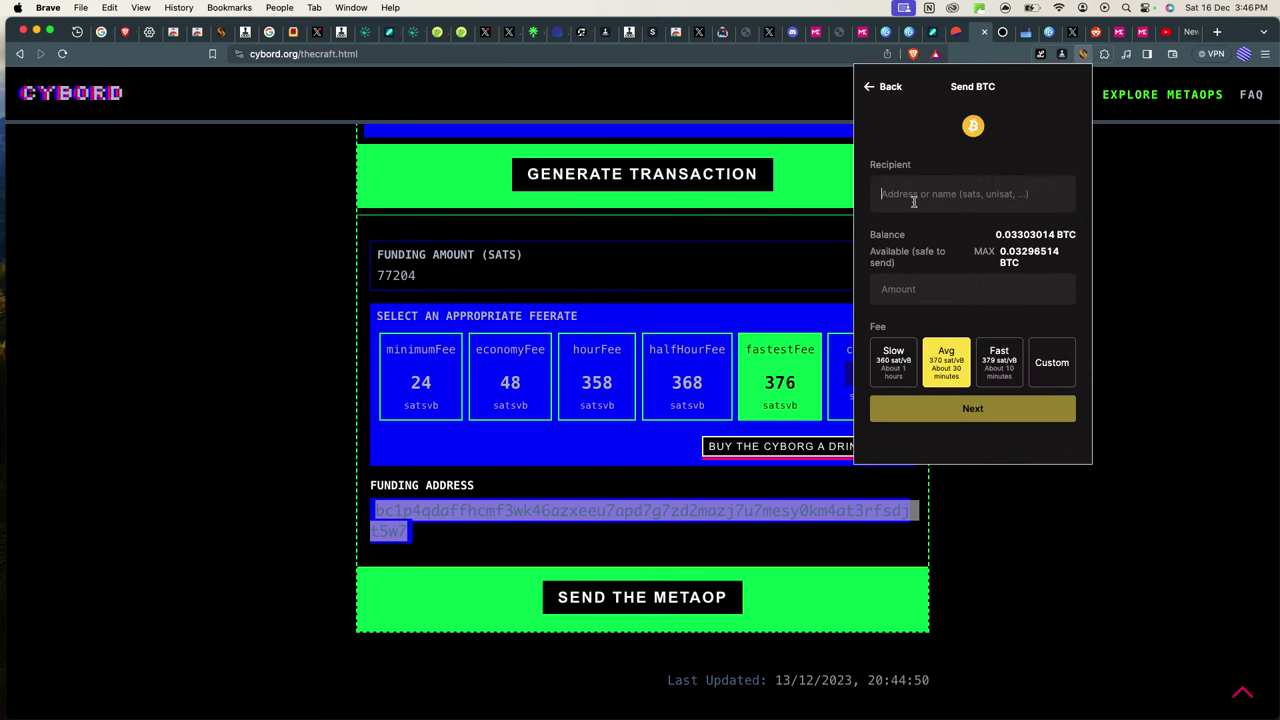
key("super+v")
left_click(914, 290)
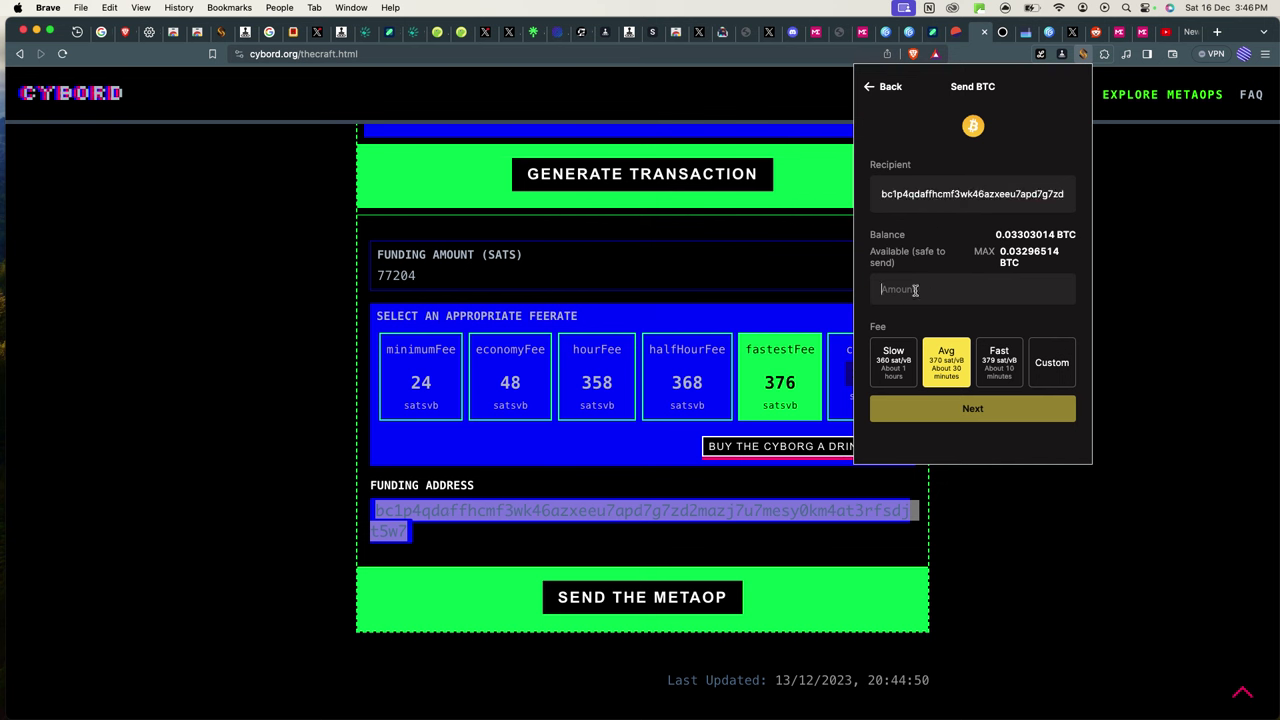
type("77204")
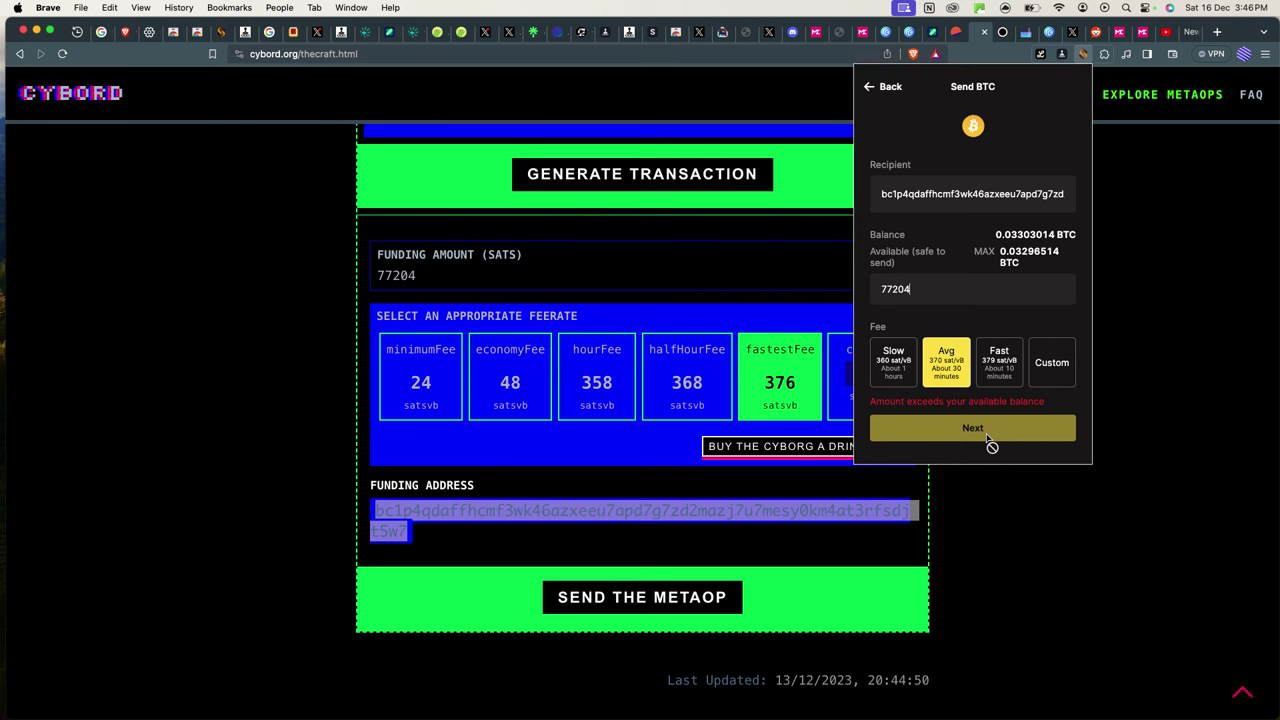
Try a custom fee rate, revert to the average rate, and close the UniSat payment form.
left_click(1046, 370)
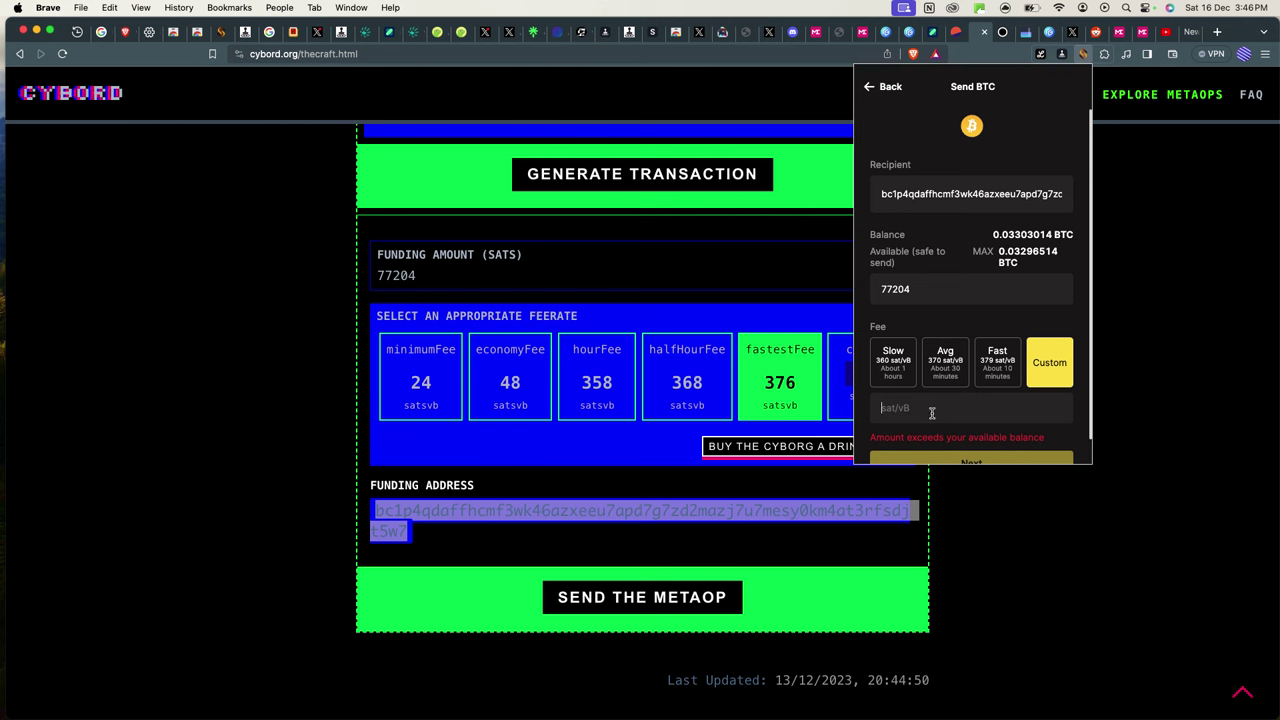
scroll(962, 425, "down", 1)
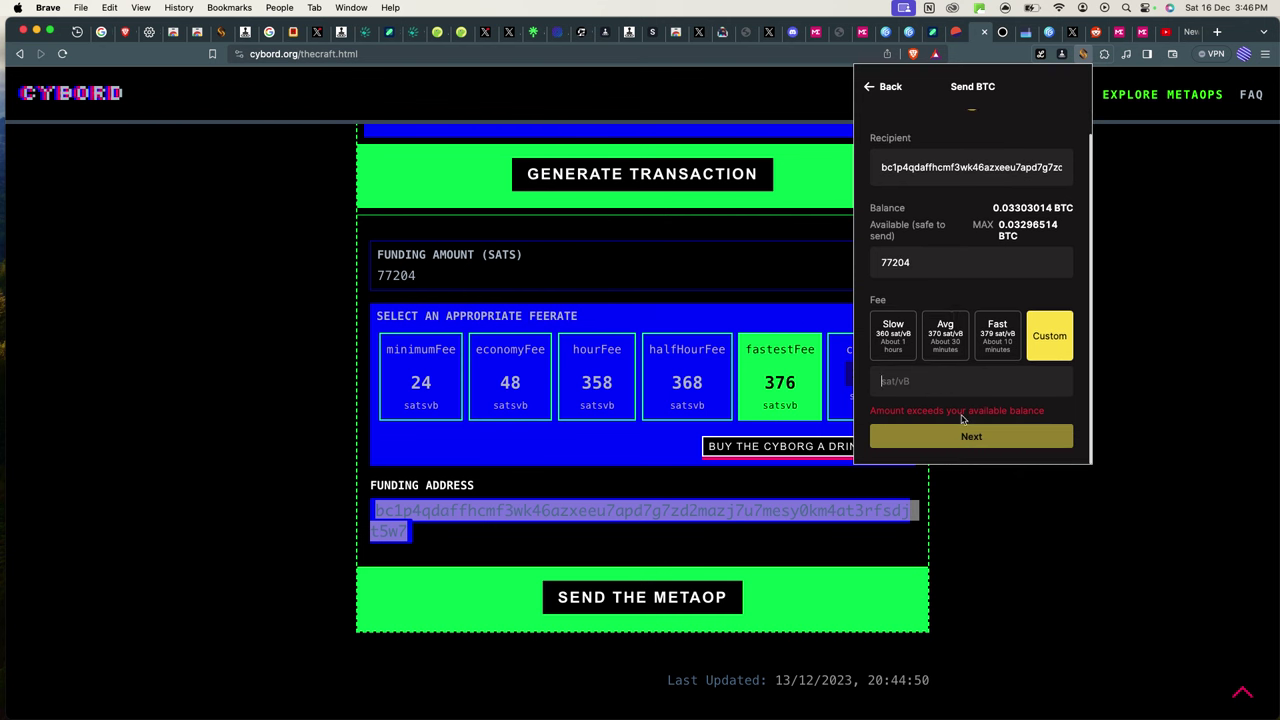
left_click(942, 341)
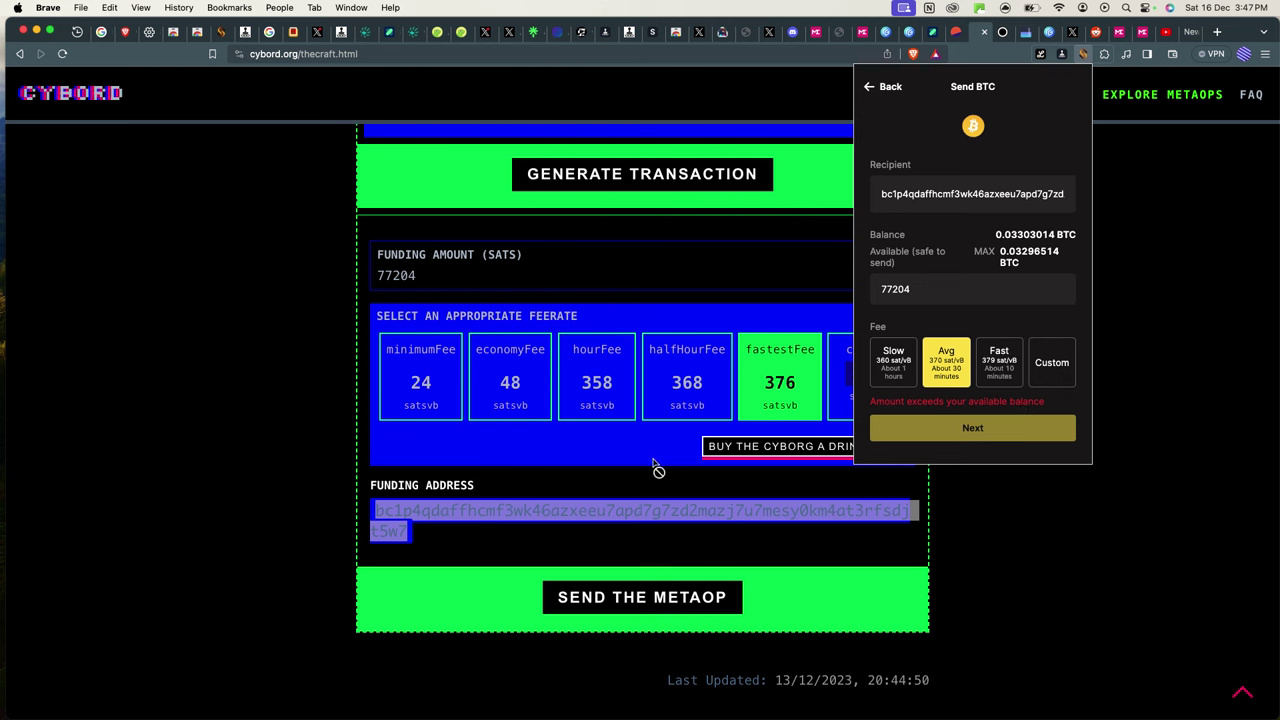
left_click(645, 550)
Send the metaop to UniSat and sign and pay the 77204-sat funding transaction.
left_click(657, 610)
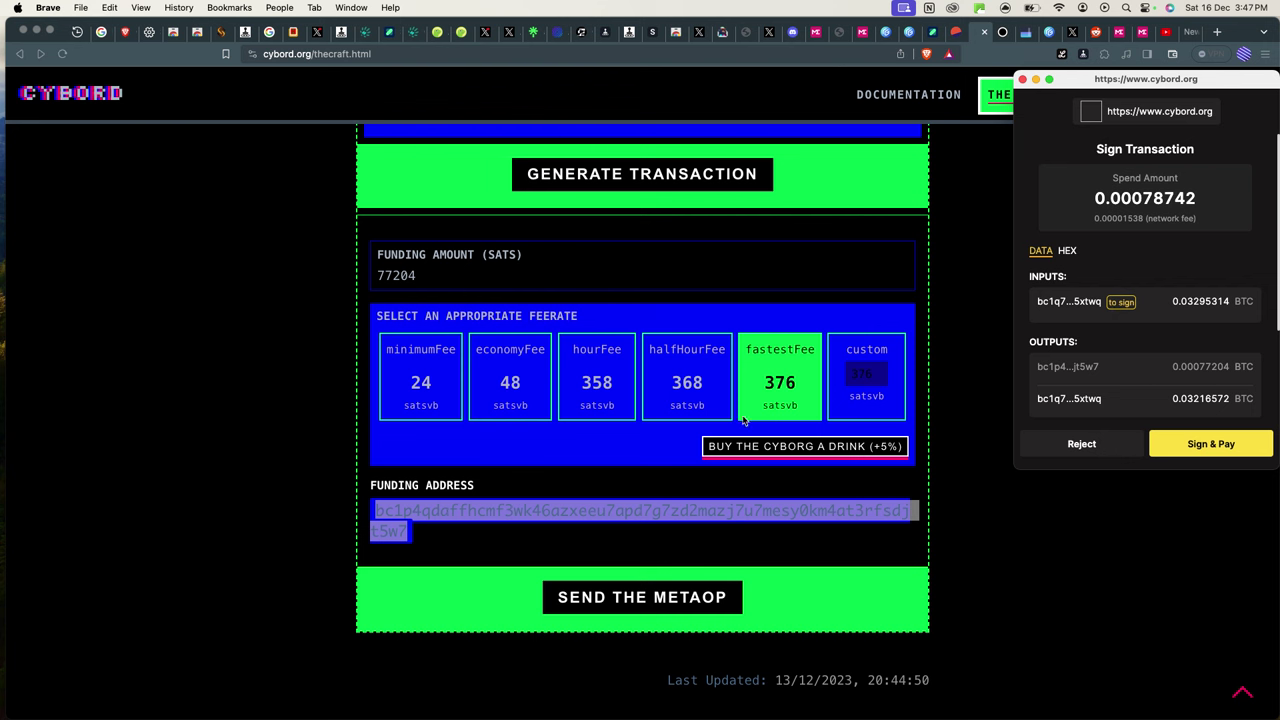
left_click(1208, 457)
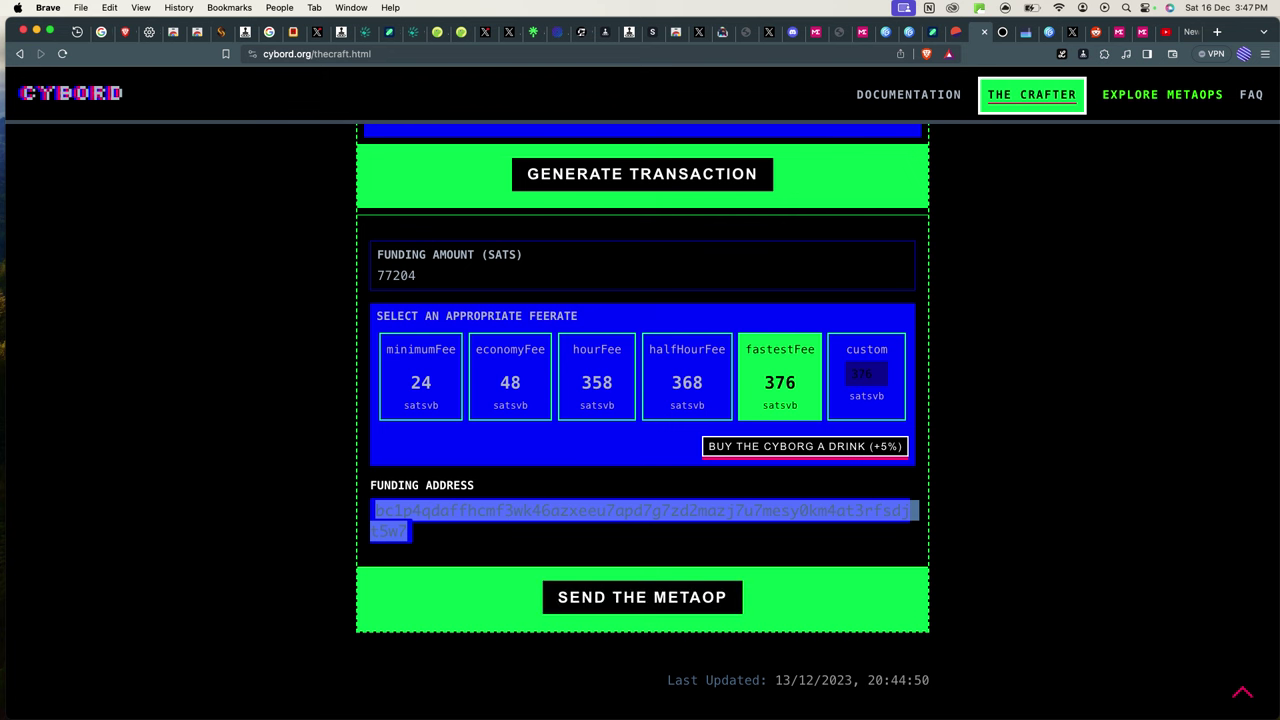
Return to the browser, check the UniSat wallet balance, then go back to The Crafter.
key("super+Tab")
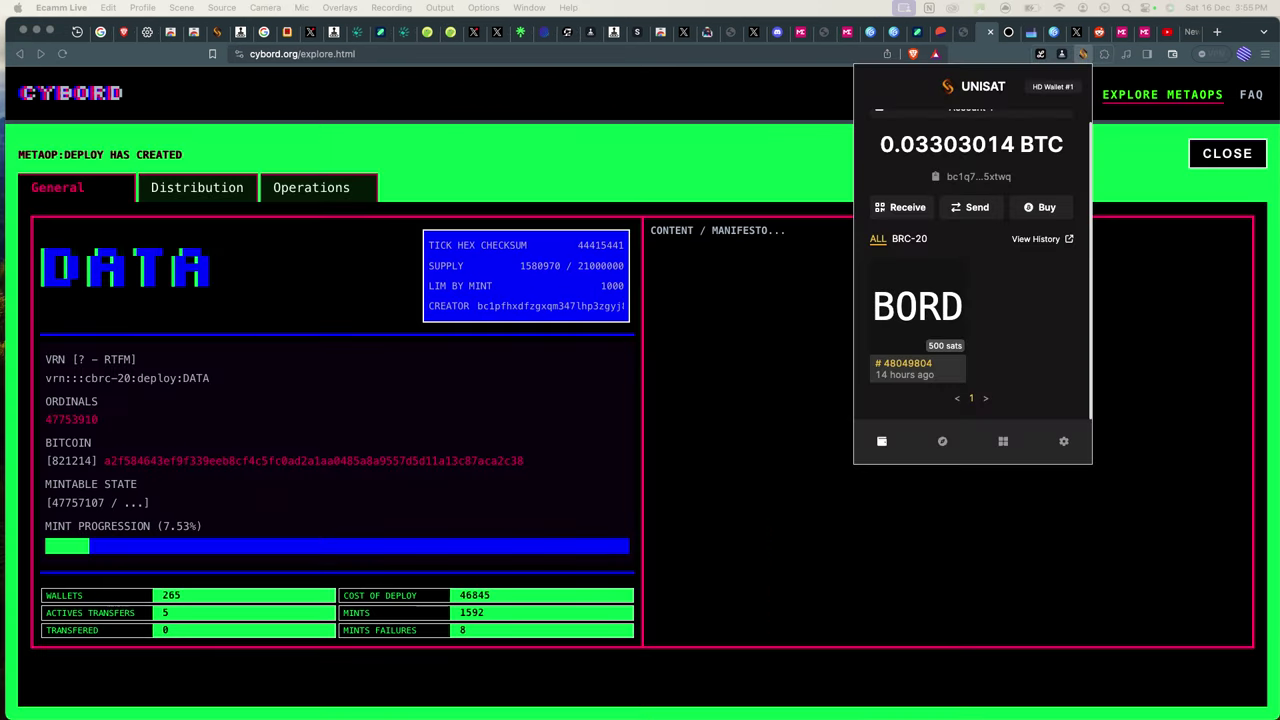
left_click(785, 570)
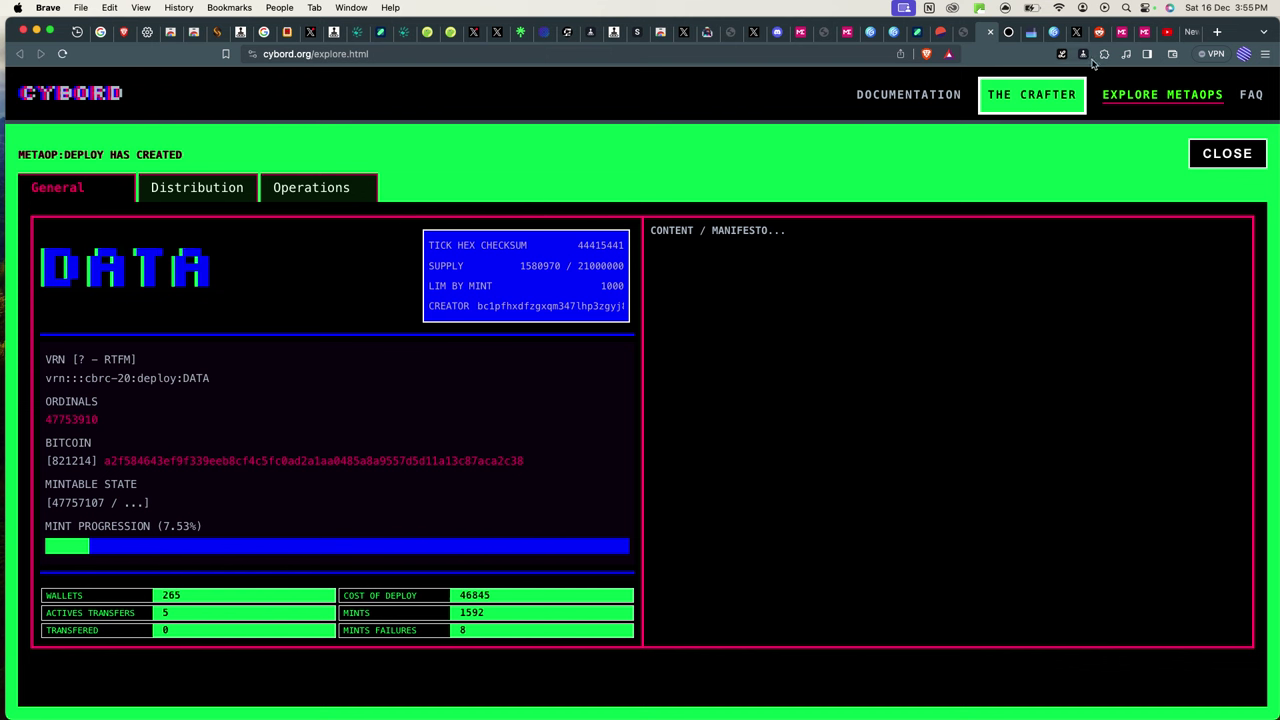
left_click(1104, 54)
left_click(975, 150)
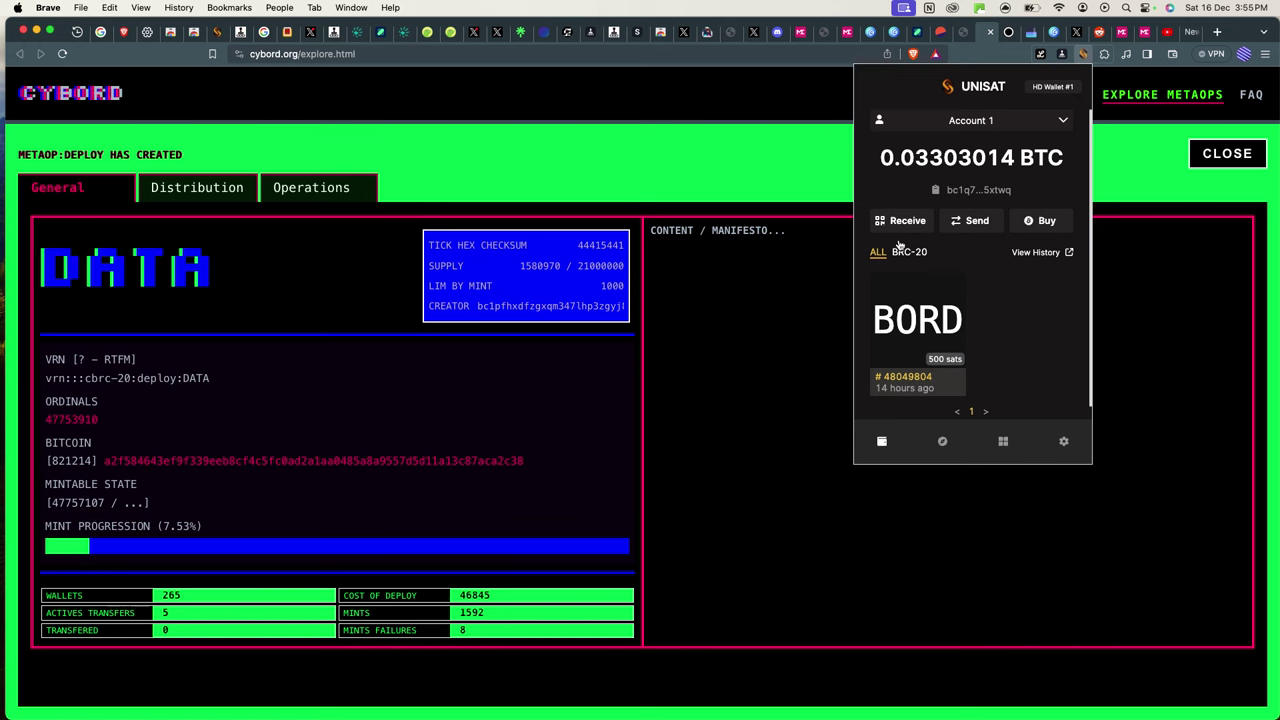
left_click(770, 186)
left_click(1017, 92)
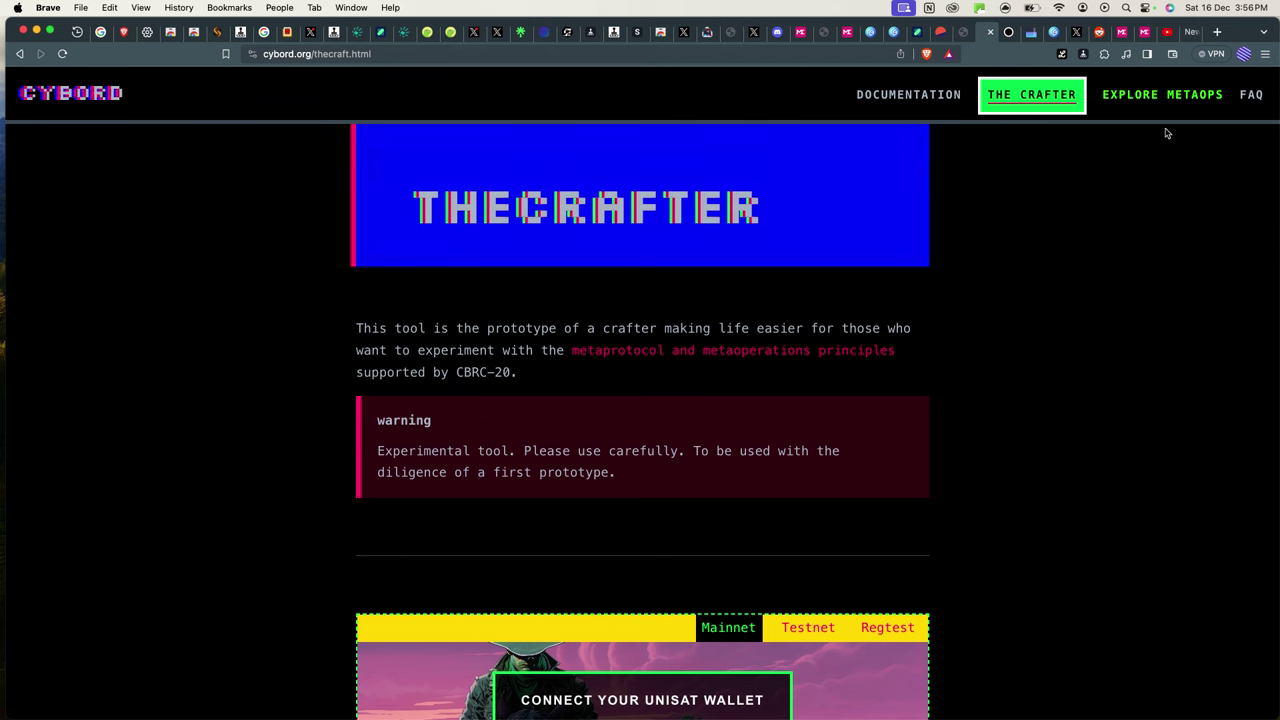
Open the HODL token's deploy details in Explore Metaops and select its 5000 per-mint limit.
left_click(1164, 102)
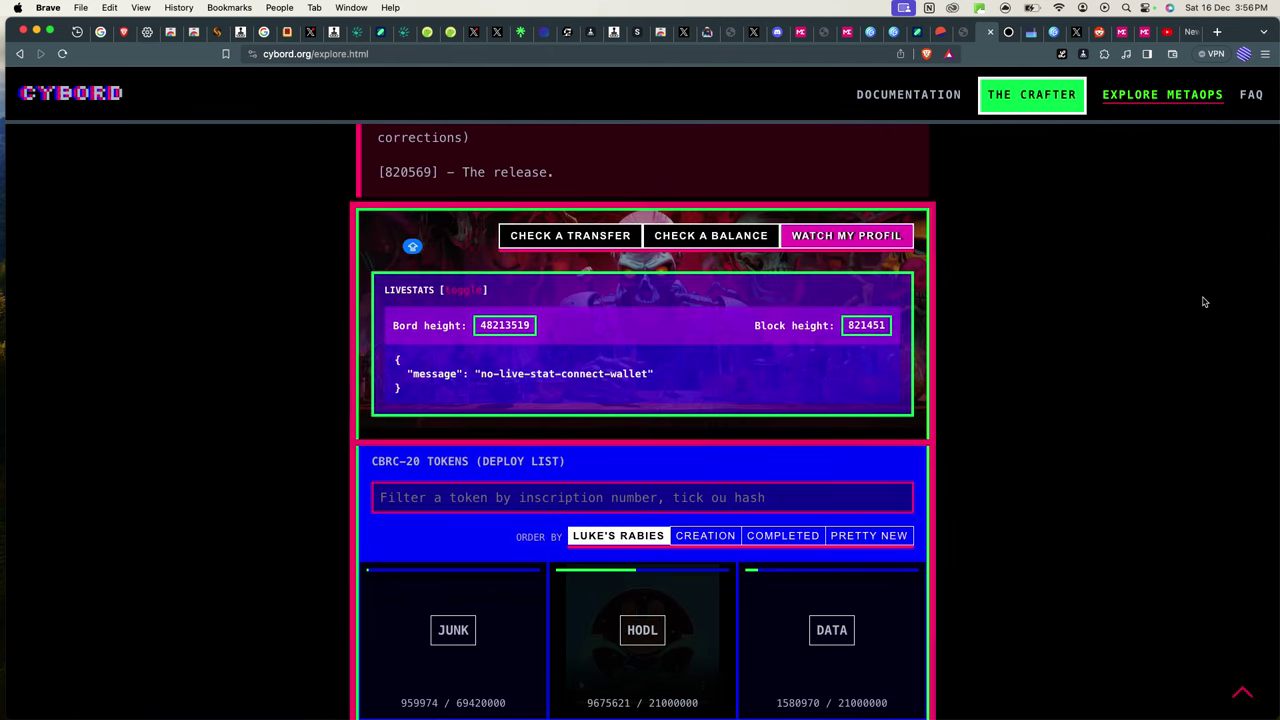
scroll(855, 556, "down", 3)
scroll(855, 556, "down", 2)
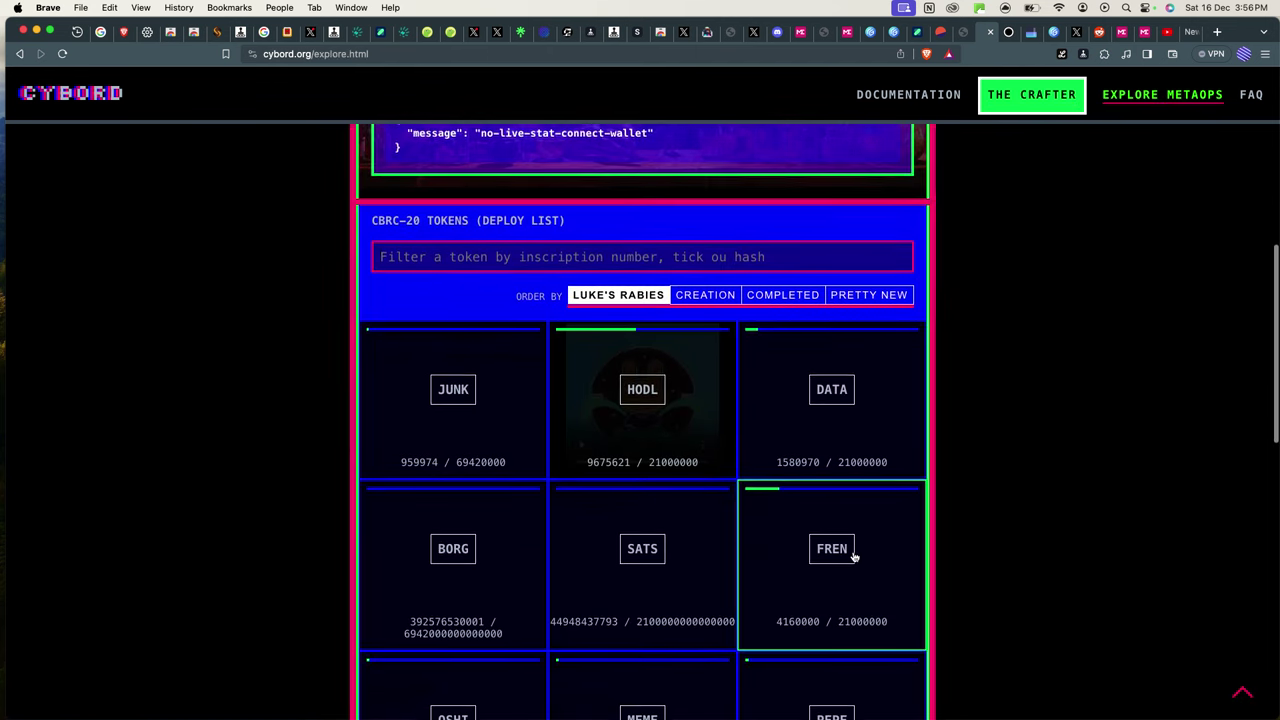
left_click(634, 340)
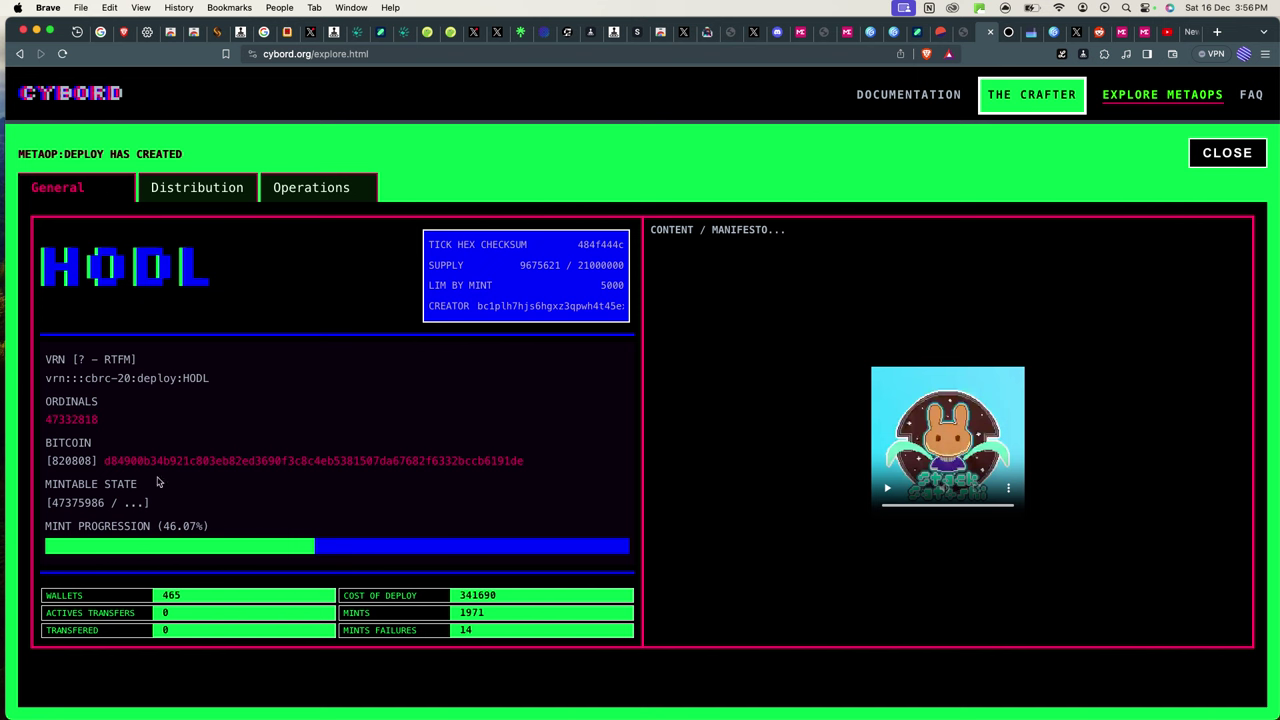
scroll(610, 280, "up", 5)
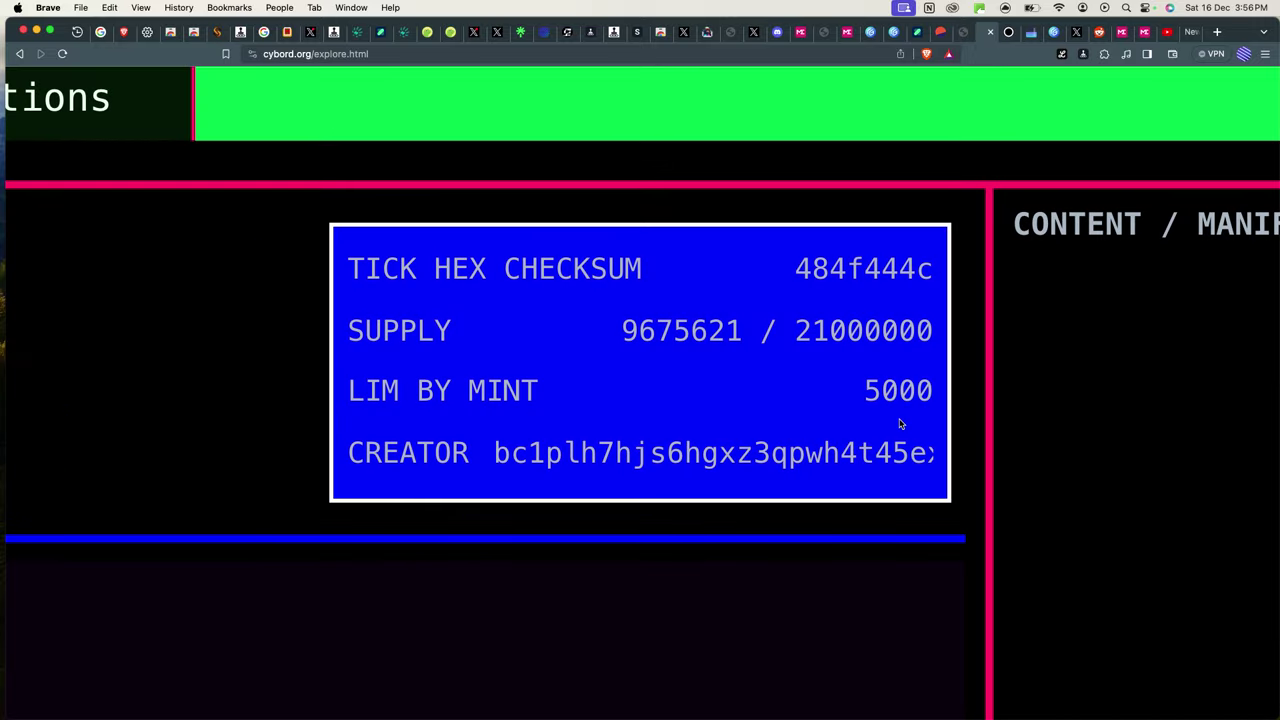
left_click_drag(863, 390, 928, 391)
scroll(871, 404, "down", 5)
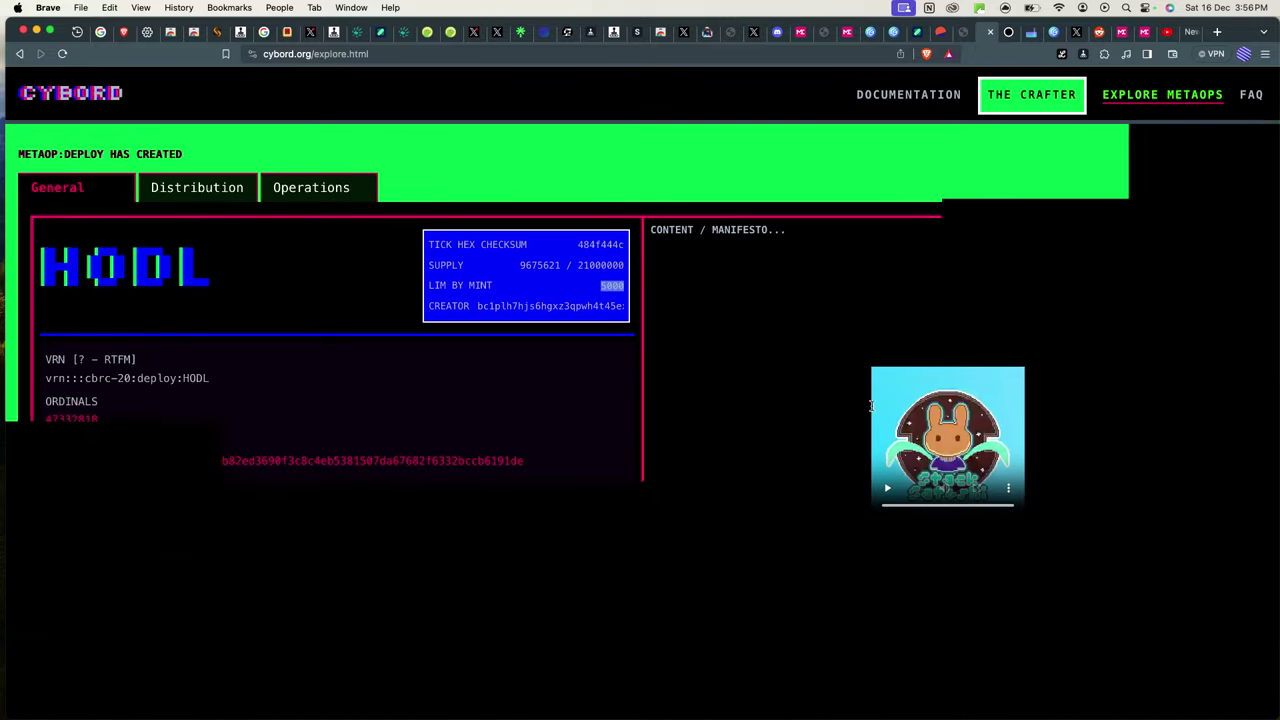
Paste the UniSat wallet address into The Crafter's Reception Address field.
left_click(1030, 96)
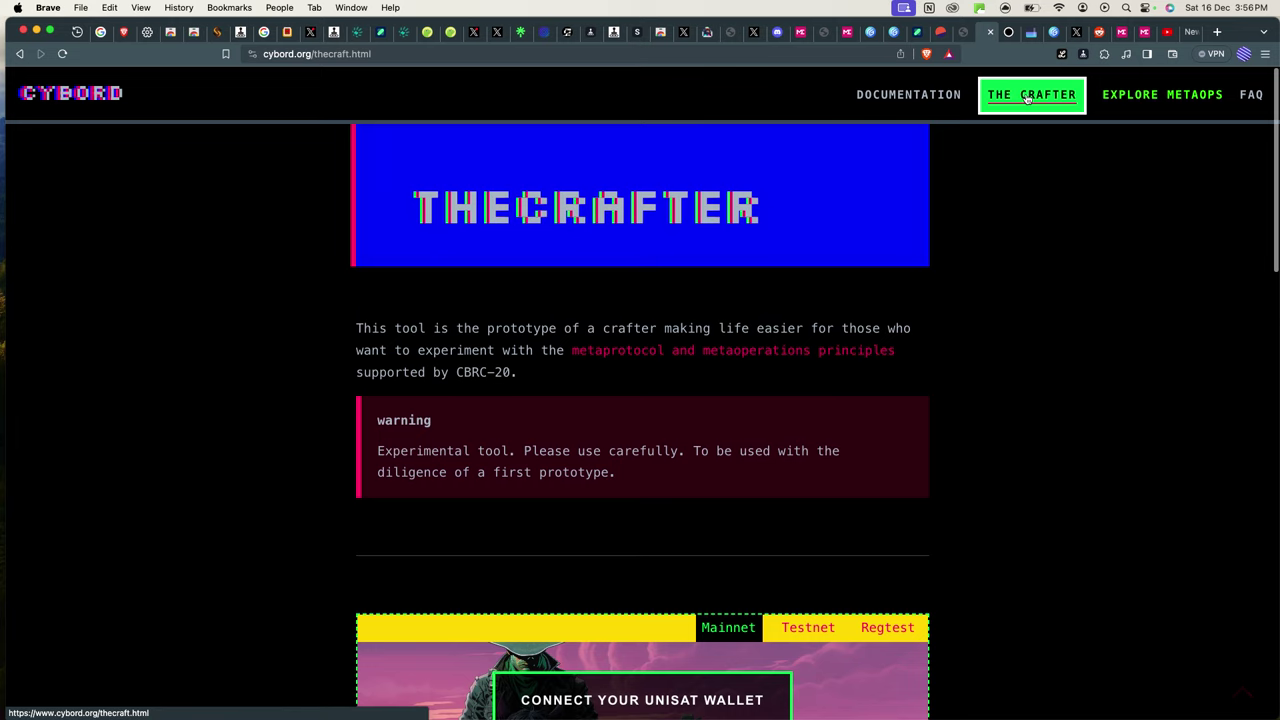
scroll(575, 447, "down", 5)
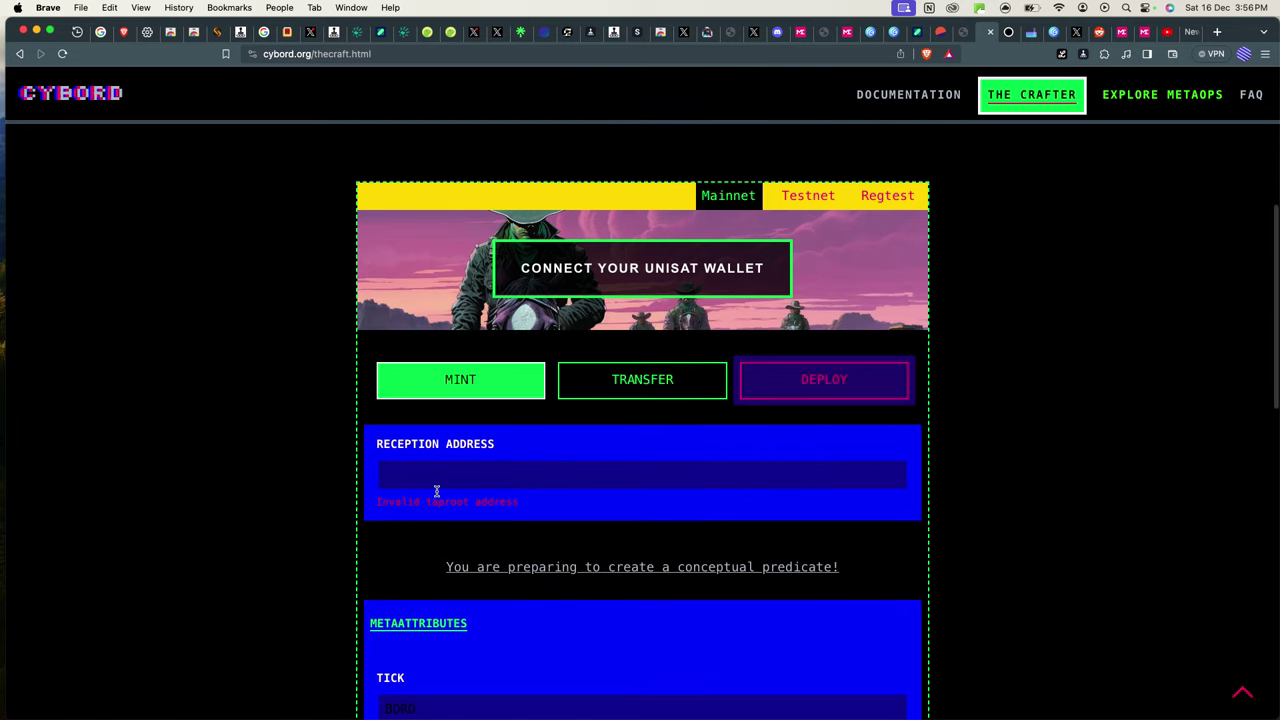
left_click(445, 470)
left_click(1103, 50)
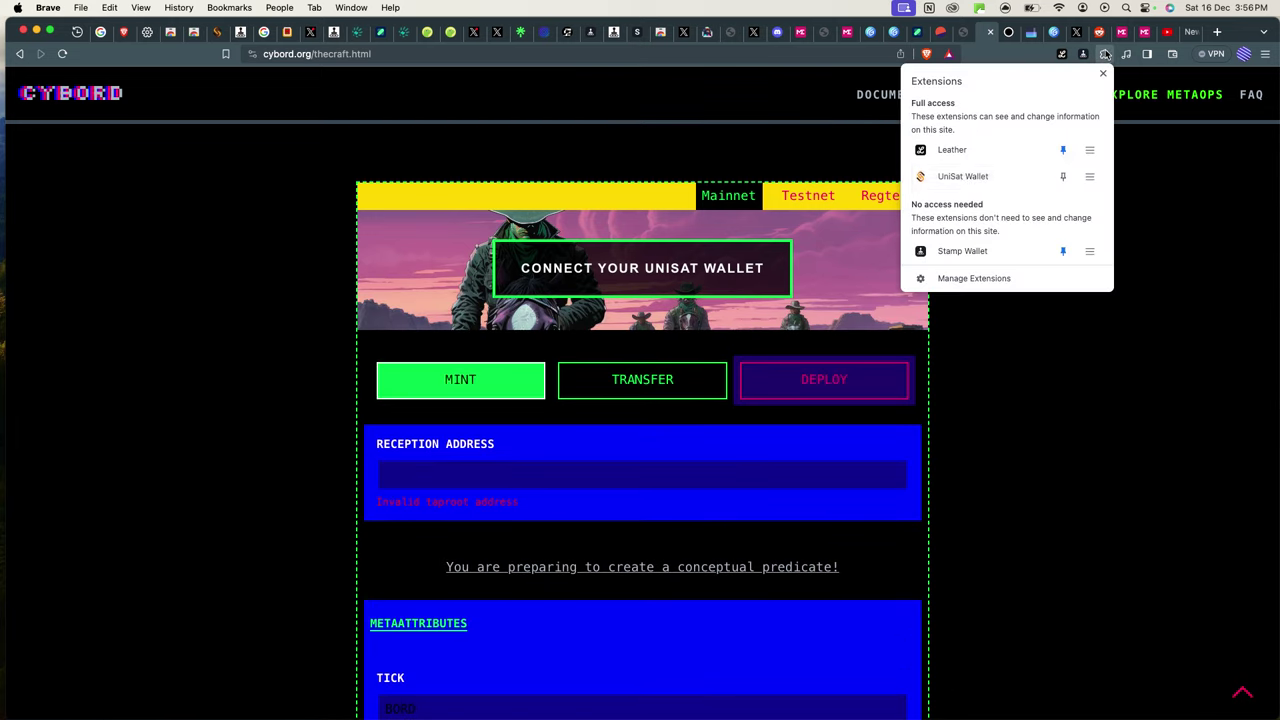
left_click(960, 180)
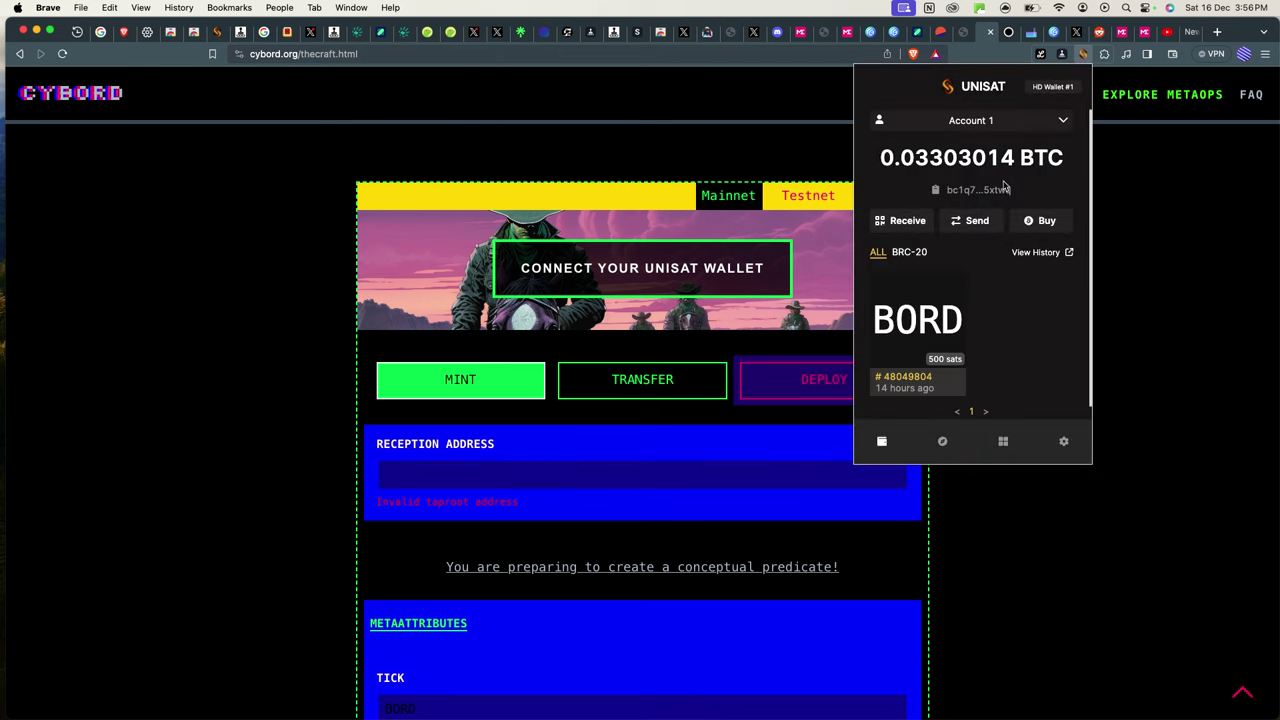
left_click(534, 470)
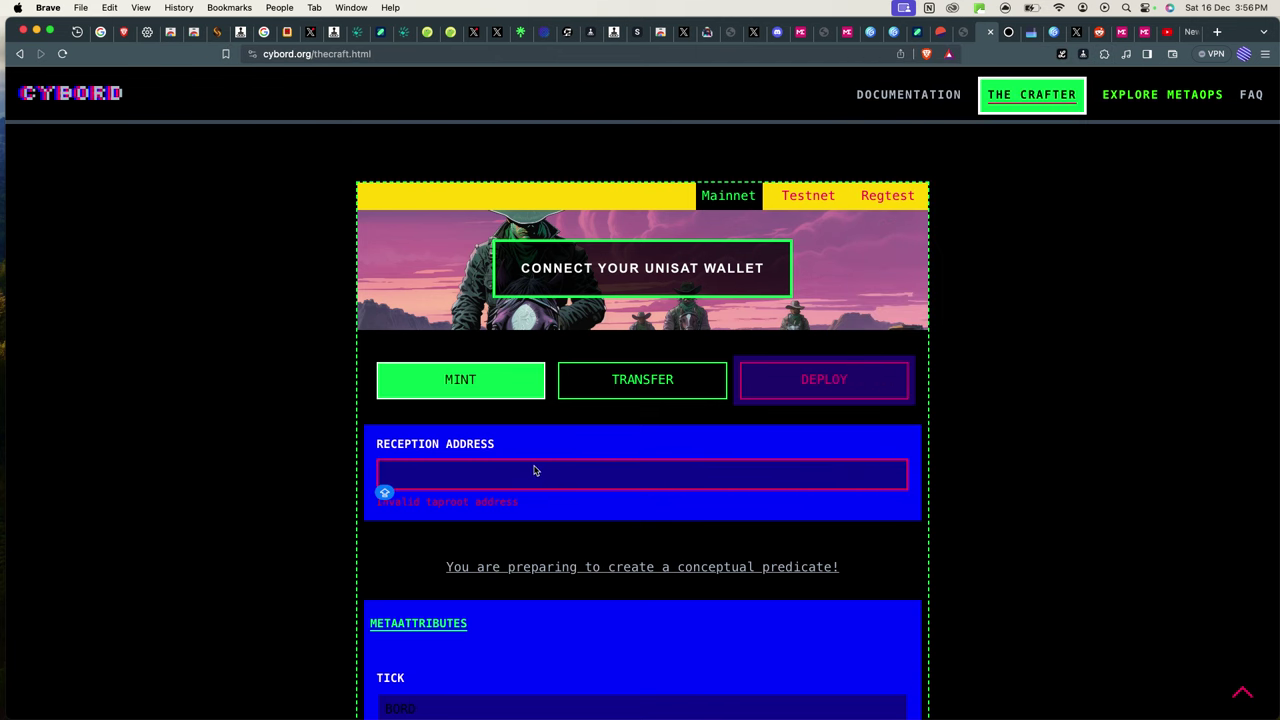
key("super+v")
Replace the BORD tick with HODL and enter 5000 as the mint amount.
scroll(586, 594, "down", 3)
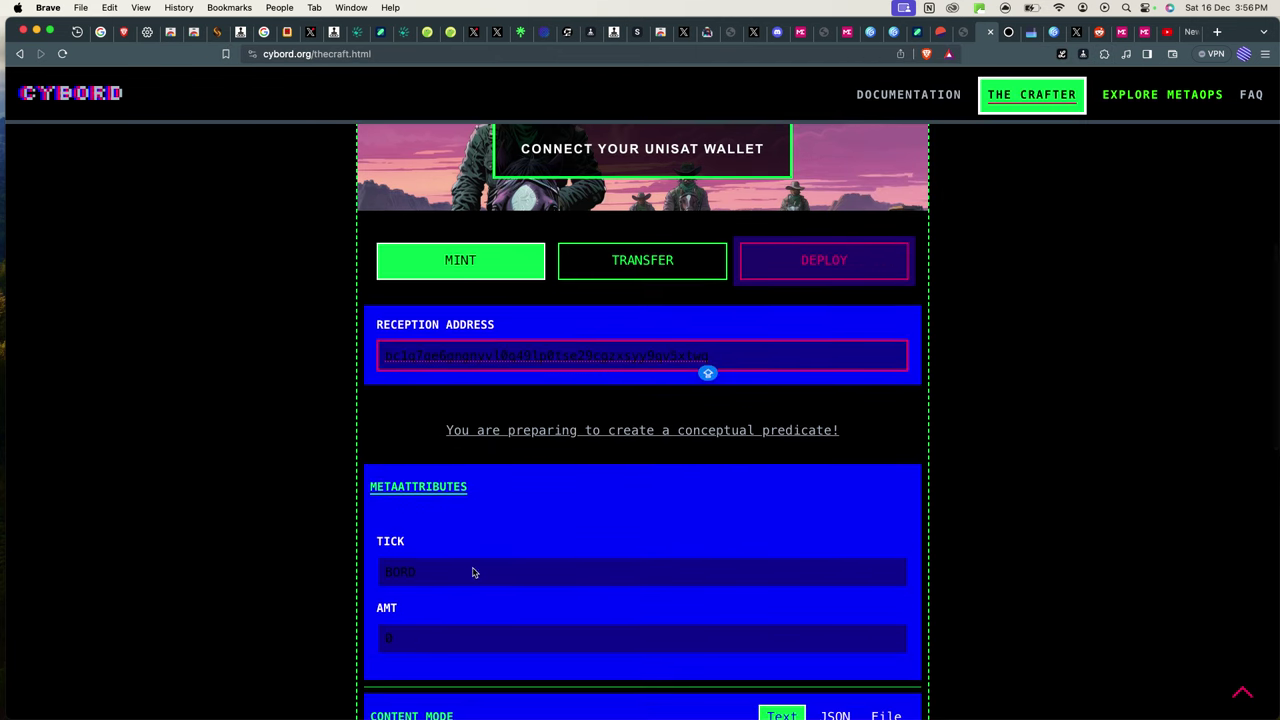
left_click(470, 572)
key("super+a")
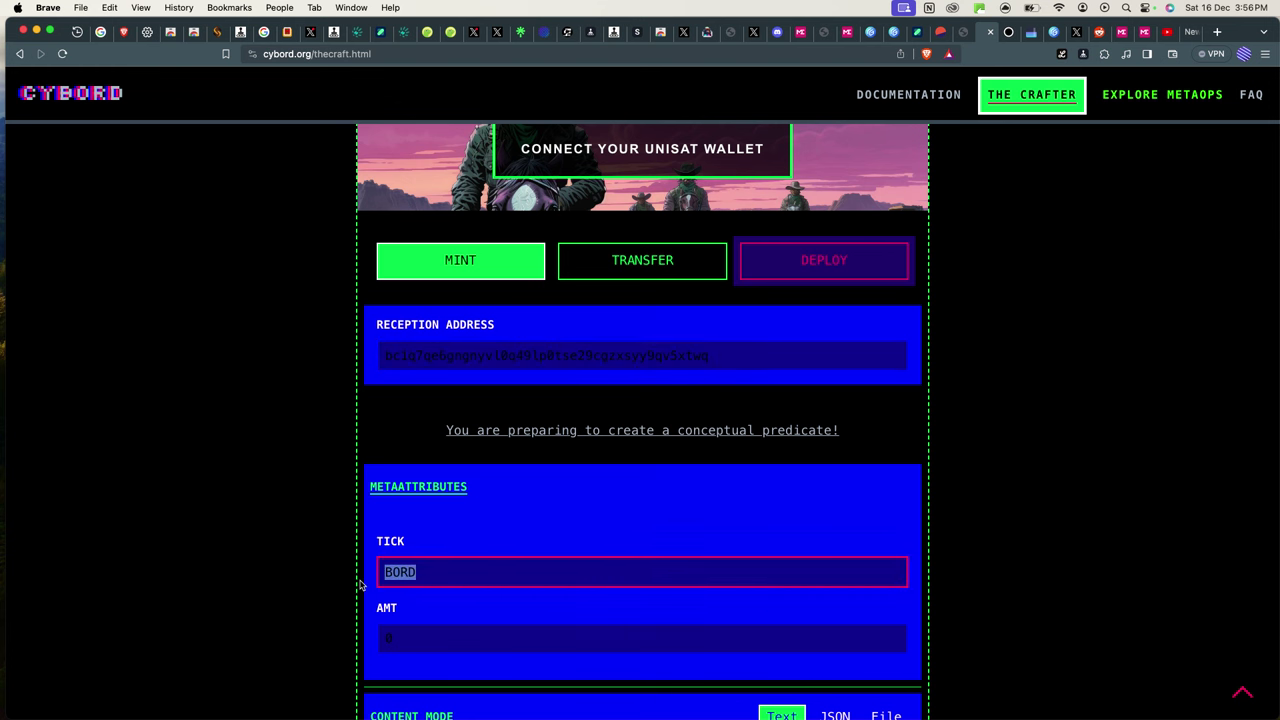
key("BackSpace")
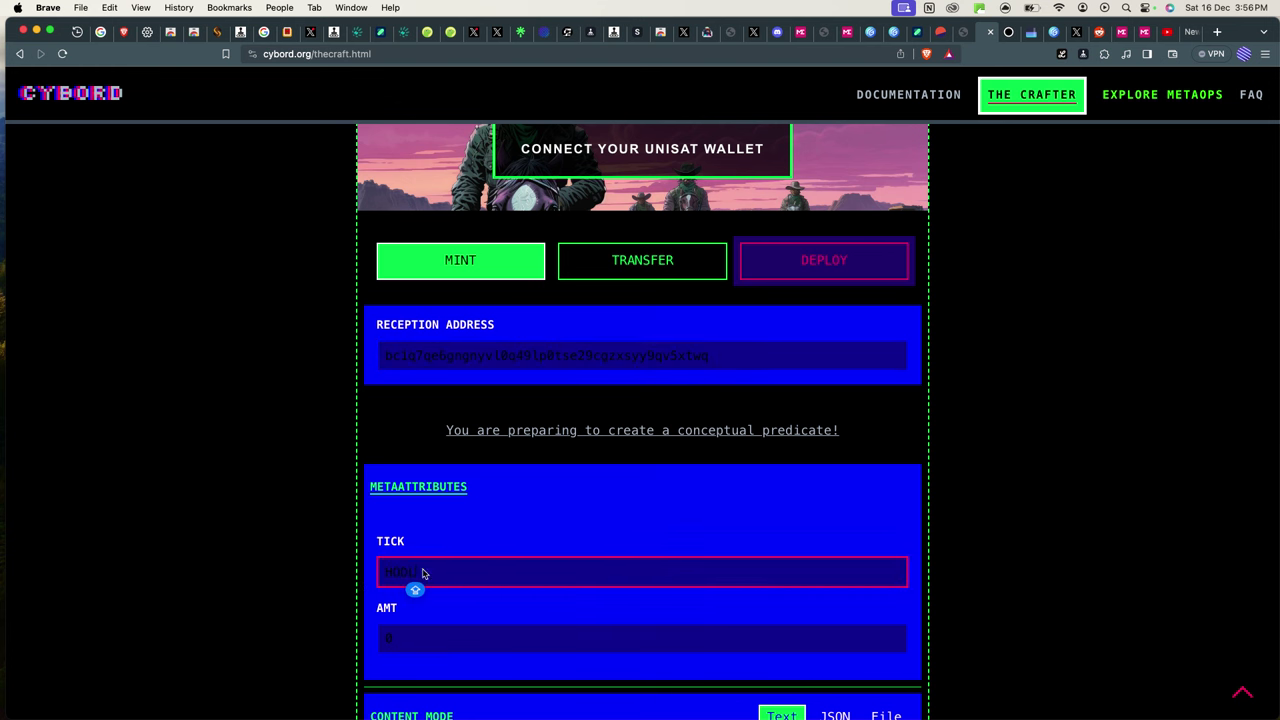
scroll(422, 573, "down", 5)
left_click(408, 386)
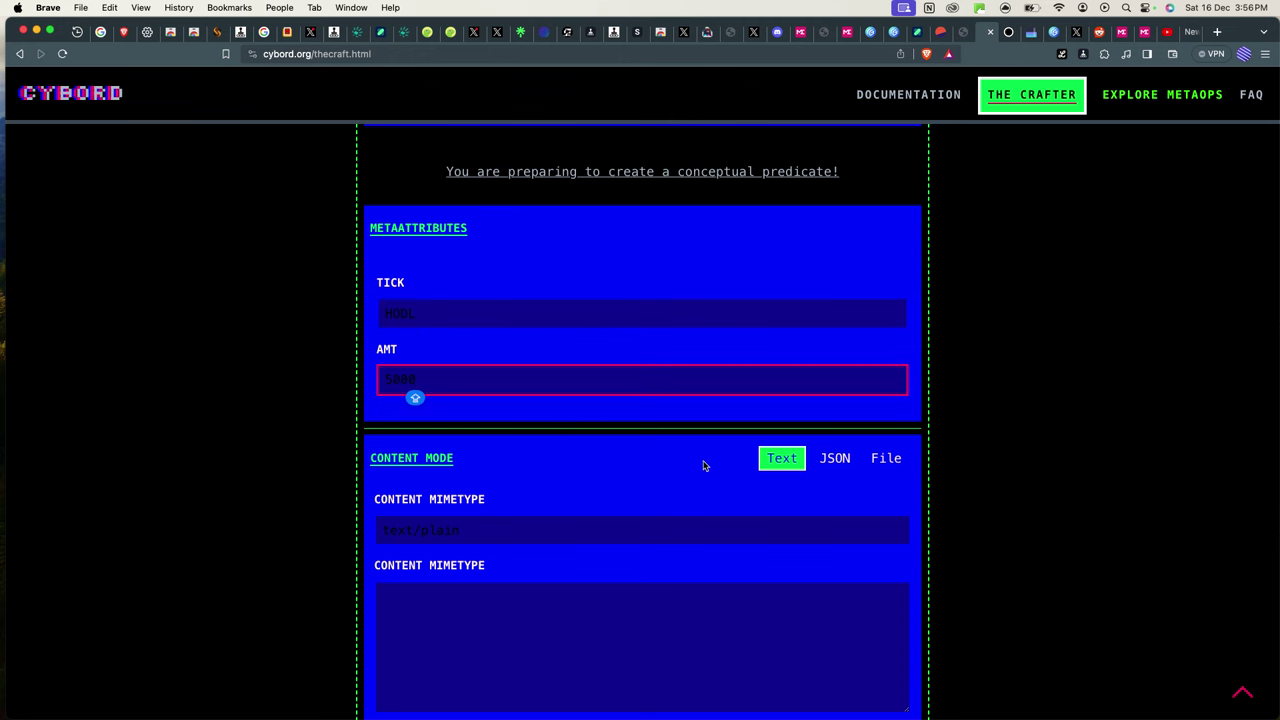
Review the content and mimetype fields, leaving the content empty.
scroll(508, 434, "down", 9)
scroll(495, 327, "up", 3)
scroll(495, 327, "up", 1)
left_click(494, 283)
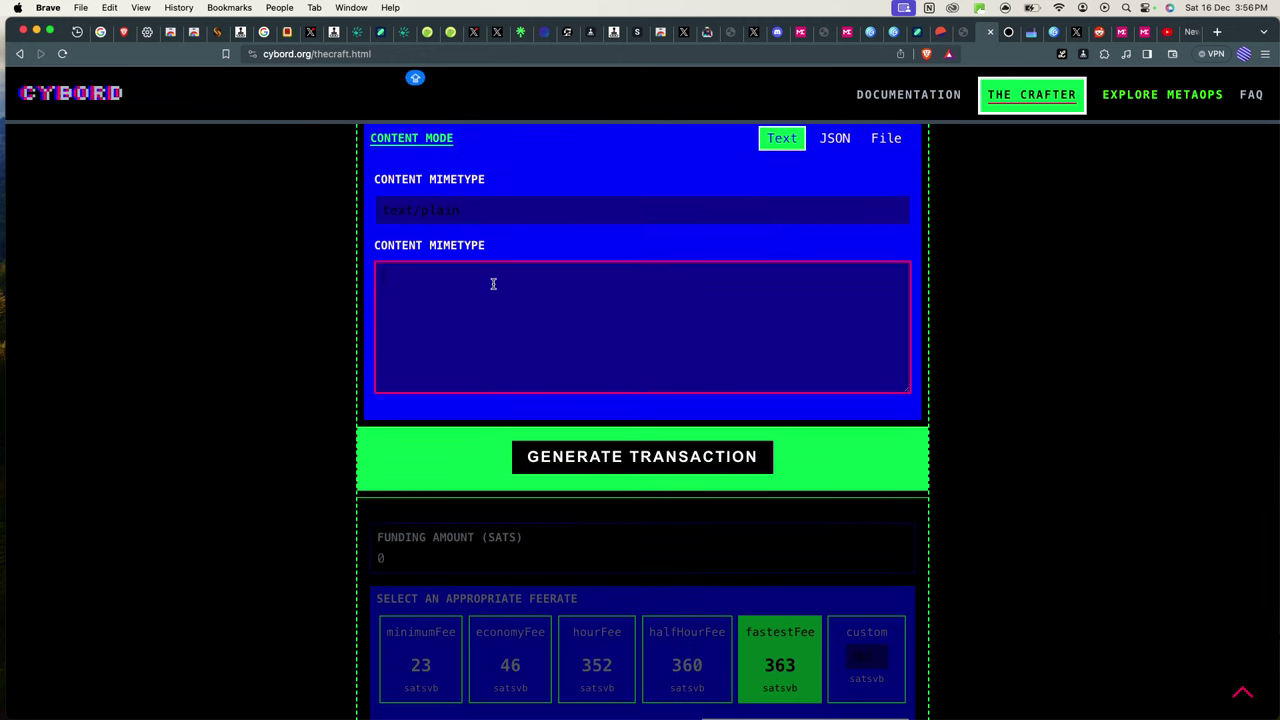
left_click(461, 217)
left_click(434, 317)
left_click(640, 456)
scroll(896, 342, "down", 4)
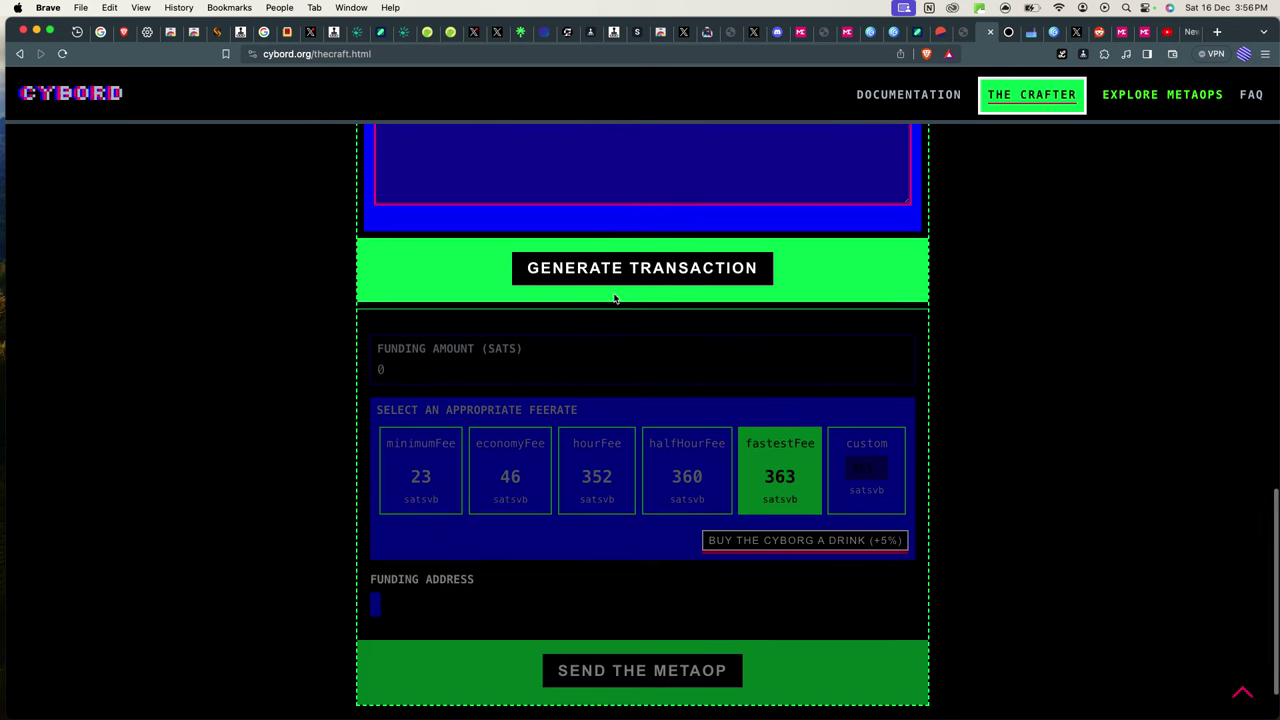
Generate the HODL mint transaction (74552 sats), connect UniSat, and sign and pay its funding.
left_click(638, 281)
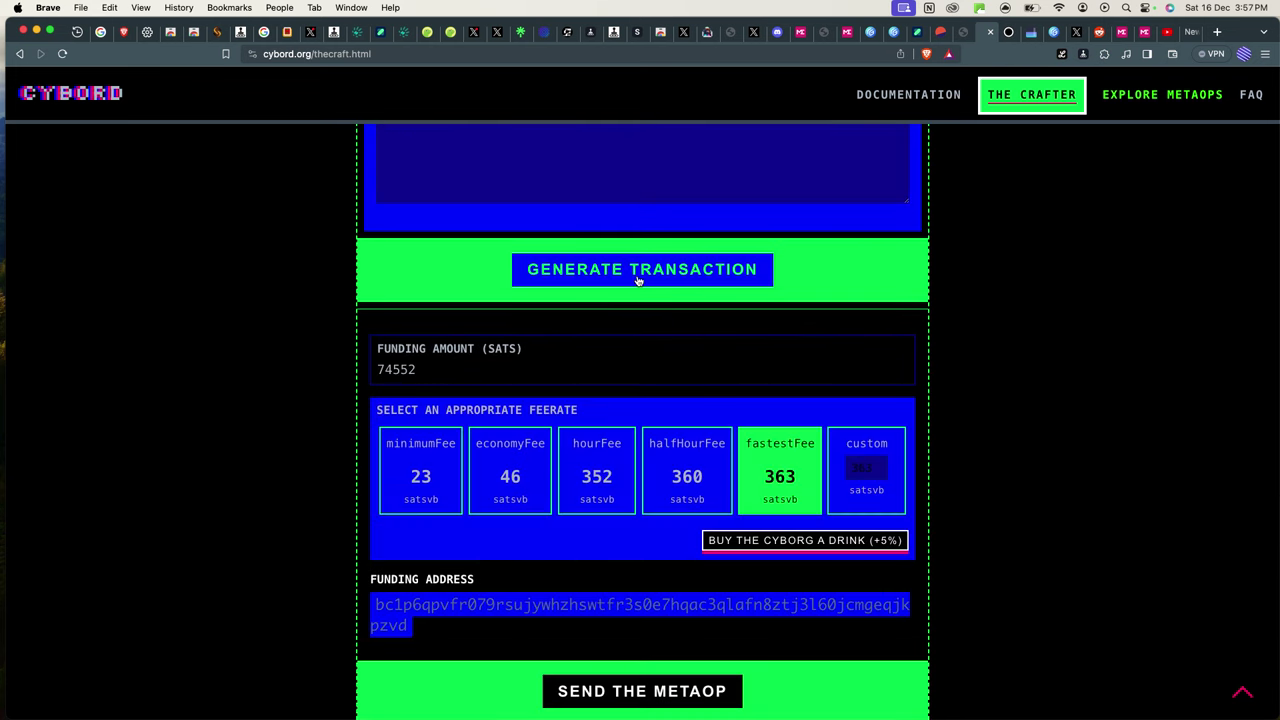
scroll(510, 400, "down", 2)
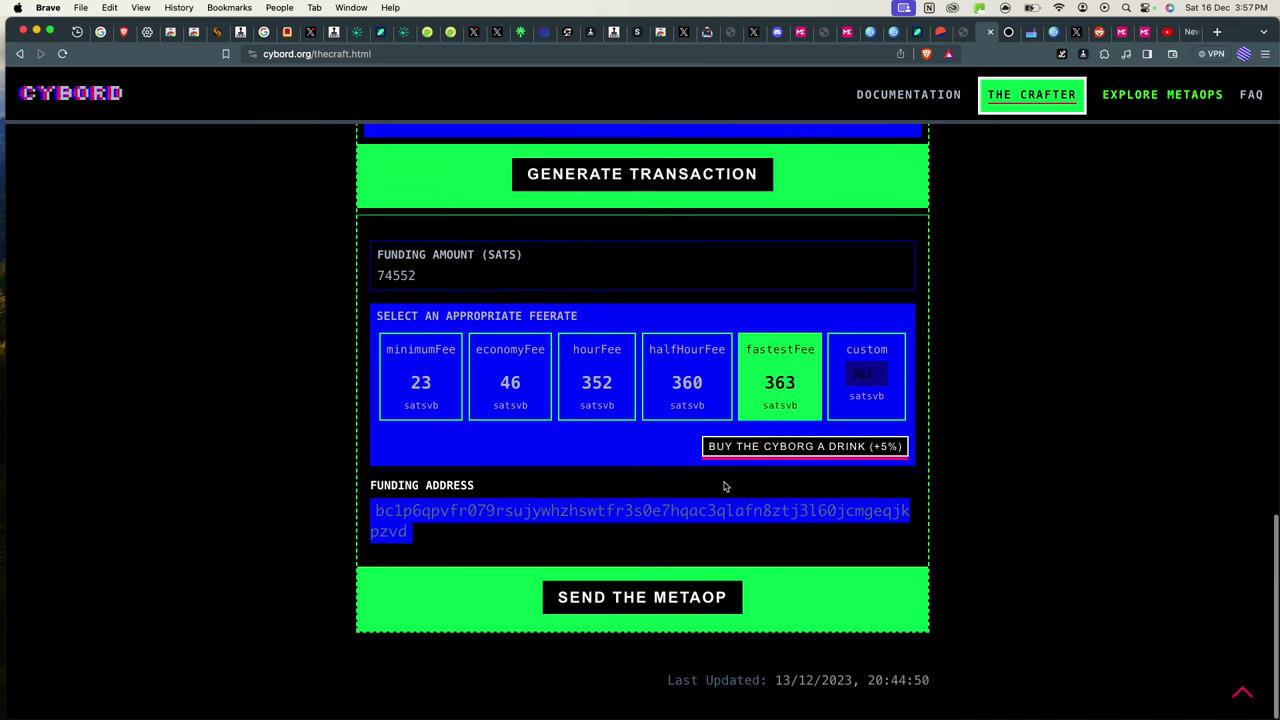
left_click(659, 603)
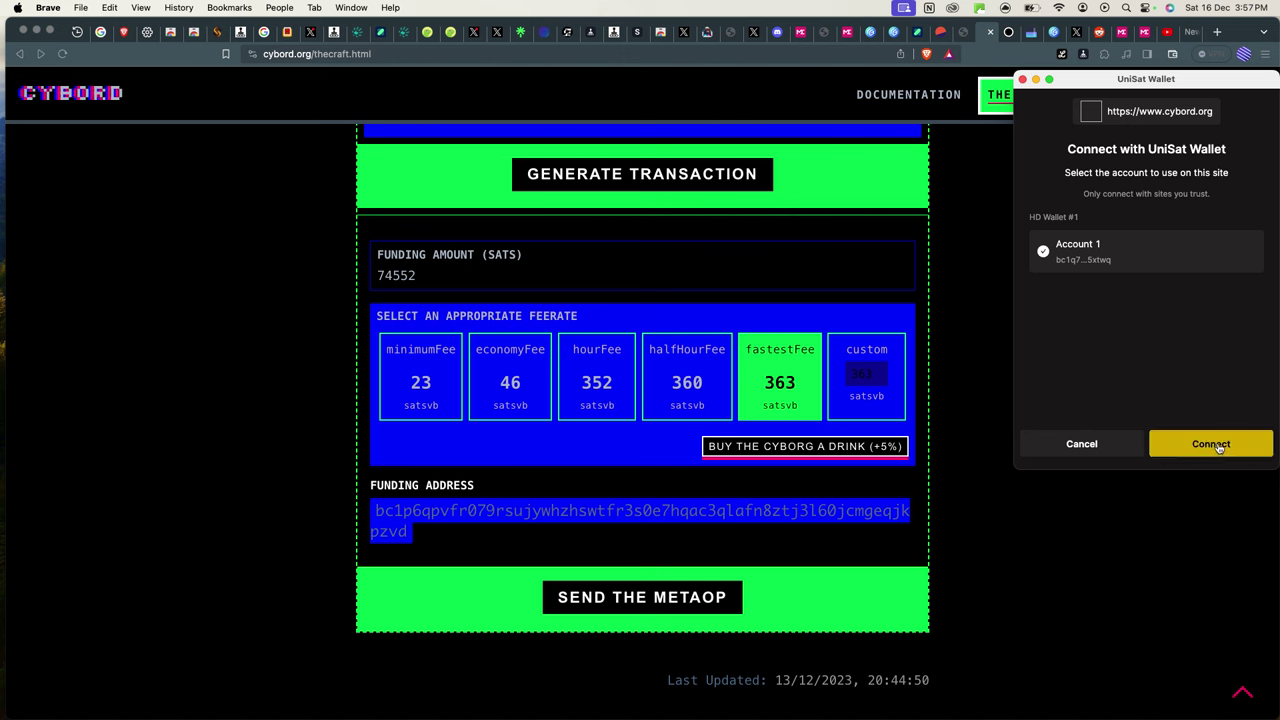
left_click(1213, 444)
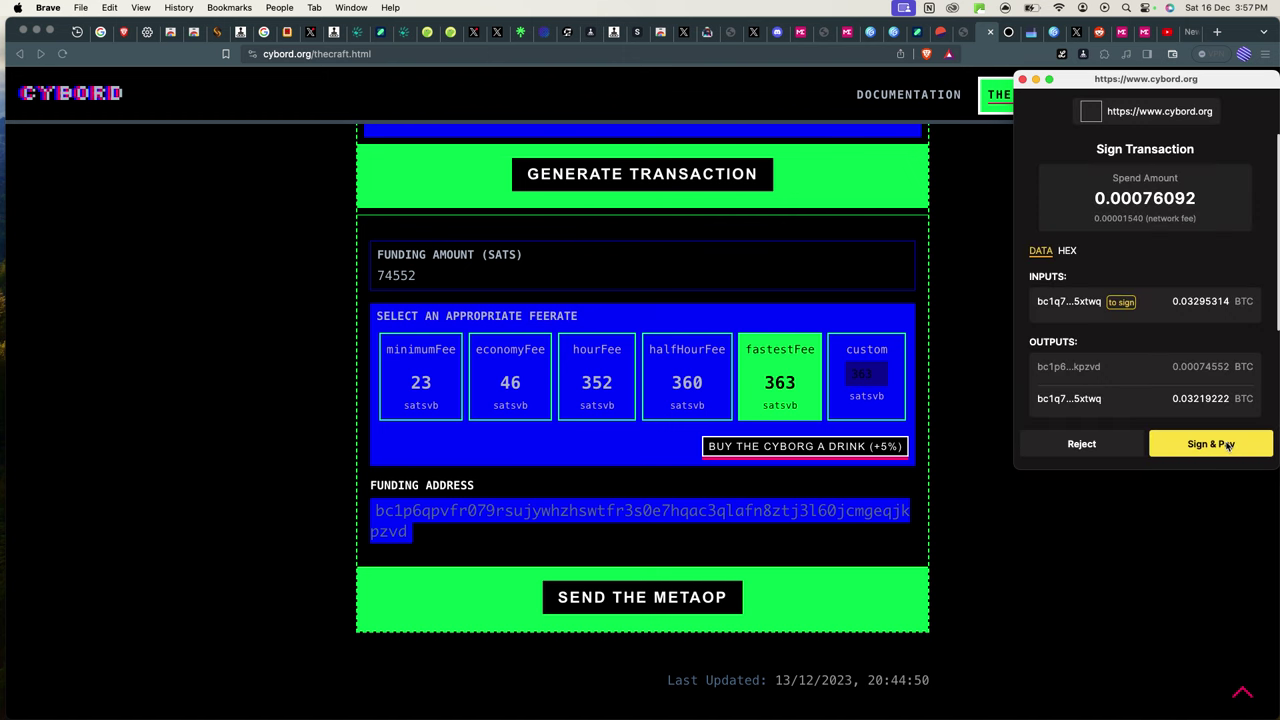
left_click(1214, 444)
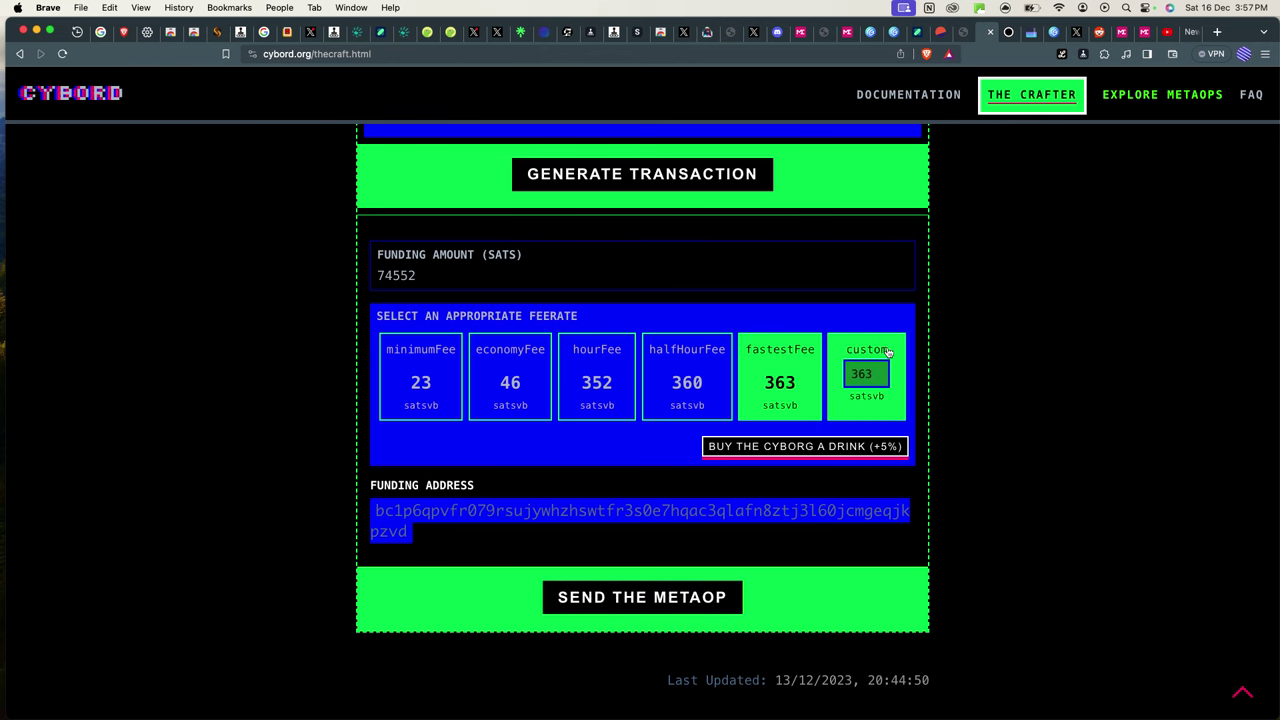
left_click(900, 455)
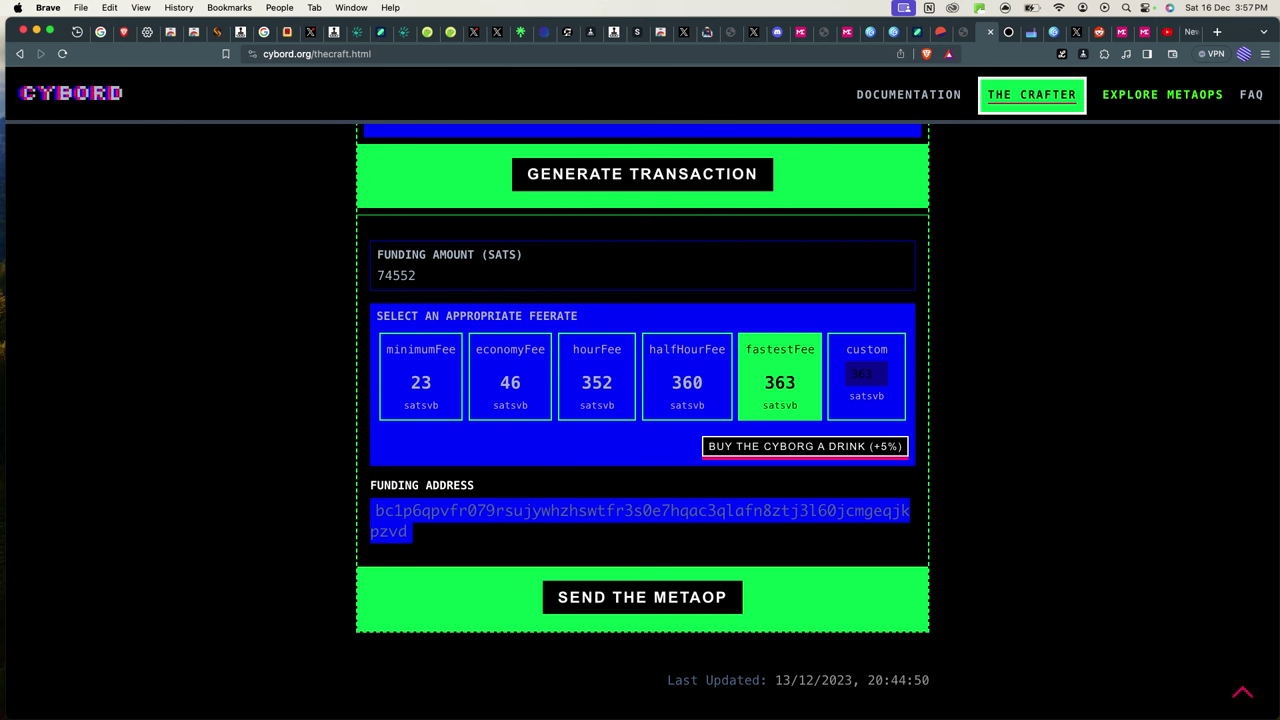
key("super+Tab")
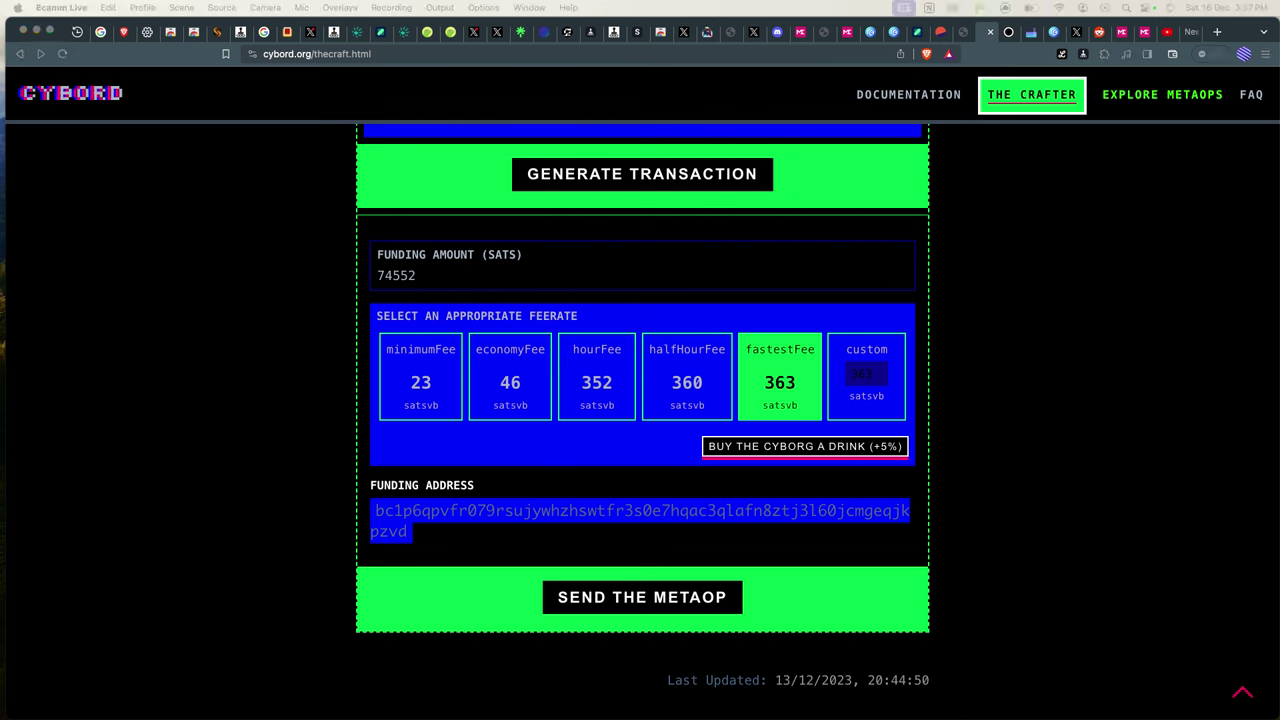